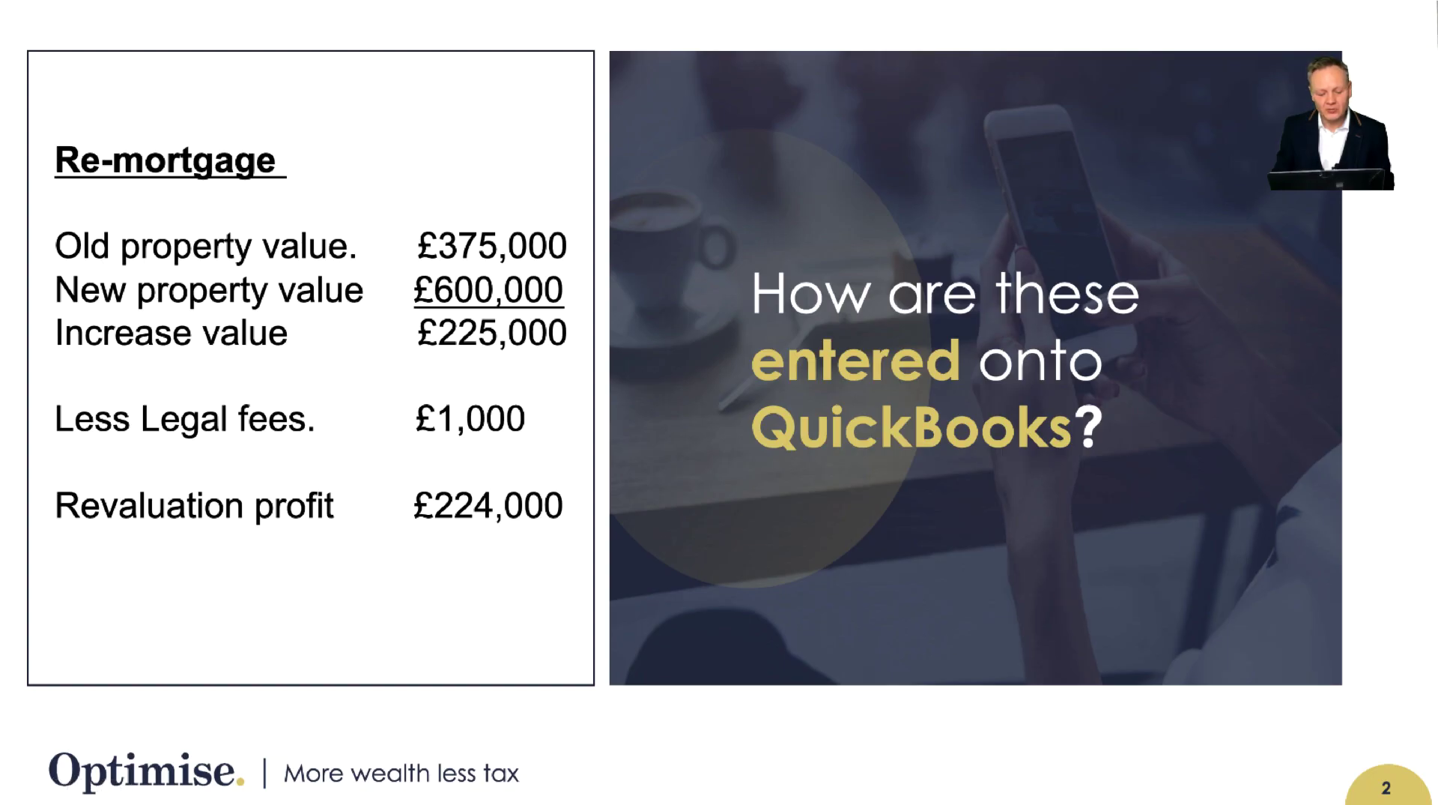
key("Right")
key("Left")
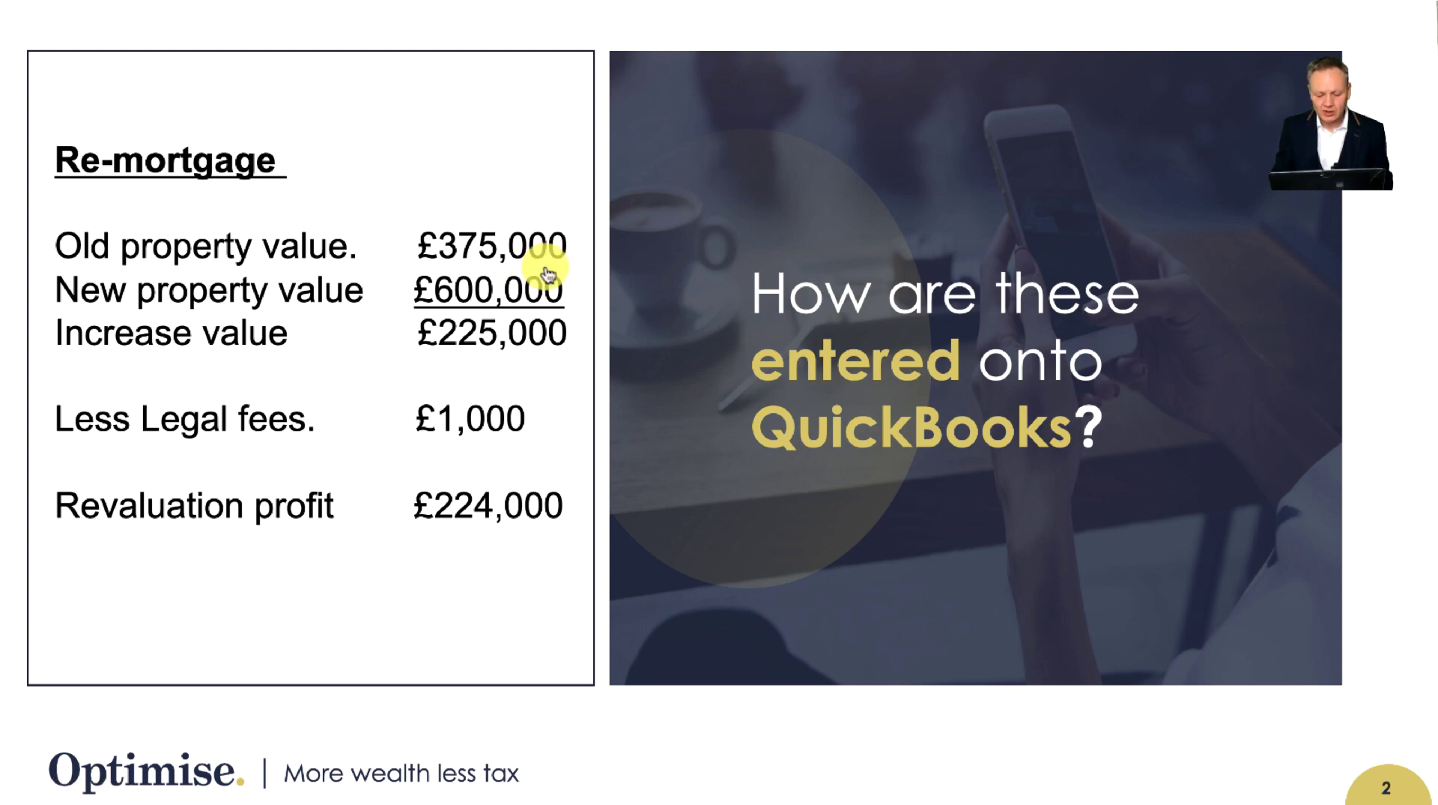
Step: Switch to QuickBooks and open the transaction report behind the Tangible assets amount on the Balance Sheet Summary
key("super+Tab")
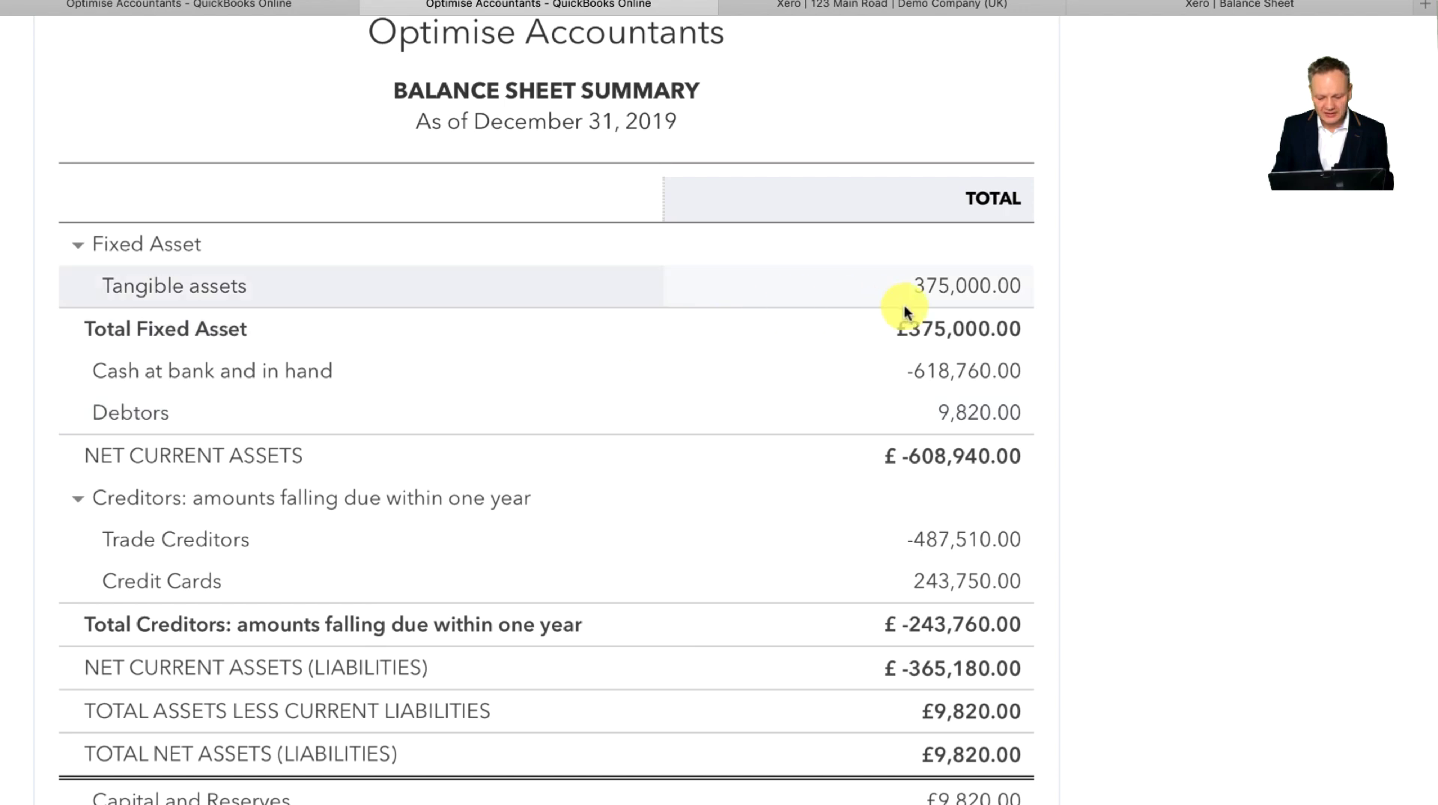
left_click(985, 289)
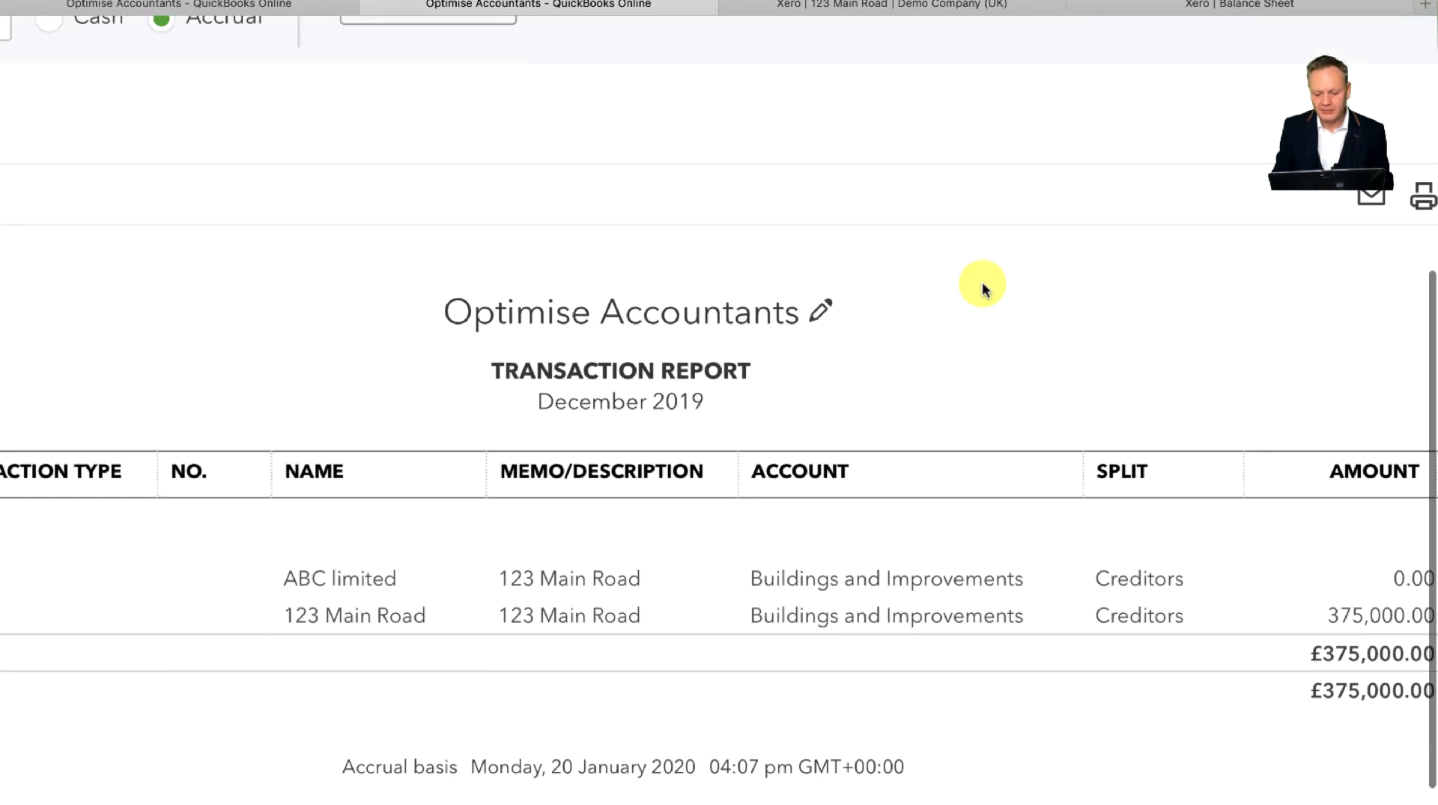
scroll(780, 571, "left", 10)
scroll(721, 581, "left", 3)
scroll(720, 582, "right", 4)
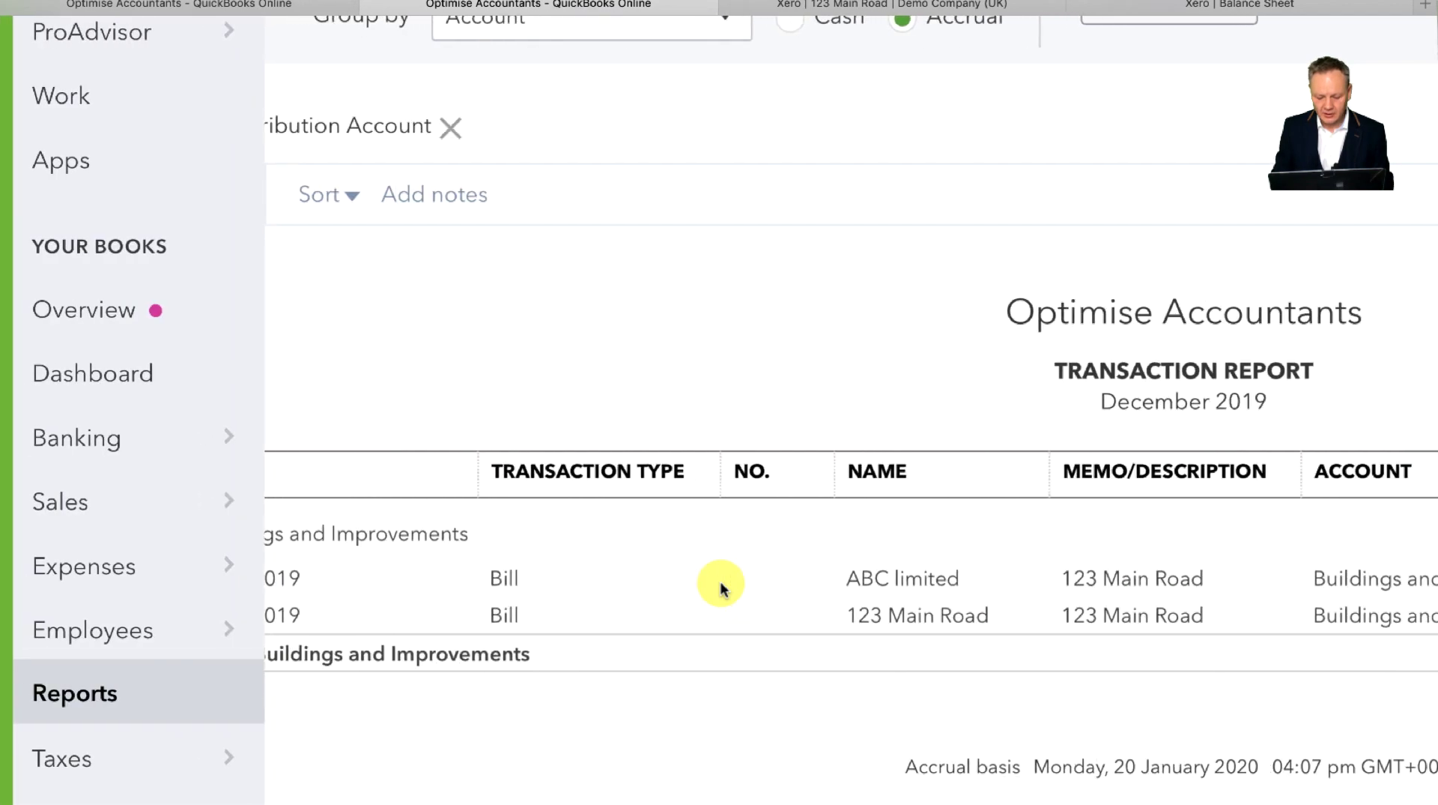
scroll(720, 582, "left", 4)
scroll(720, 581, "down", 5)
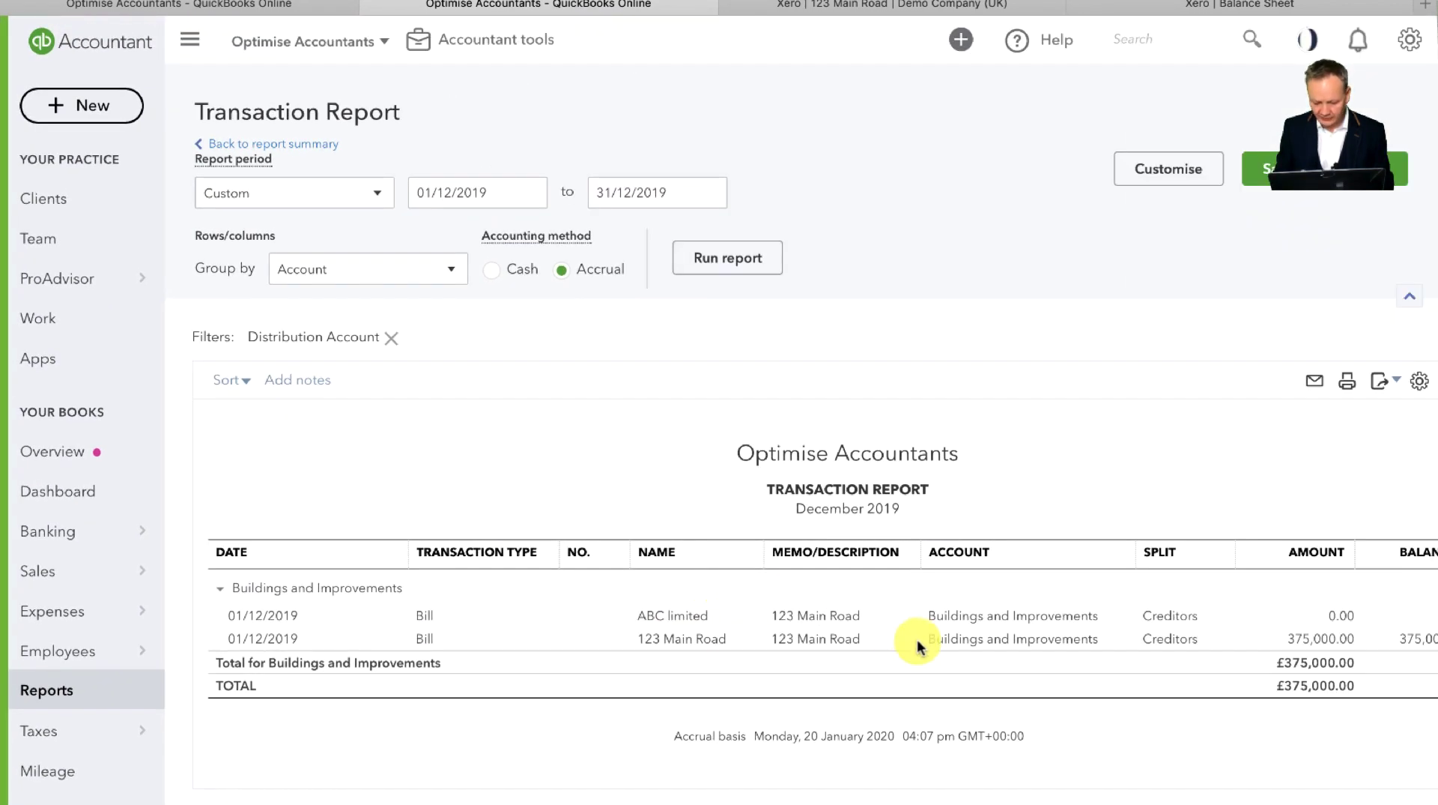
scroll(1251, 633, "right", 4)
scroll(1251, 633, "up", 5)
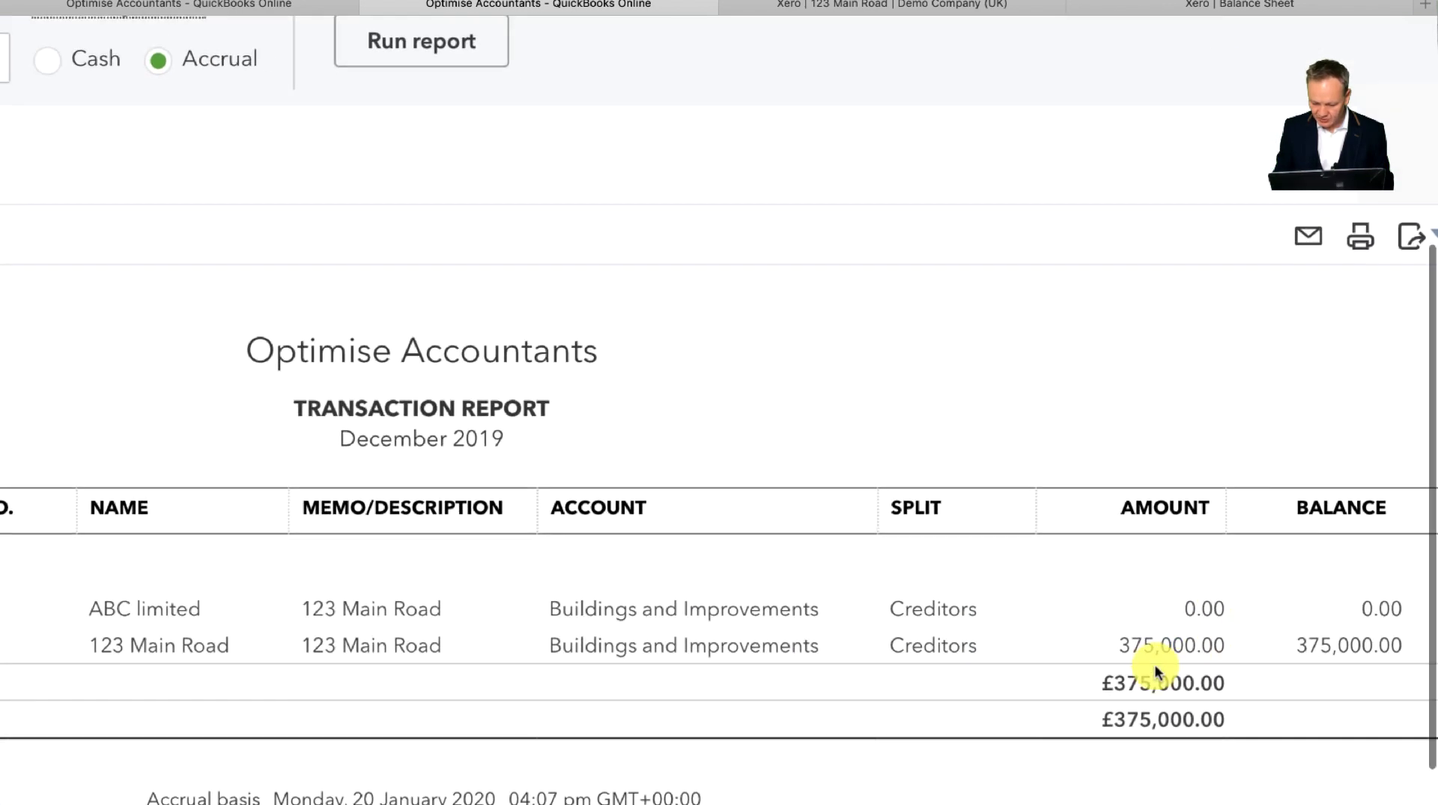
Step: Open the 375,000 property bill under Buildings and Improvements and review how the purchase was entered
scroll(1146, 668, "left", 10)
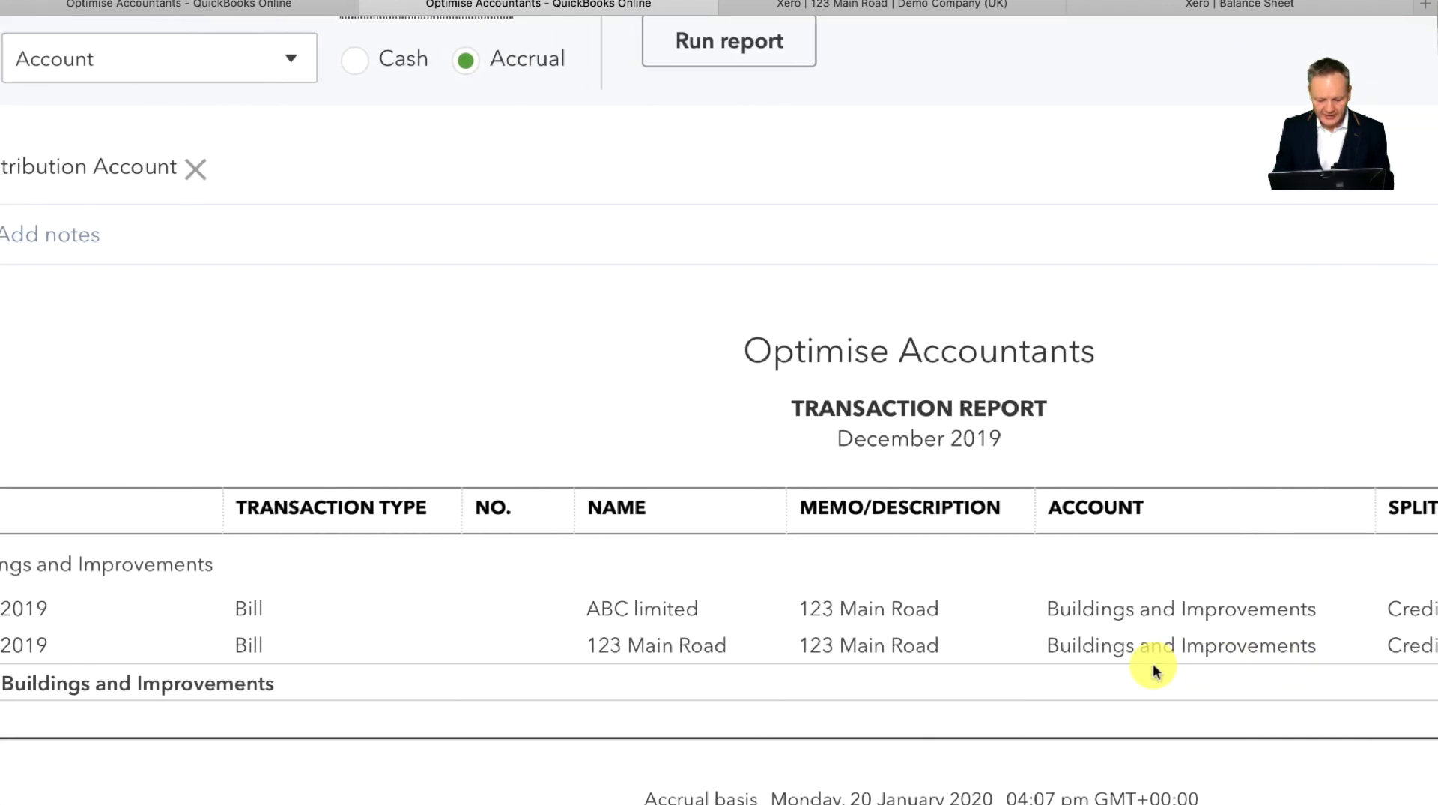
scroll(716, 645, "left", 8)
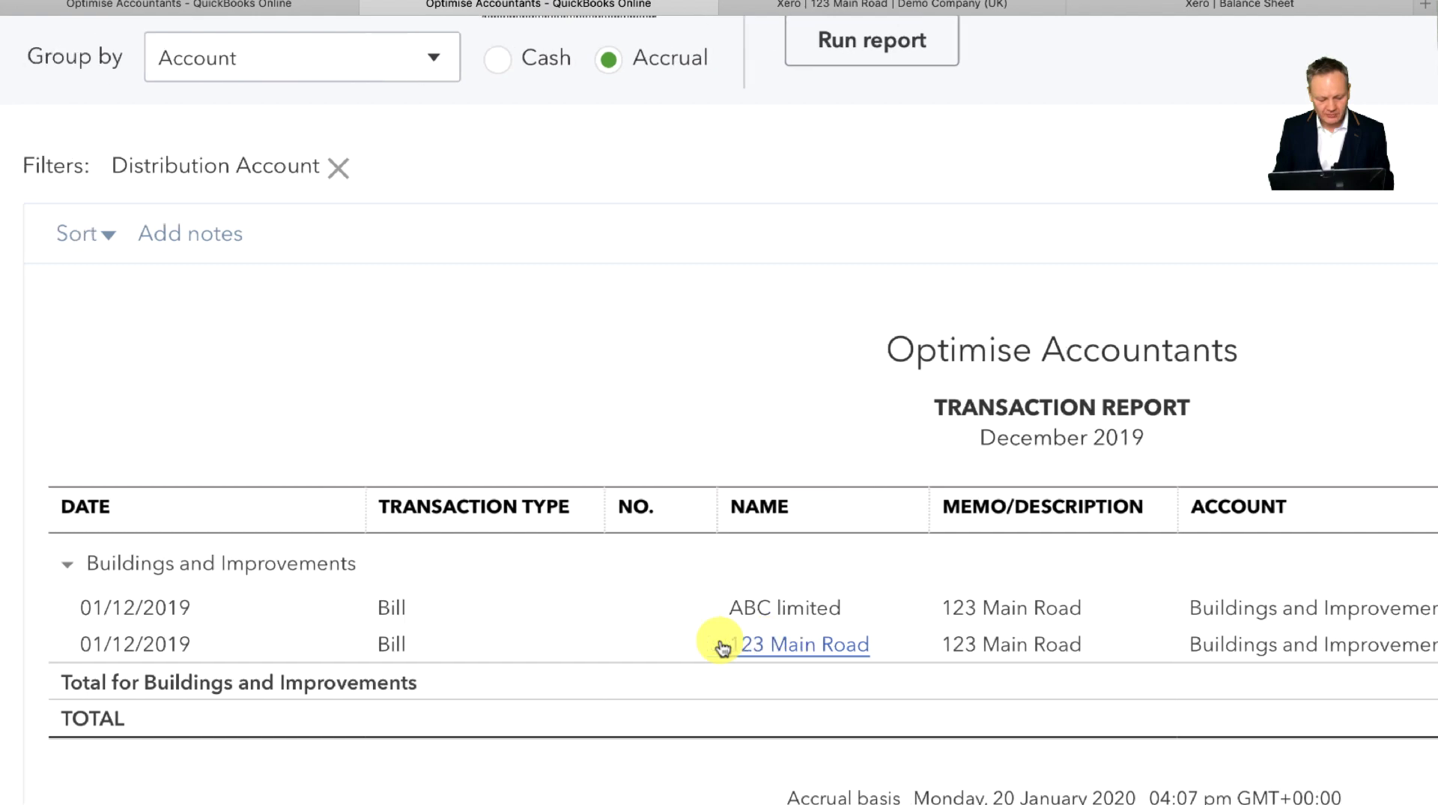
scroll(554, 655, "right", 1)
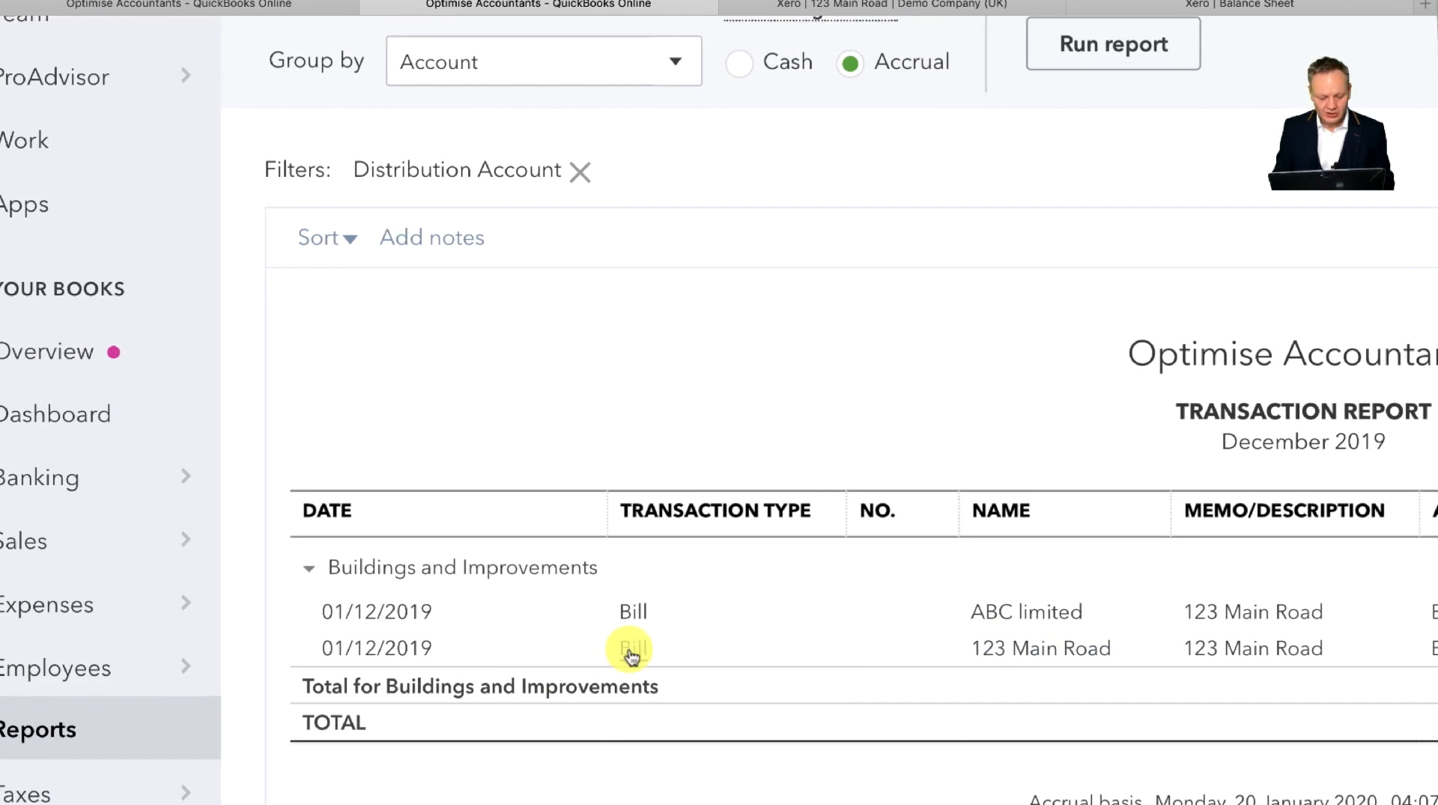
scroll(632, 657, "left", 1)
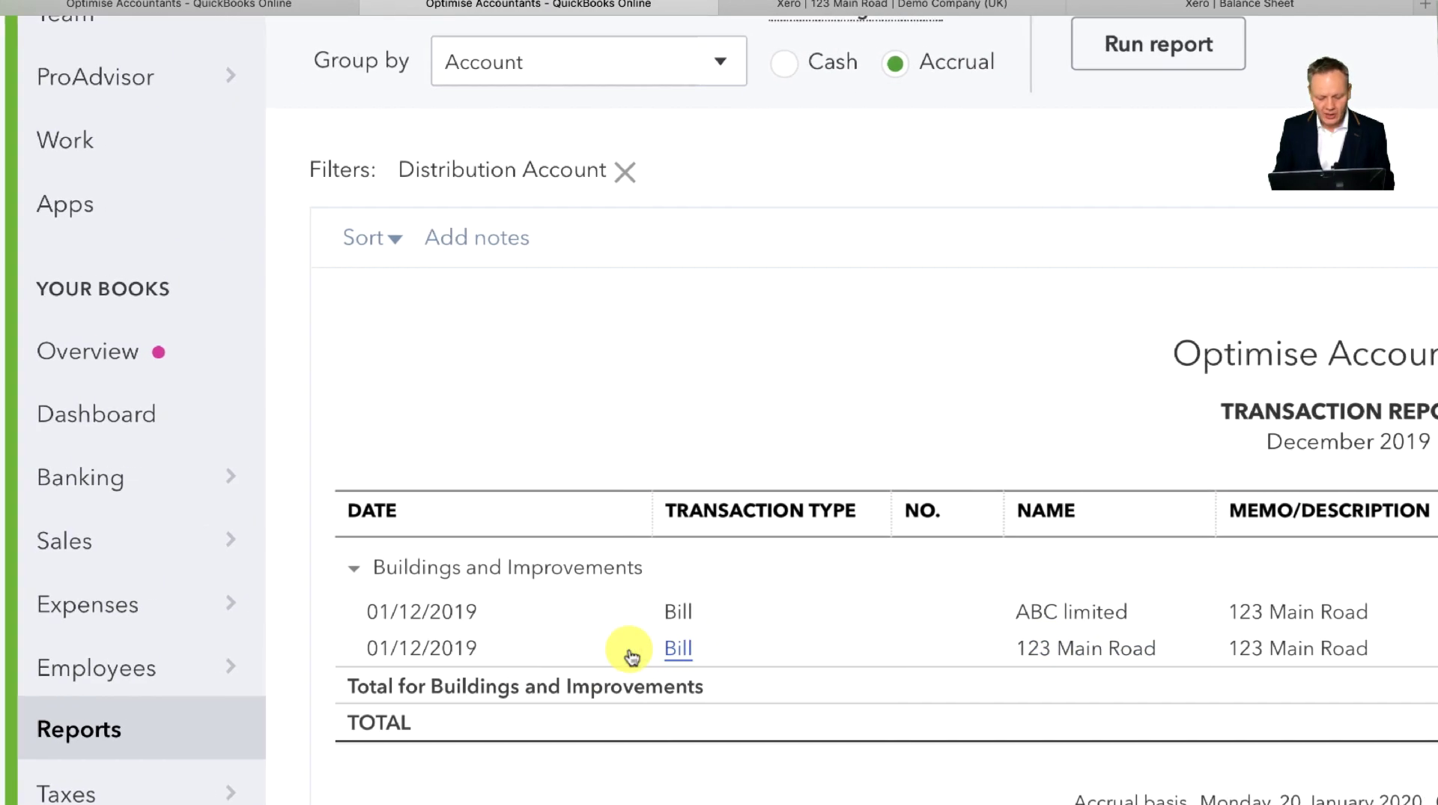
left_click(672, 650)
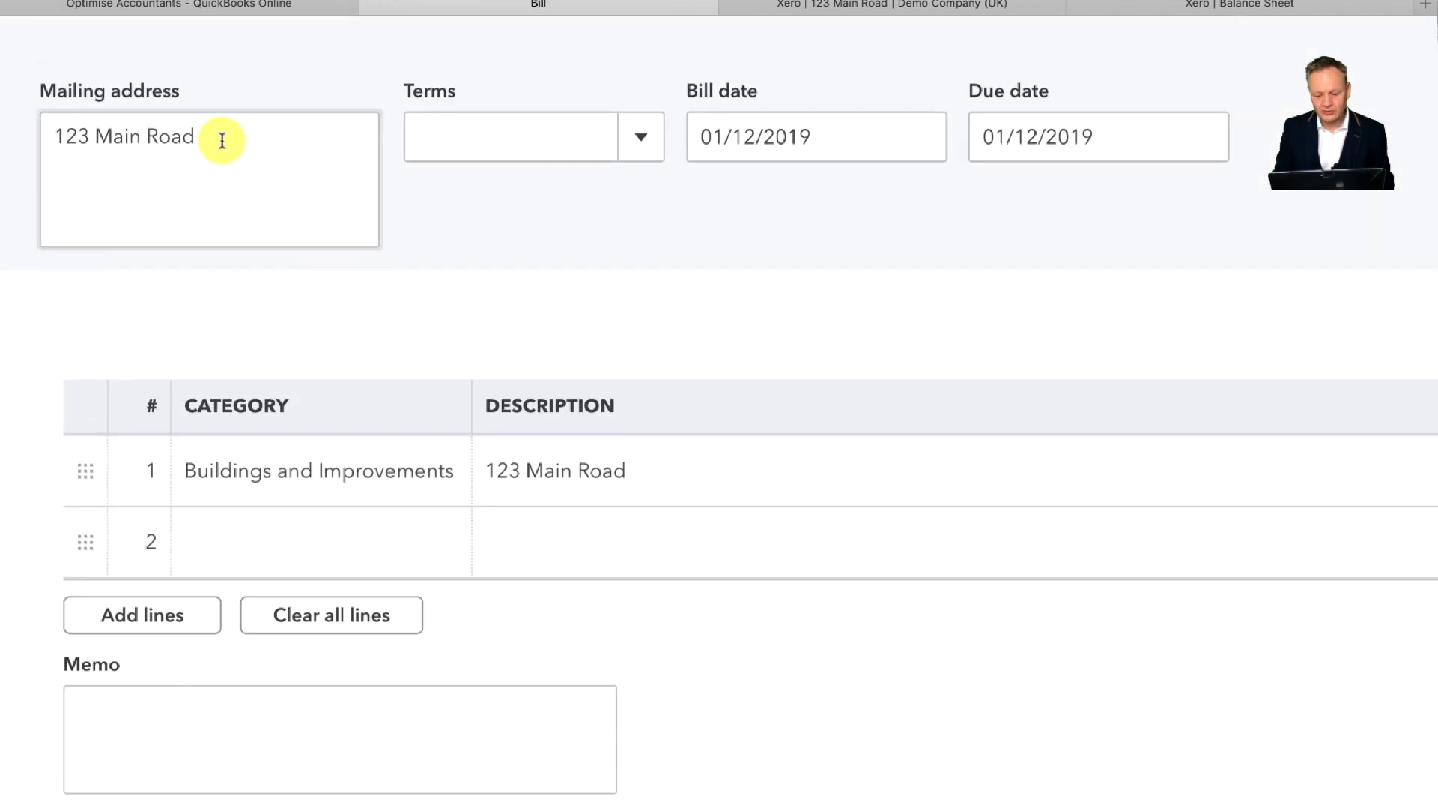
scroll(719, 404, "down", 5)
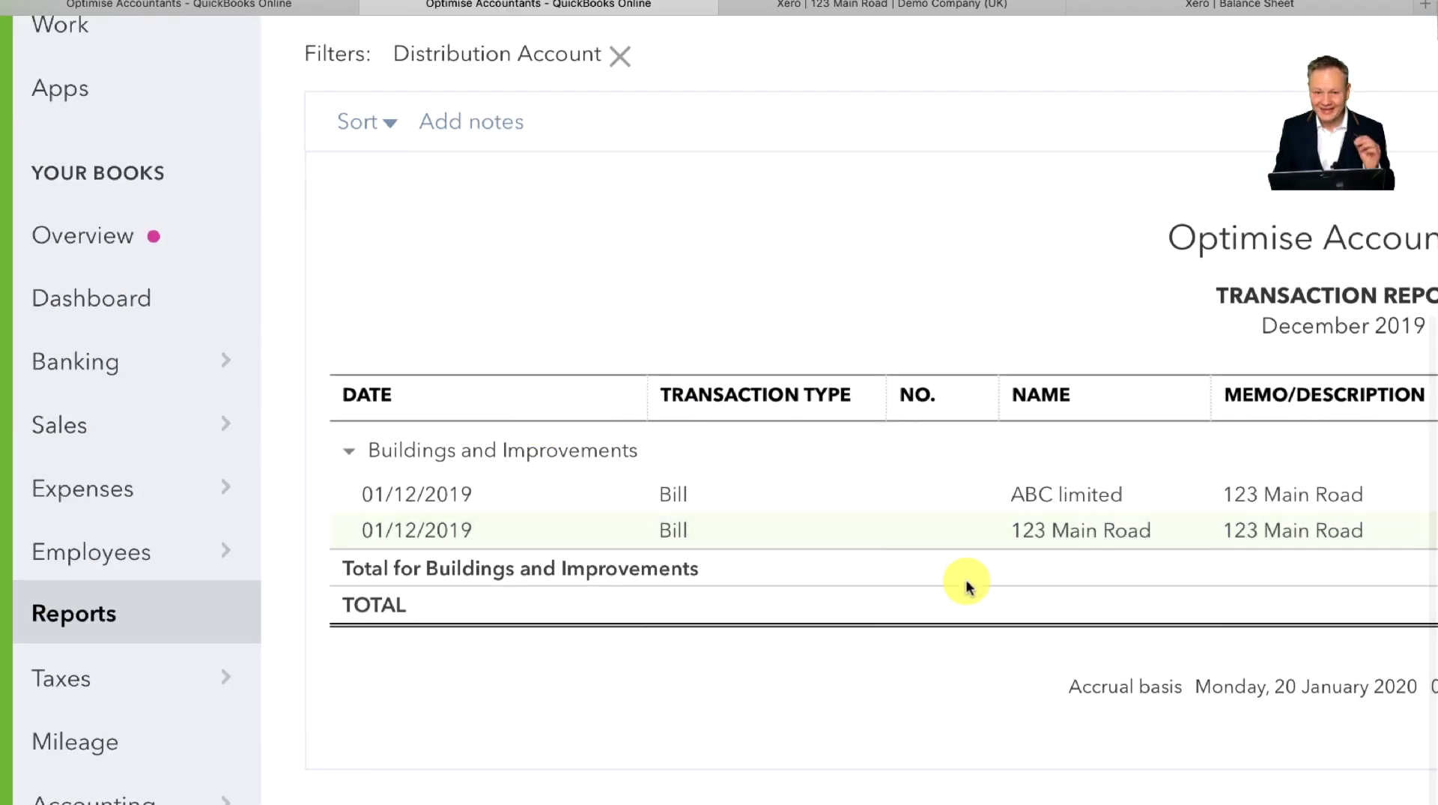
Step: Recheck the Buildings and Improvements transactions and return to the Balance Sheet Summary
scroll(967, 582, "right", 10)
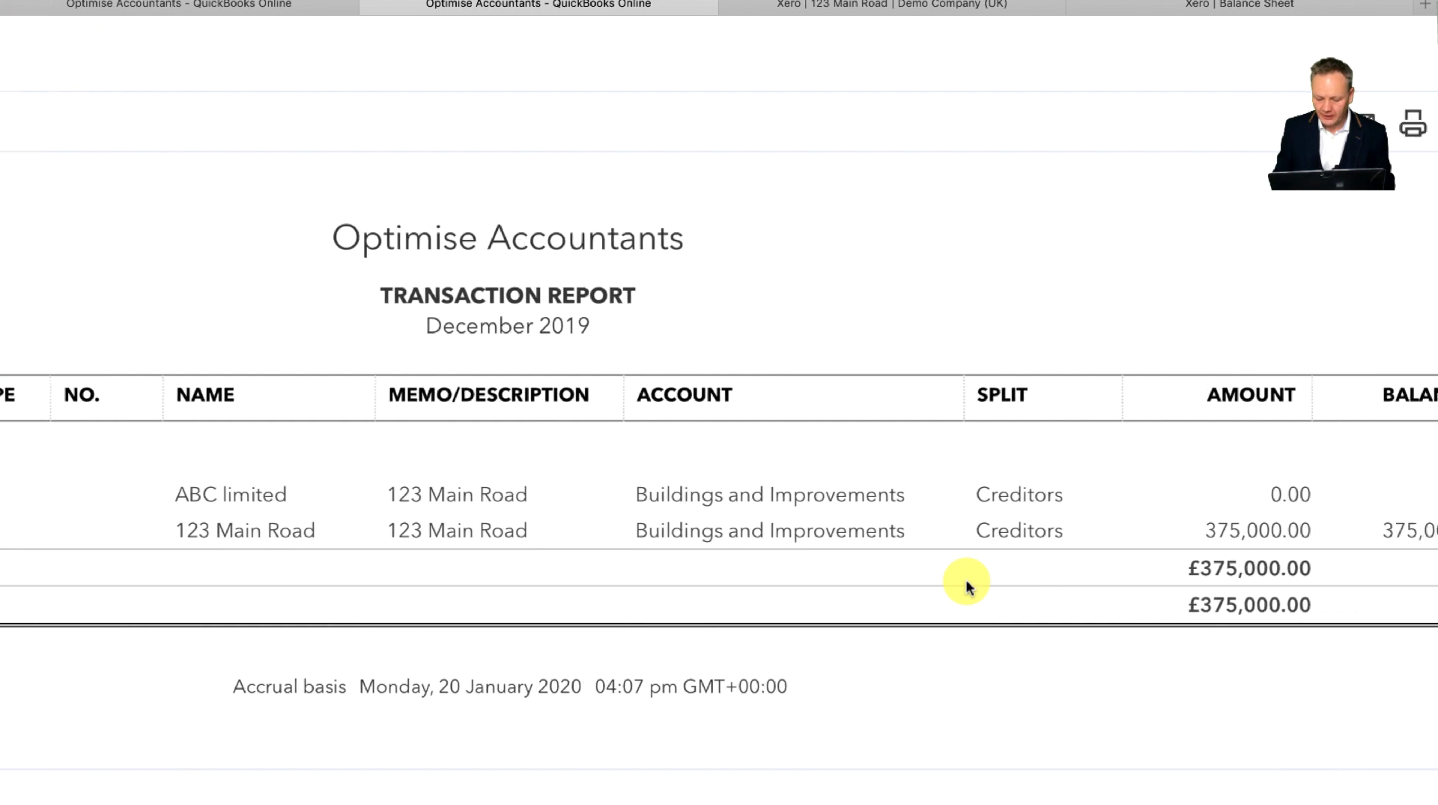
scroll(966, 582, "left", 15)
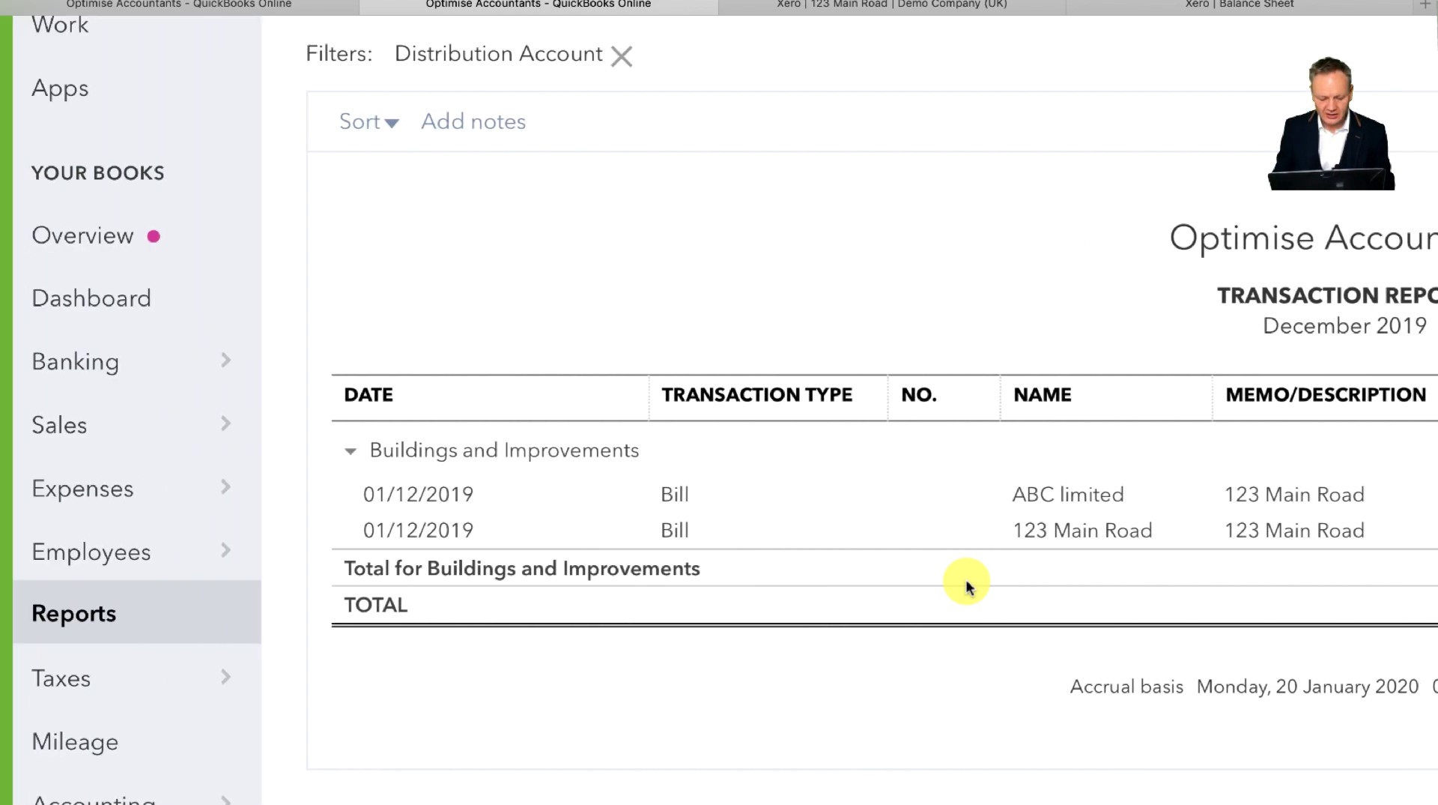
scroll(951, 583, "left", 10)
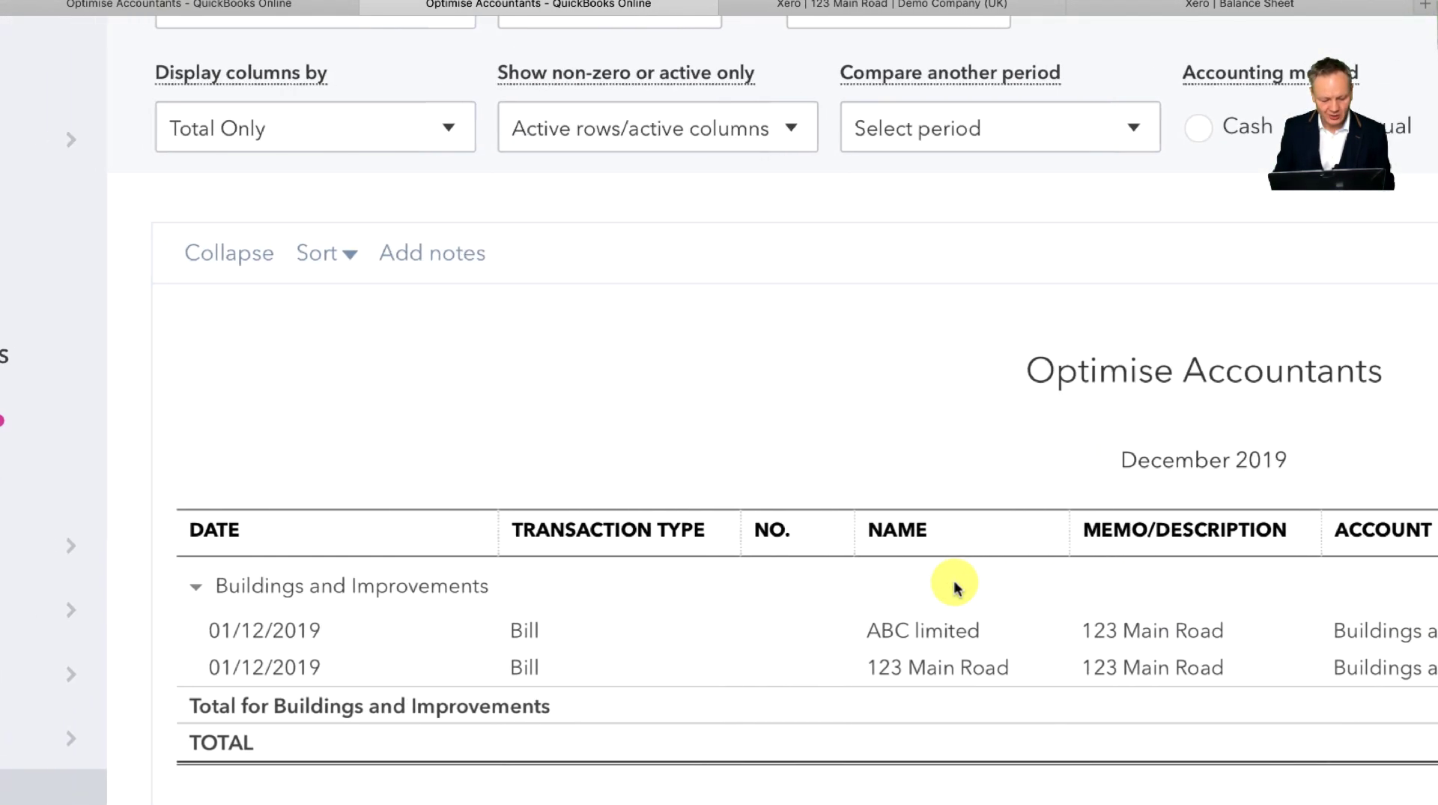
Step: Open the suppliers list and review each supplier's open balance
mouse_move(136, 667)
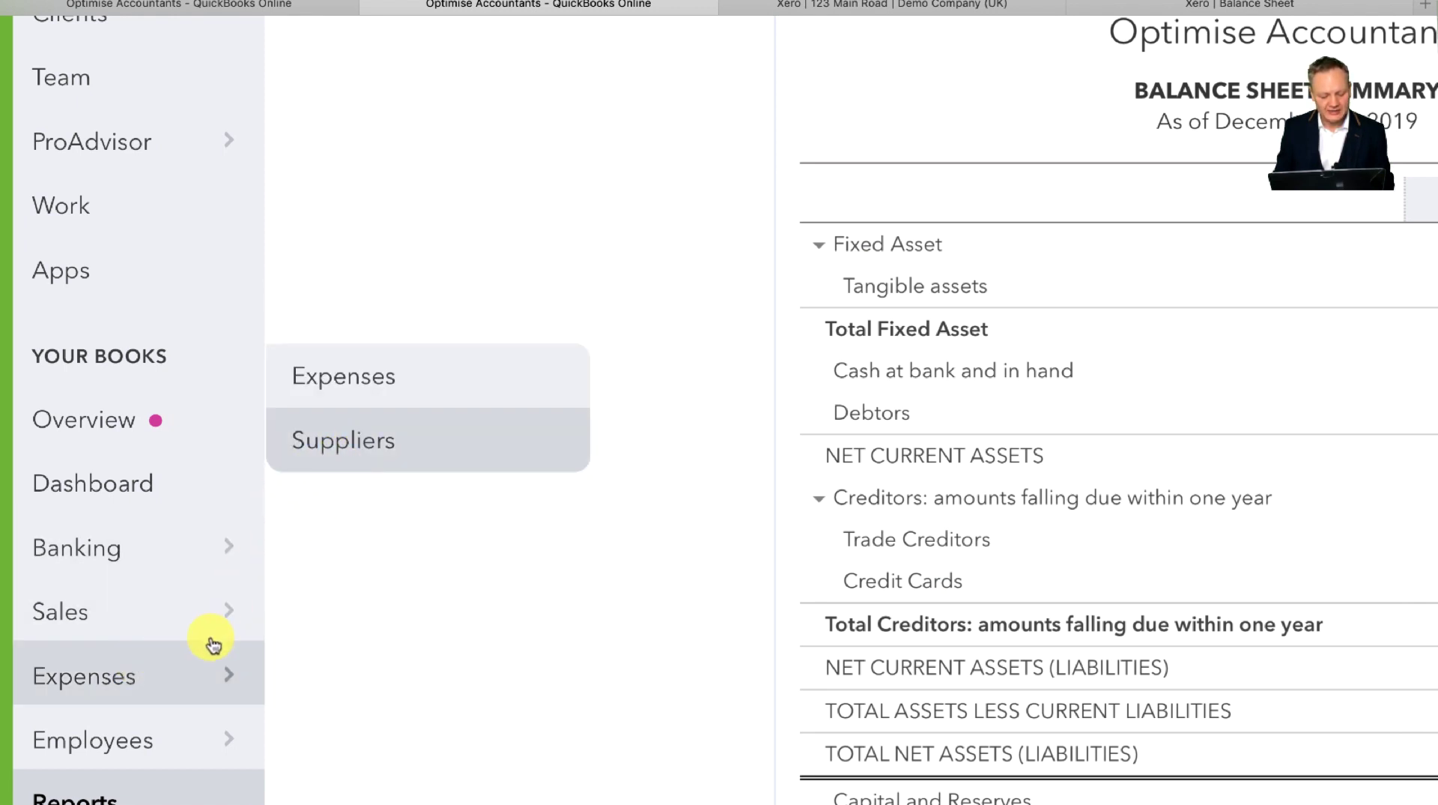
left_click(370, 441)
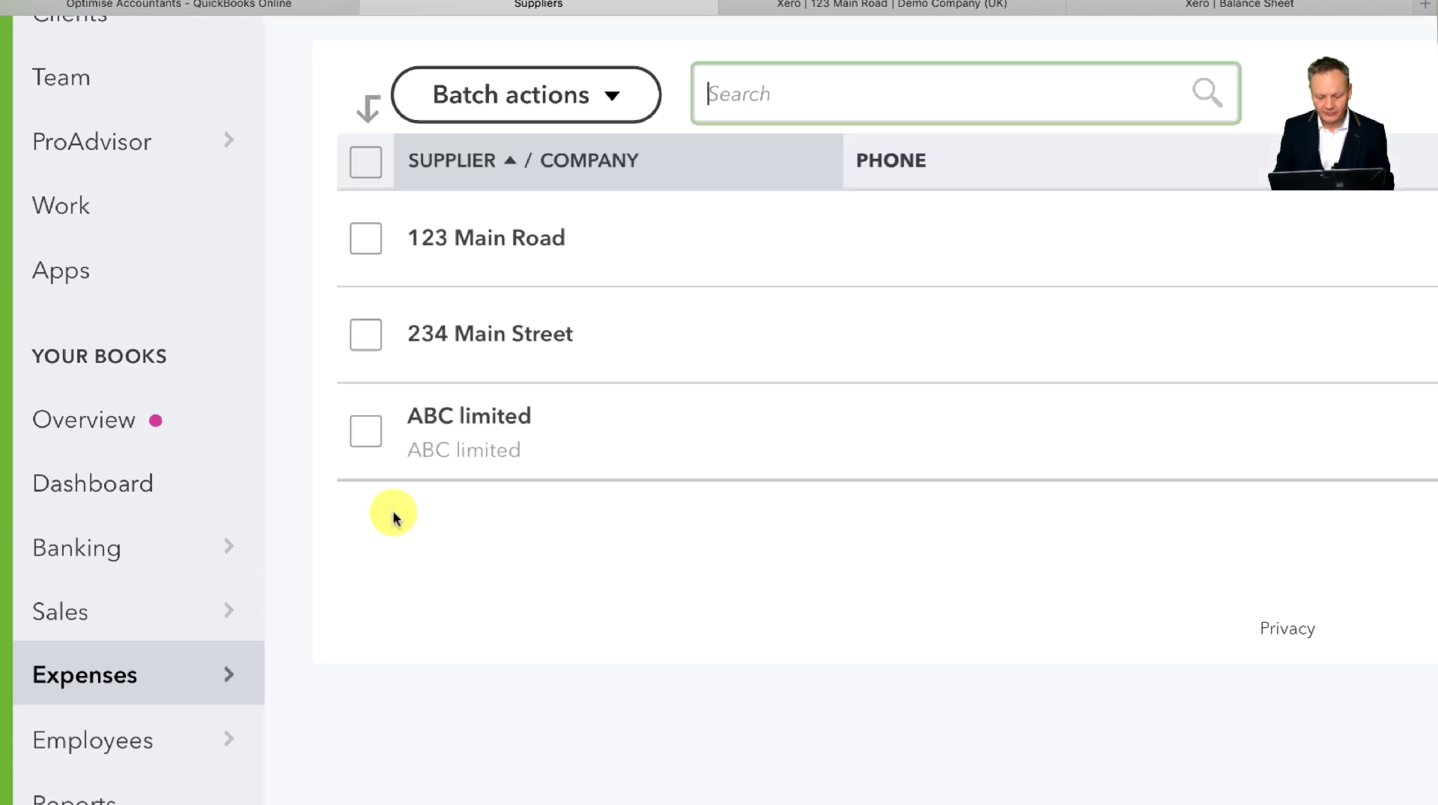
scroll(729, 466, "up", 3)
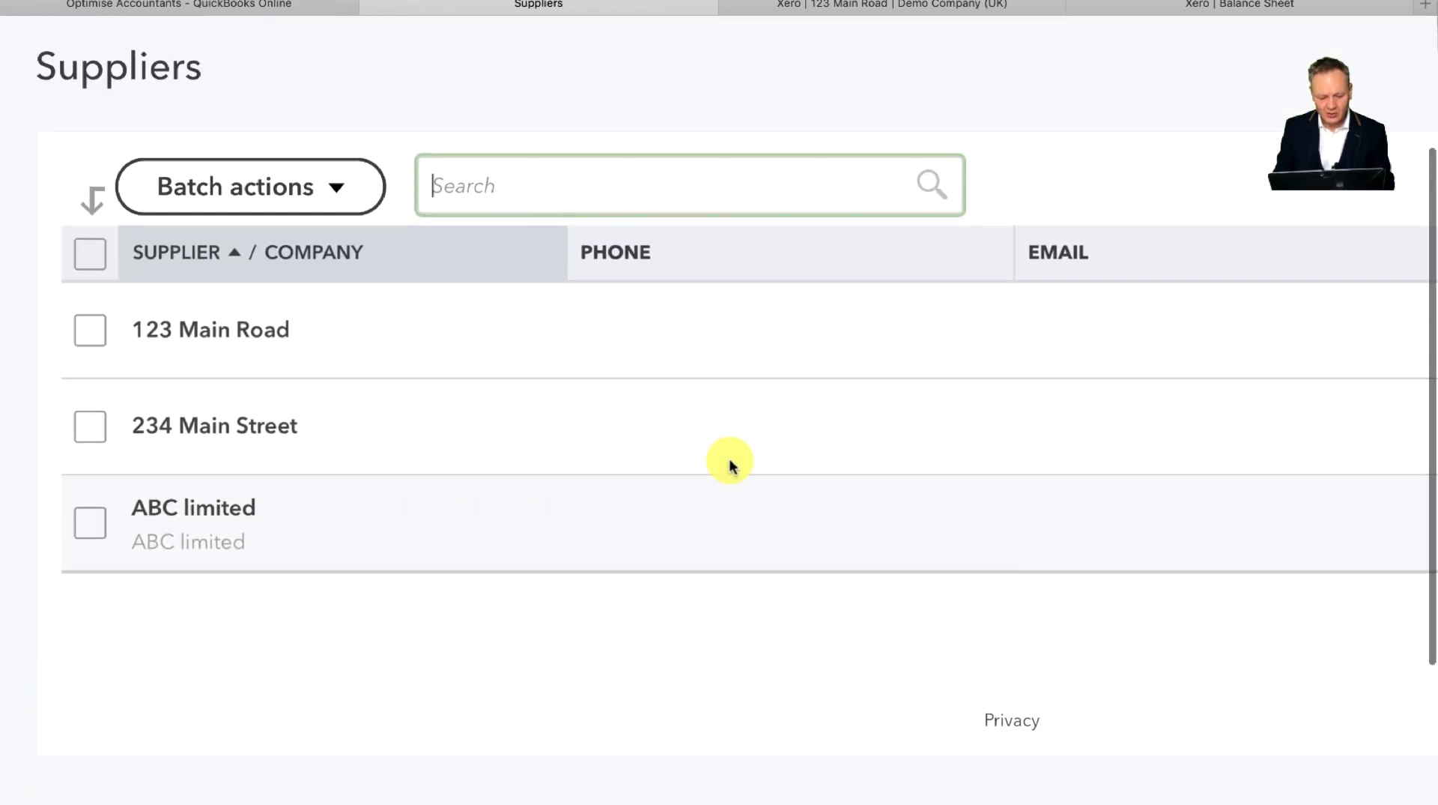
scroll(730, 462, "right", 5)
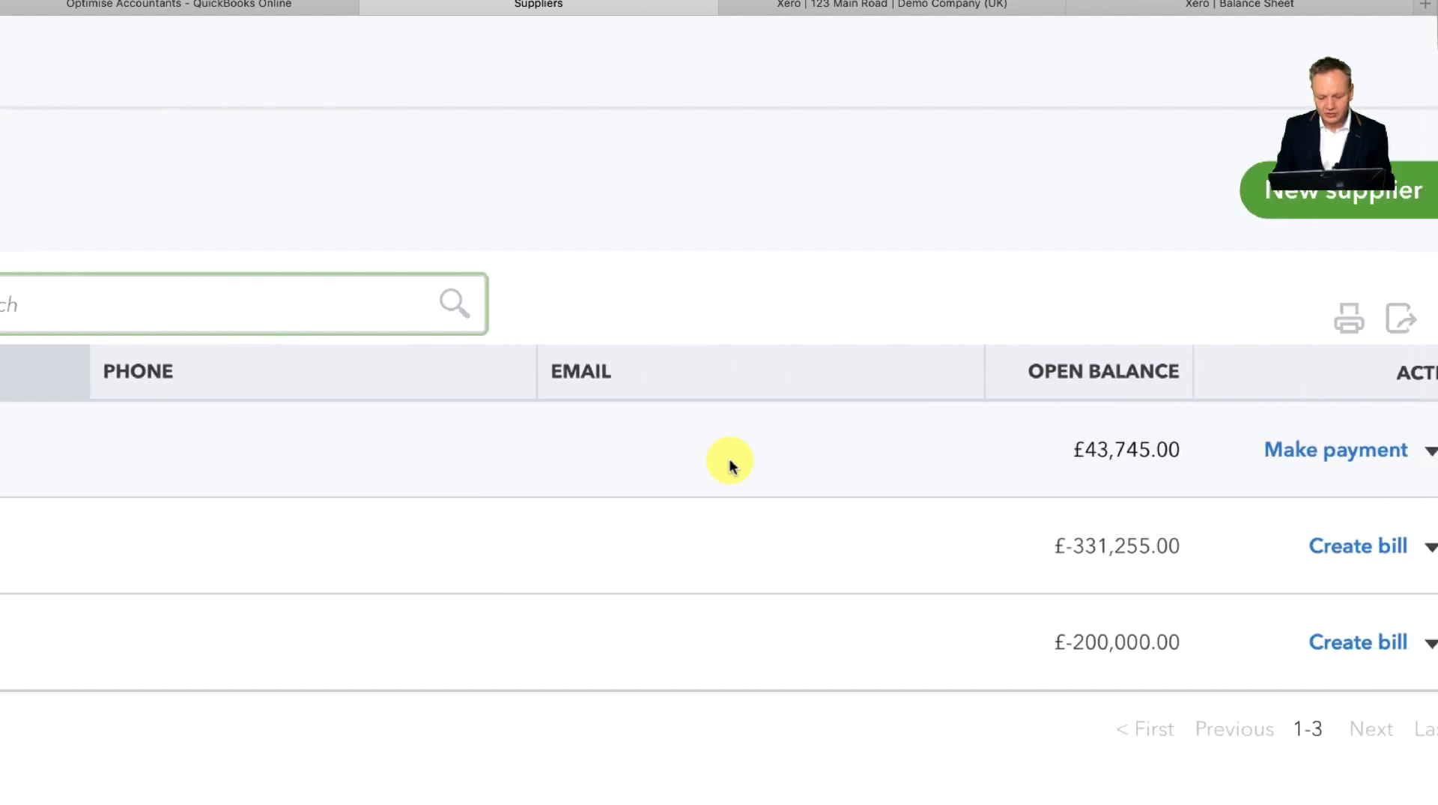
scroll(700, 514, "left", 5)
scroll(700, 514, "right", 5)
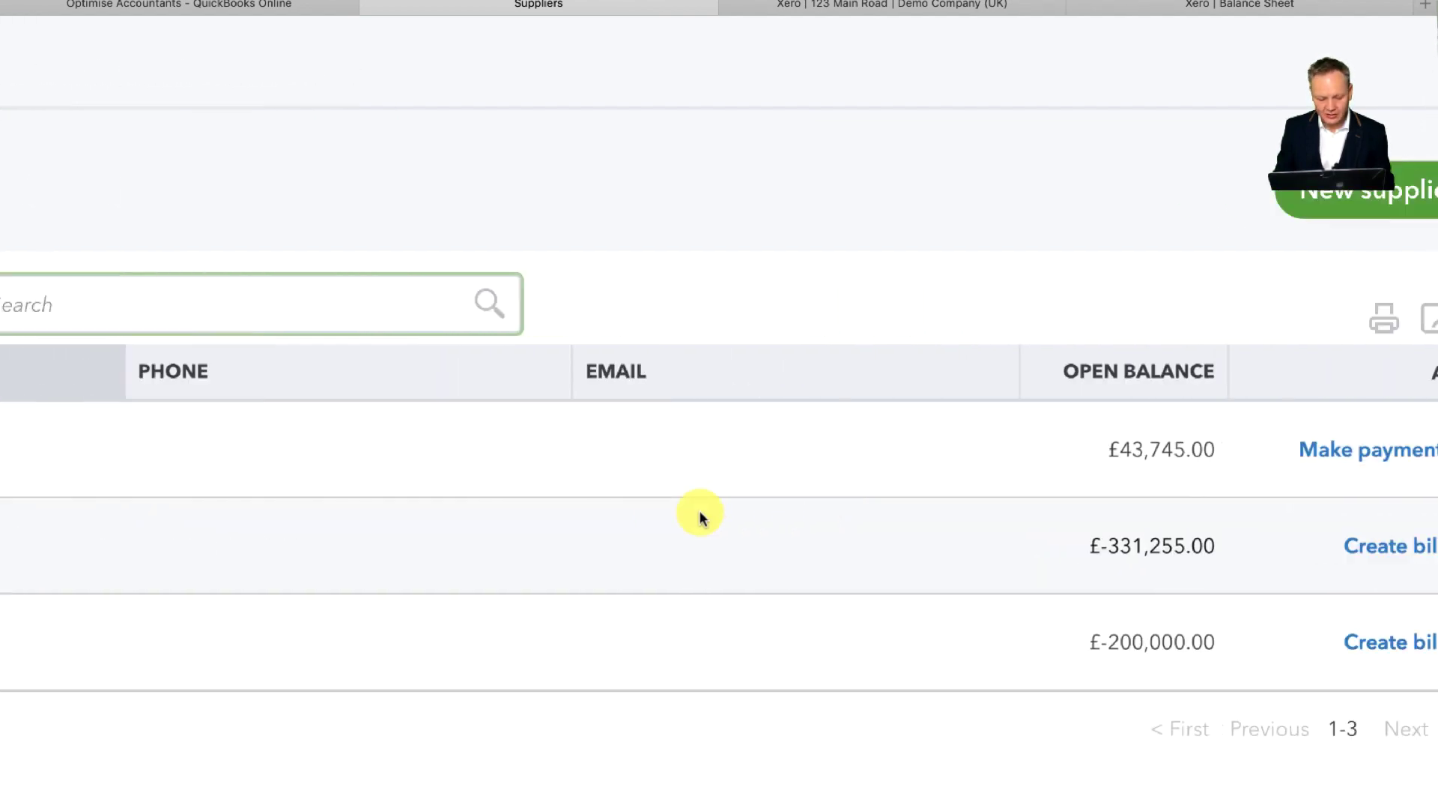
scroll(658, 524, "left", 10)
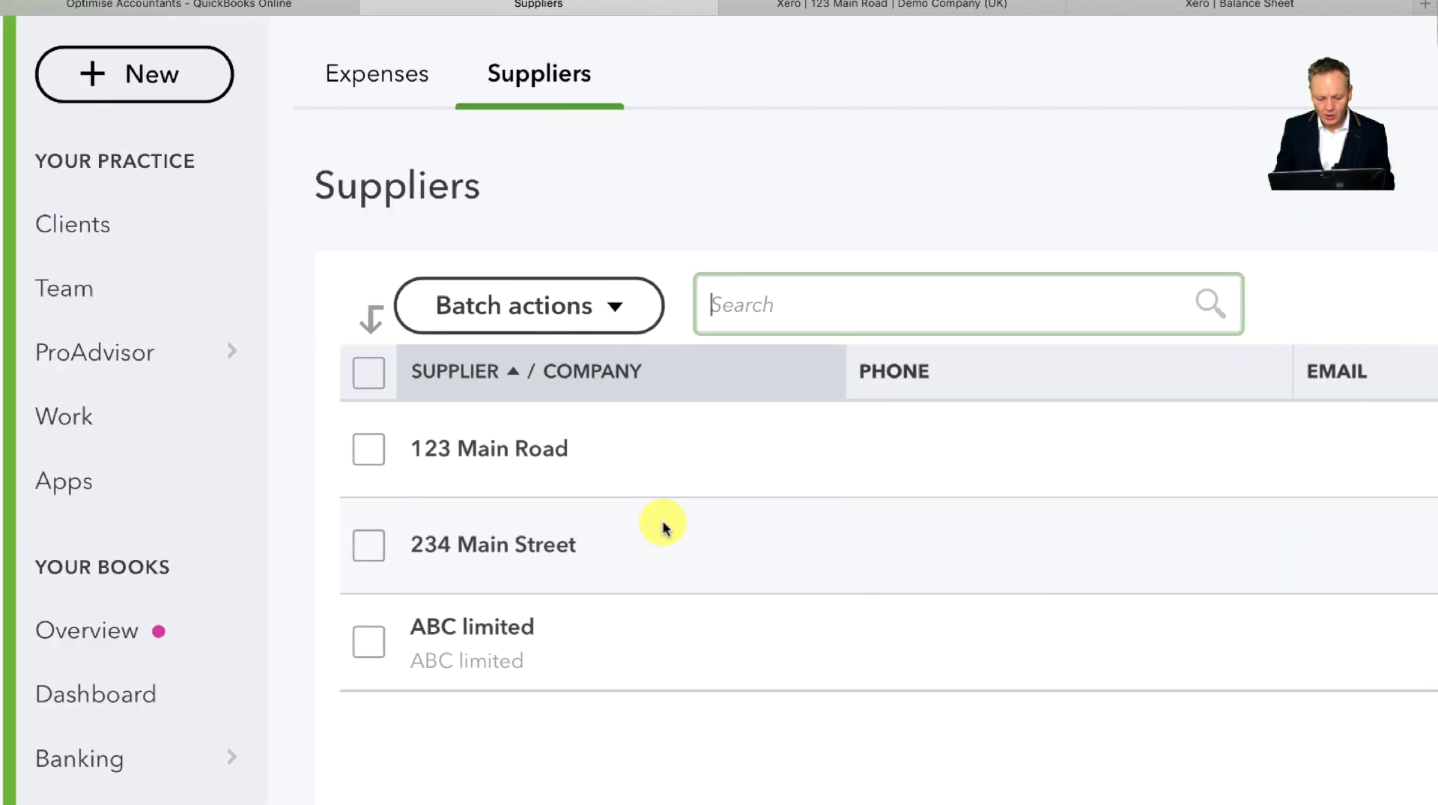
Step: Open a new bill for the first listed property supplier and review its prefilled details
scroll(851, 478, "right", 10)
left_click(1315, 452)
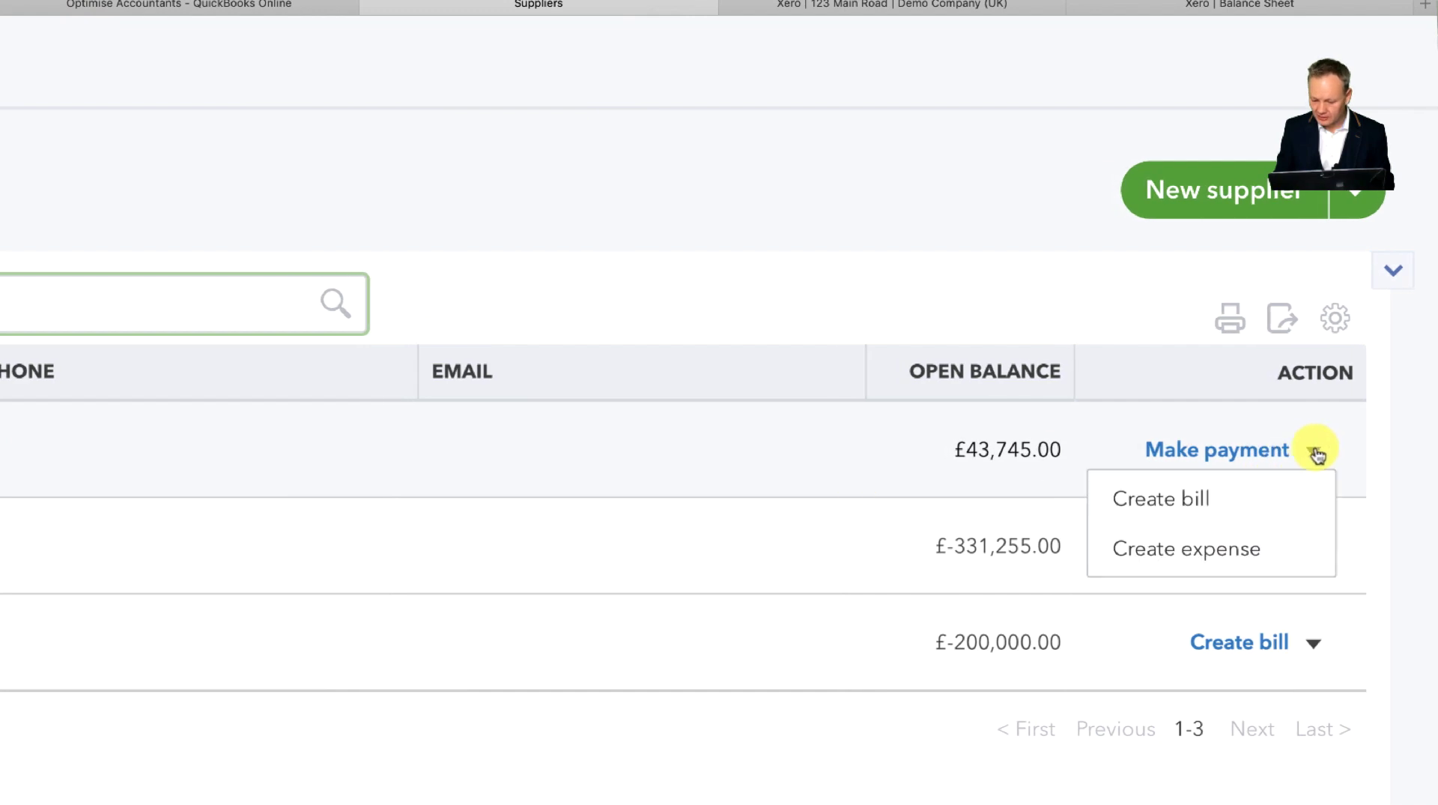
left_click(1173, 498)
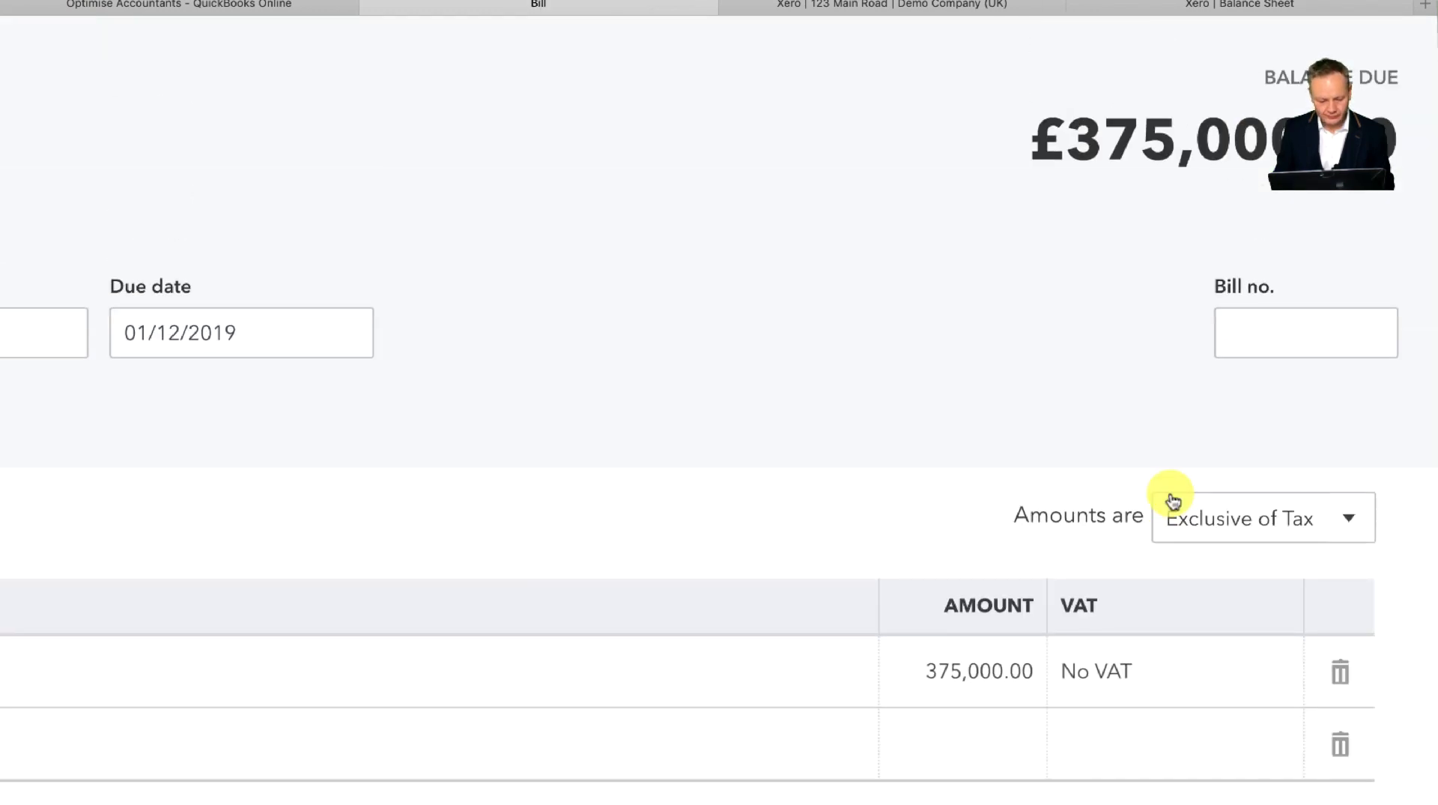
scroll(488, 468, "left", 10)
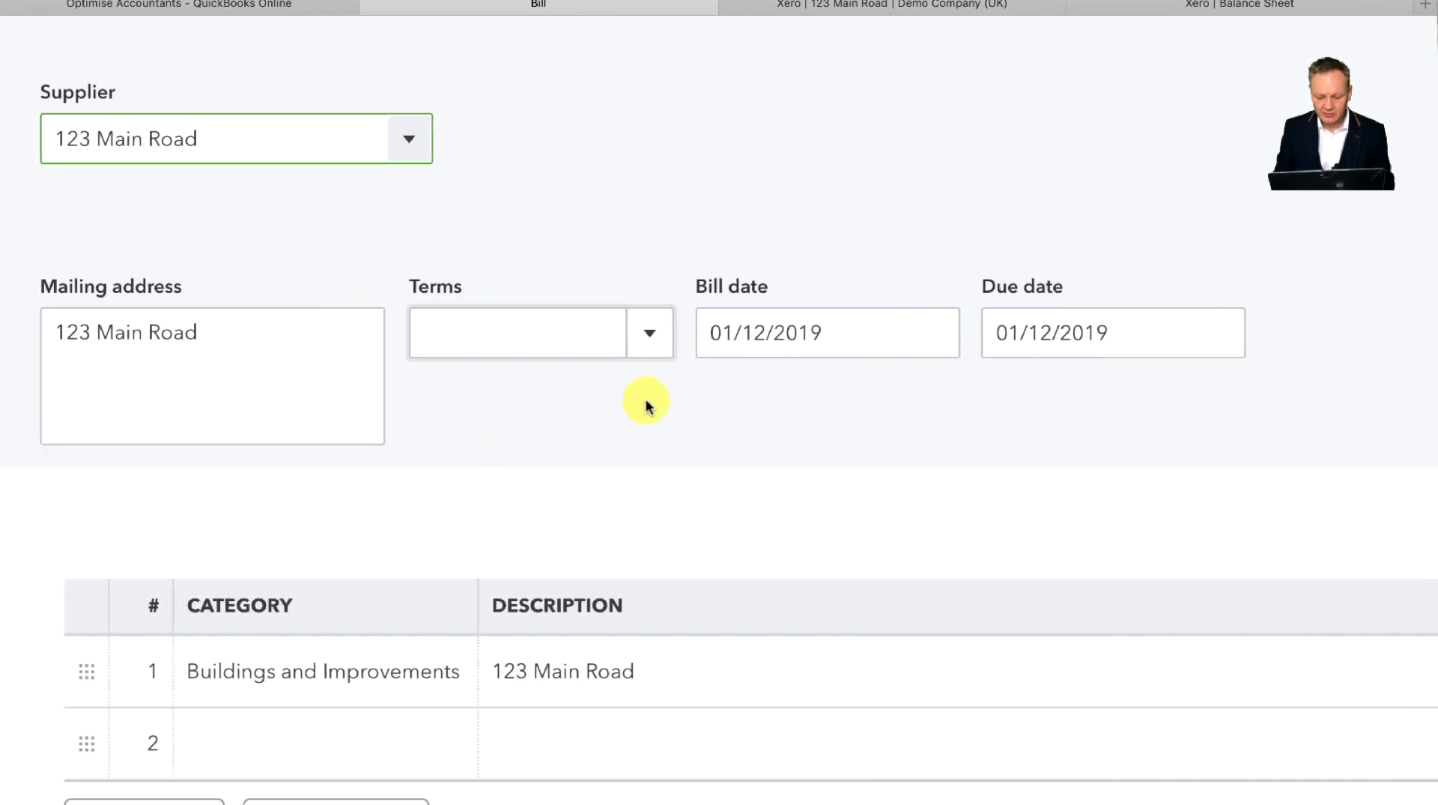
scroll(645, 401, "down", 3)
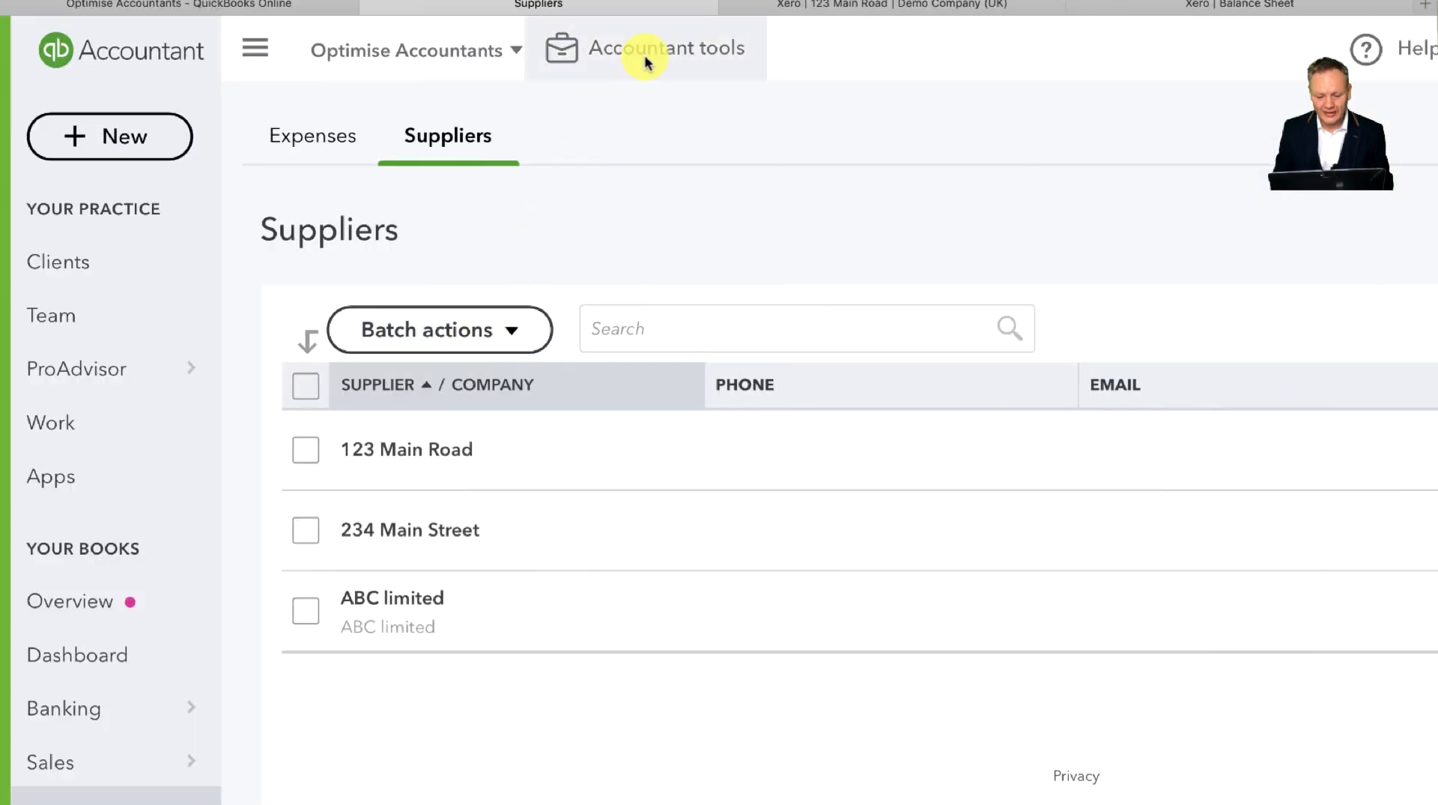
Step: Open a new journal entry from the accountant tools
left_click(670, 46)
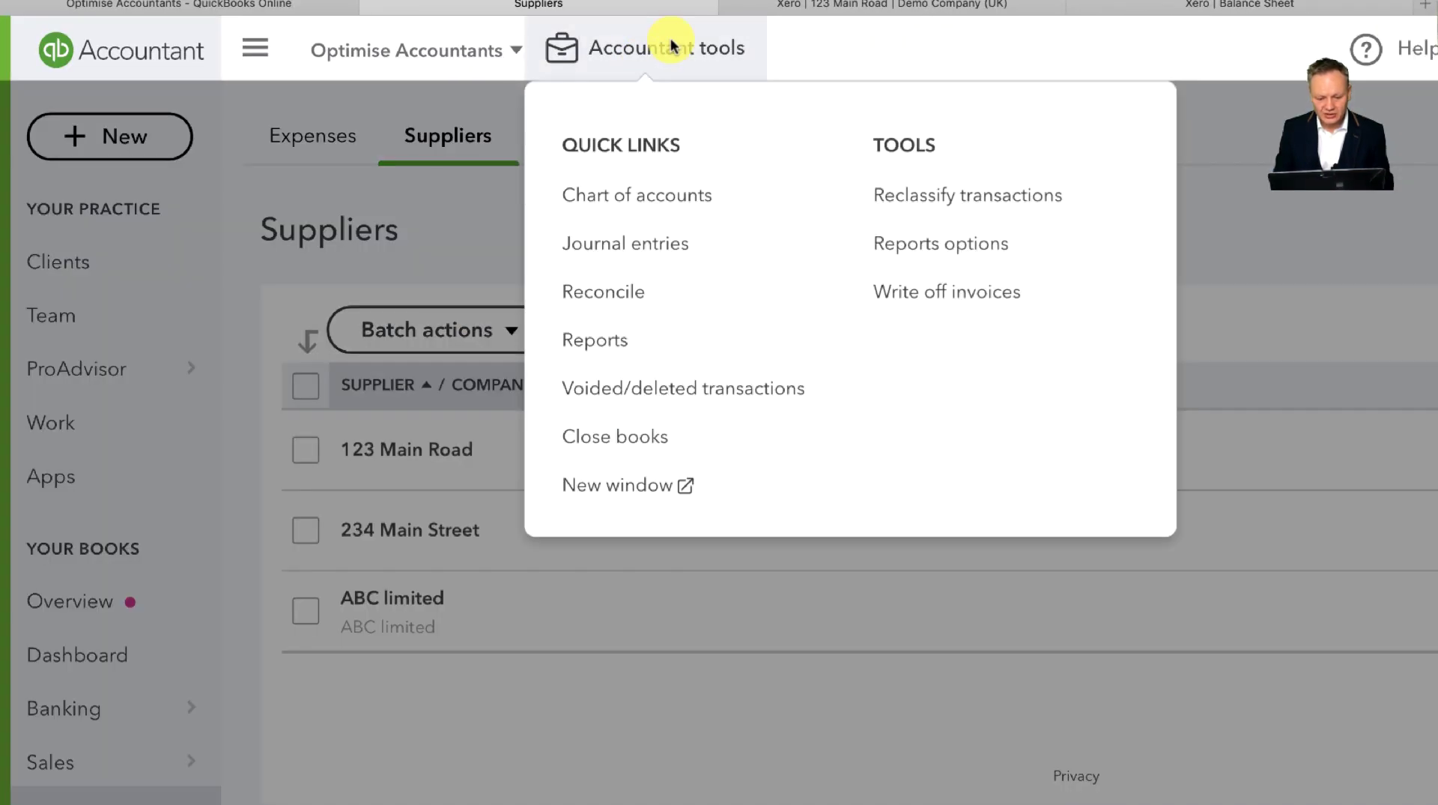
left_click(653, 248)
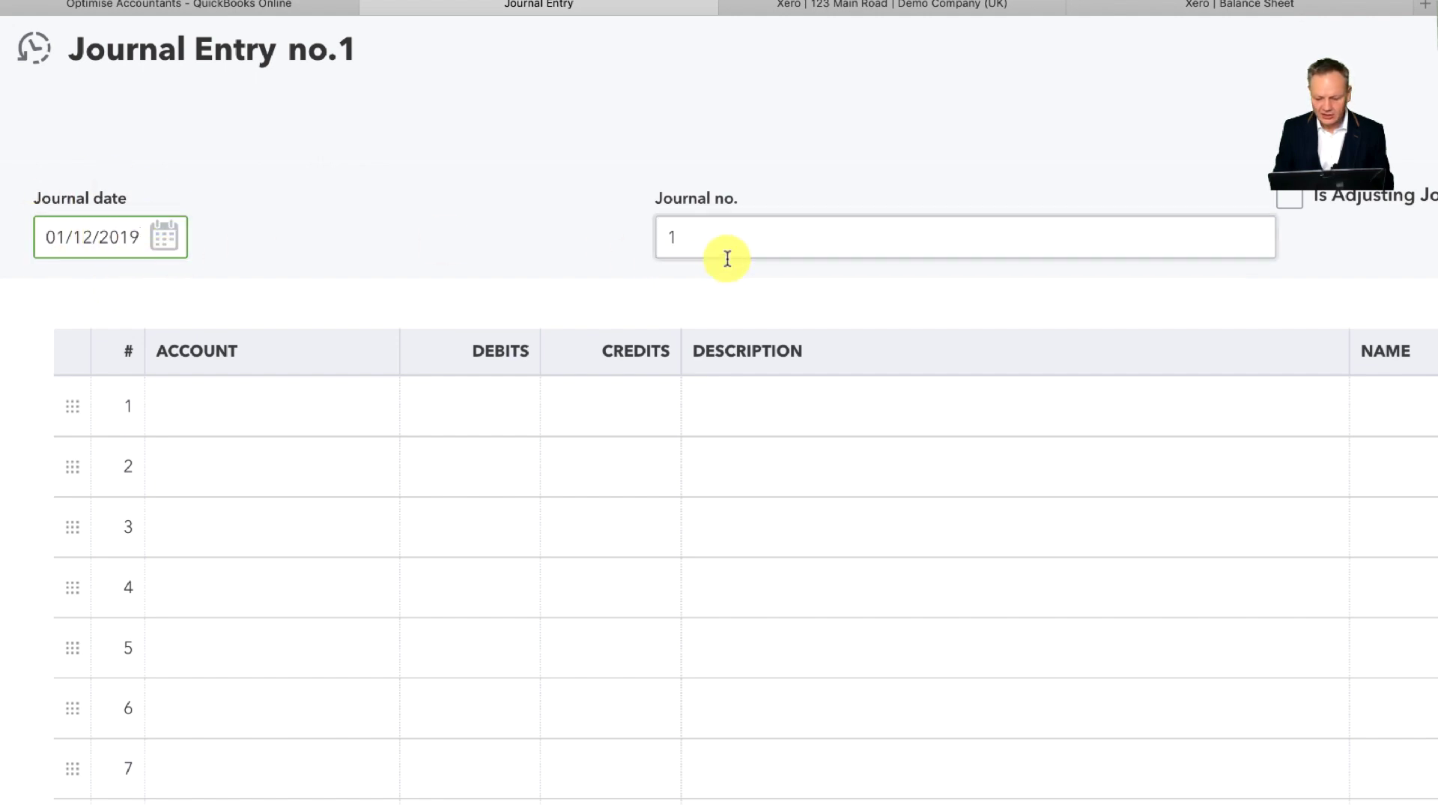
scroll(989, 343, "right", 6)
scroll(991, 345, "left", 6)
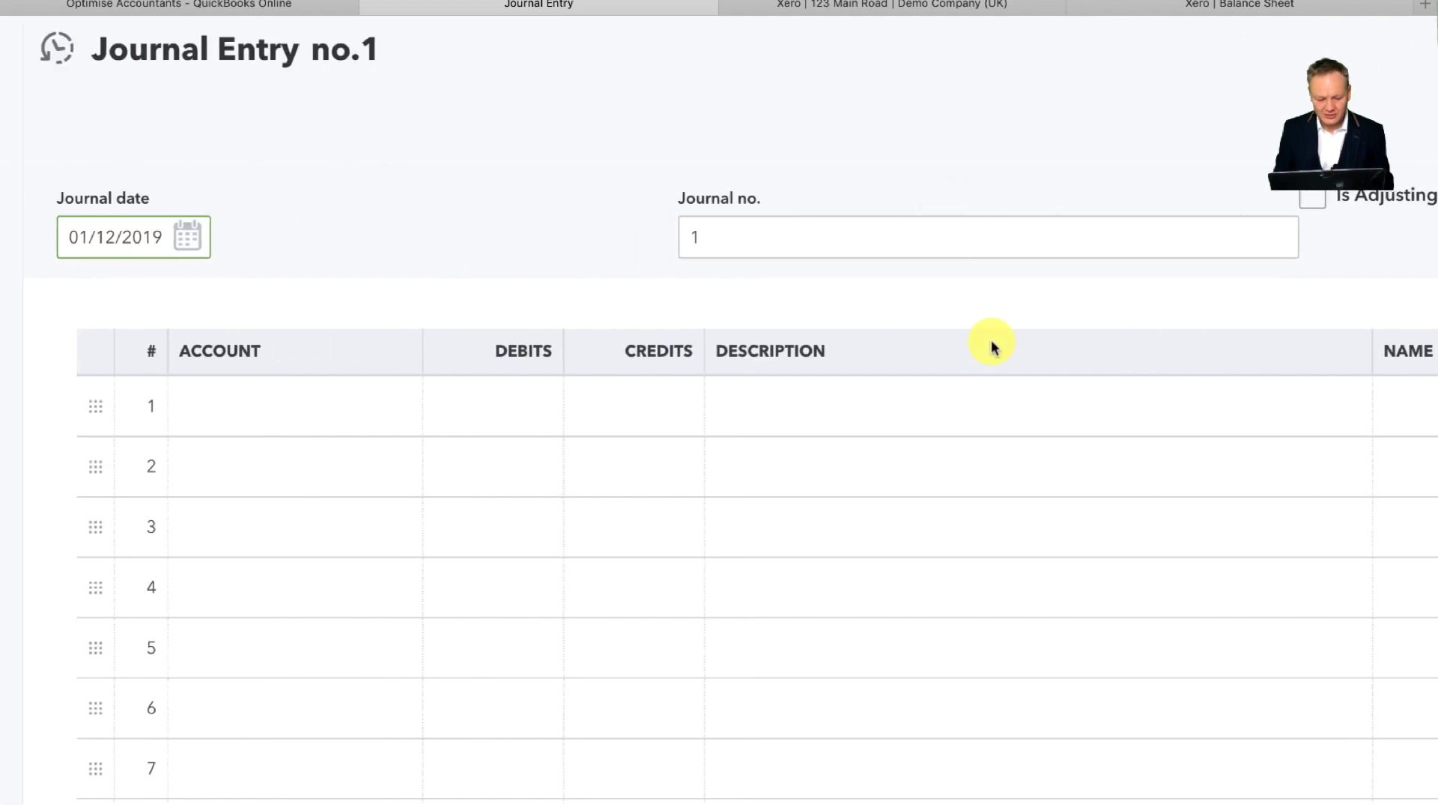
Step: Assign the first journal line to Buildings and Improvements with a debit of 225,000
left_click(301, 418)
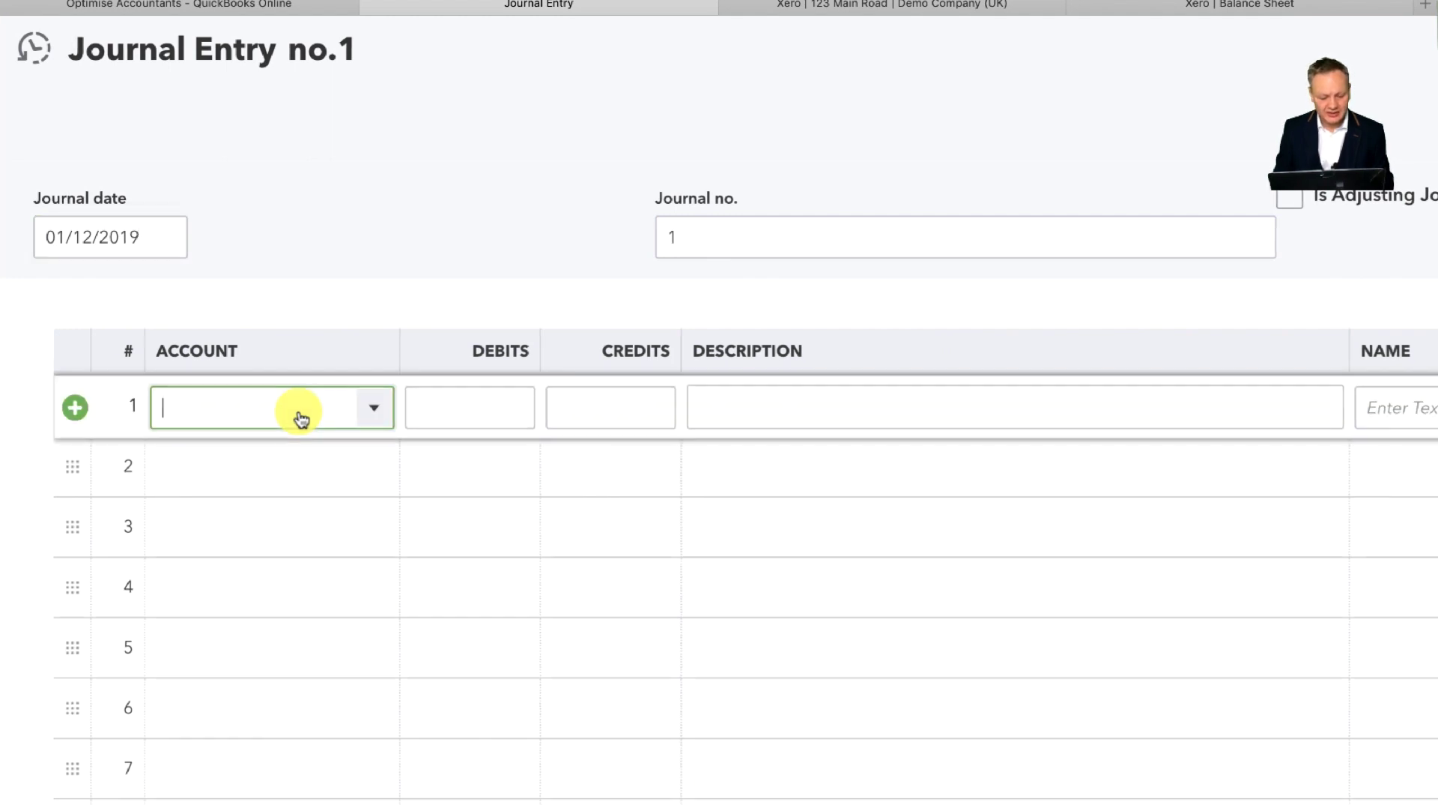
type("Buildings and Improve")
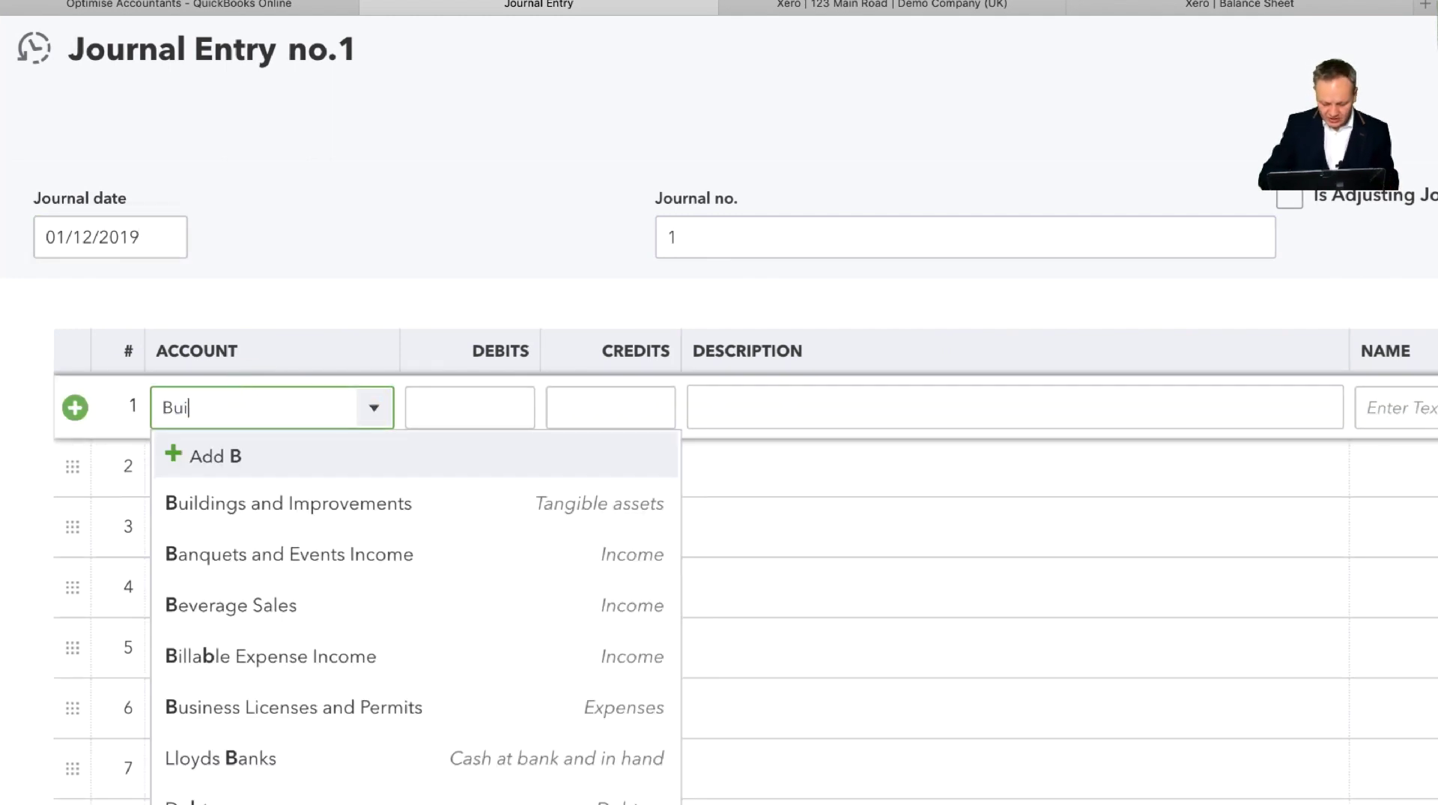
left_click(372, 514)
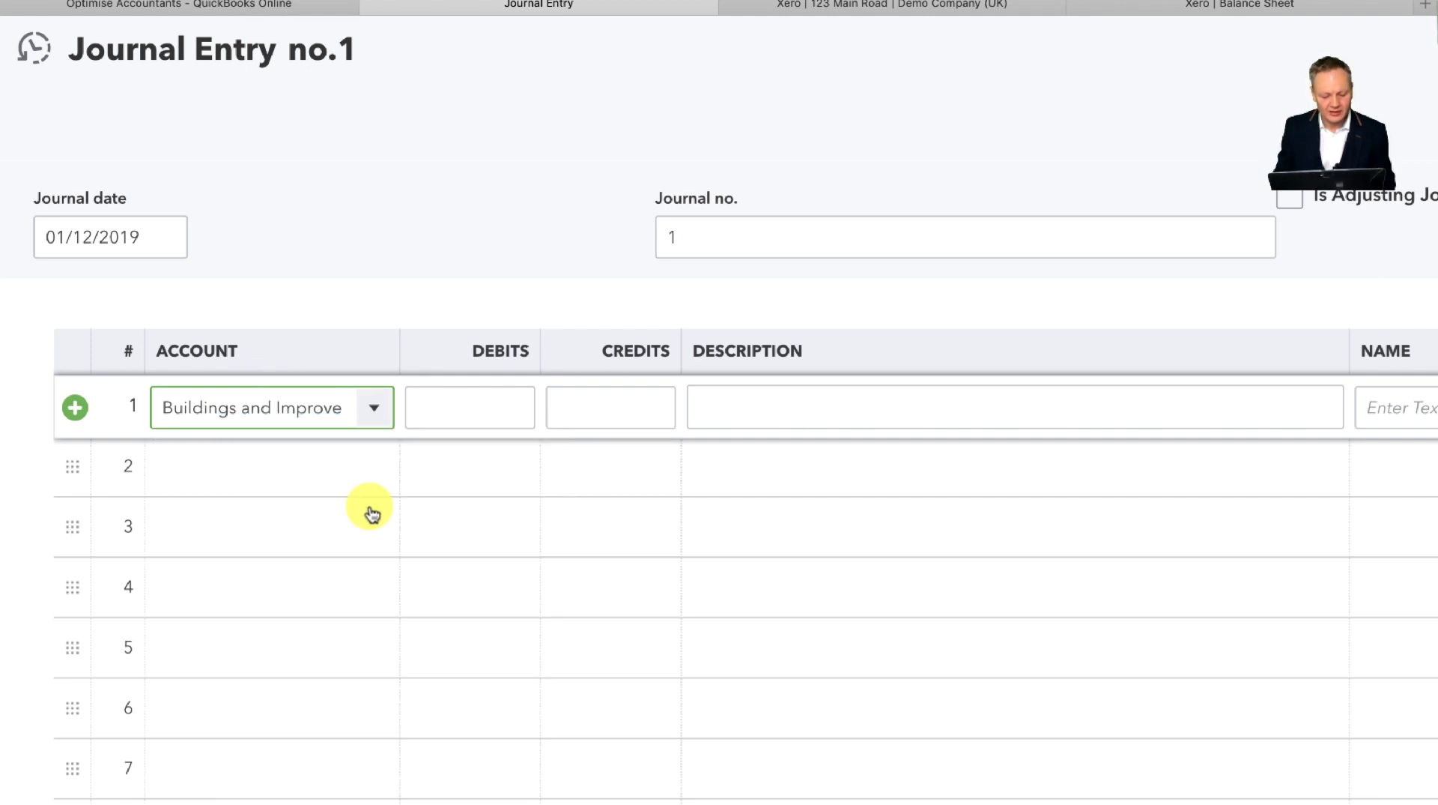
left_click(474, 412)
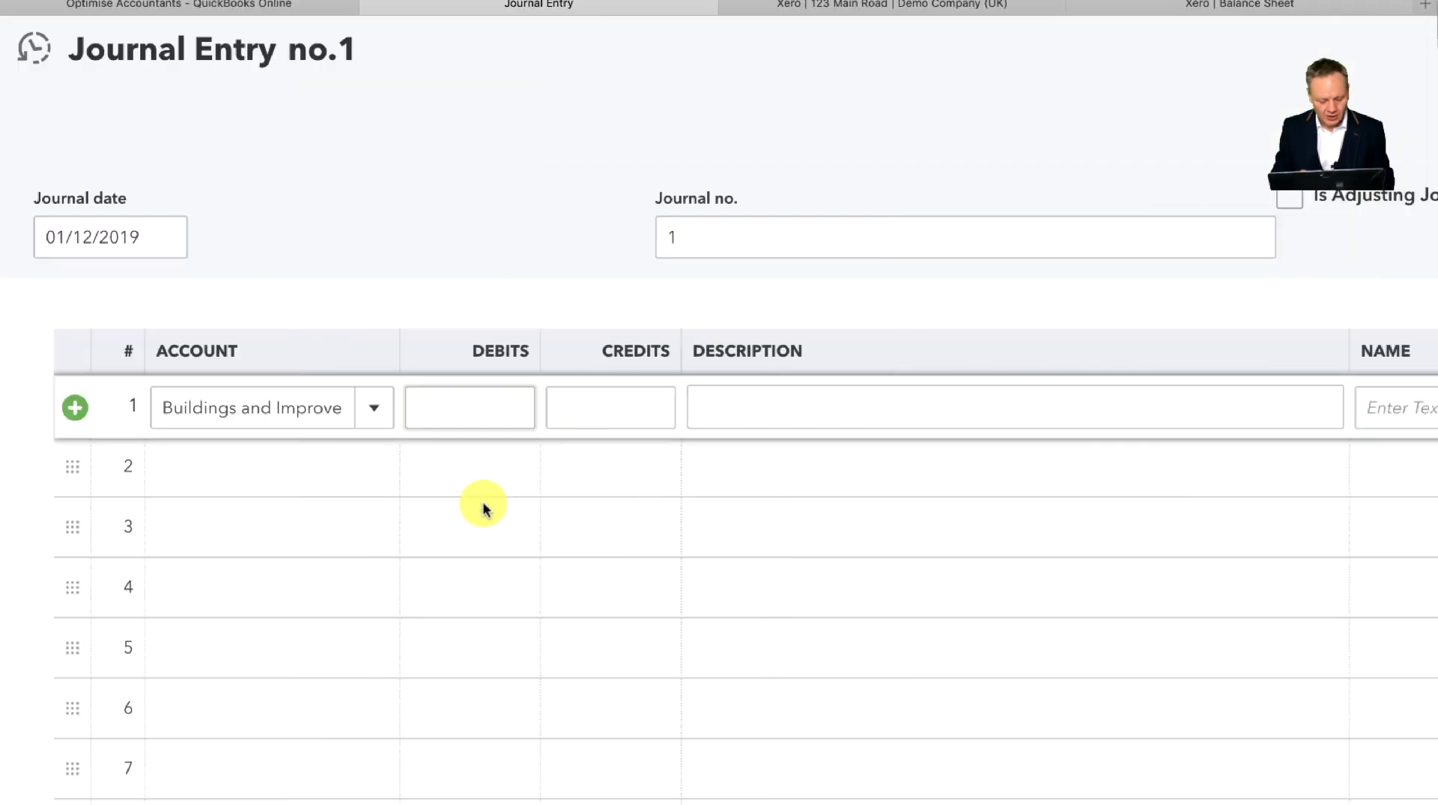
type("225")
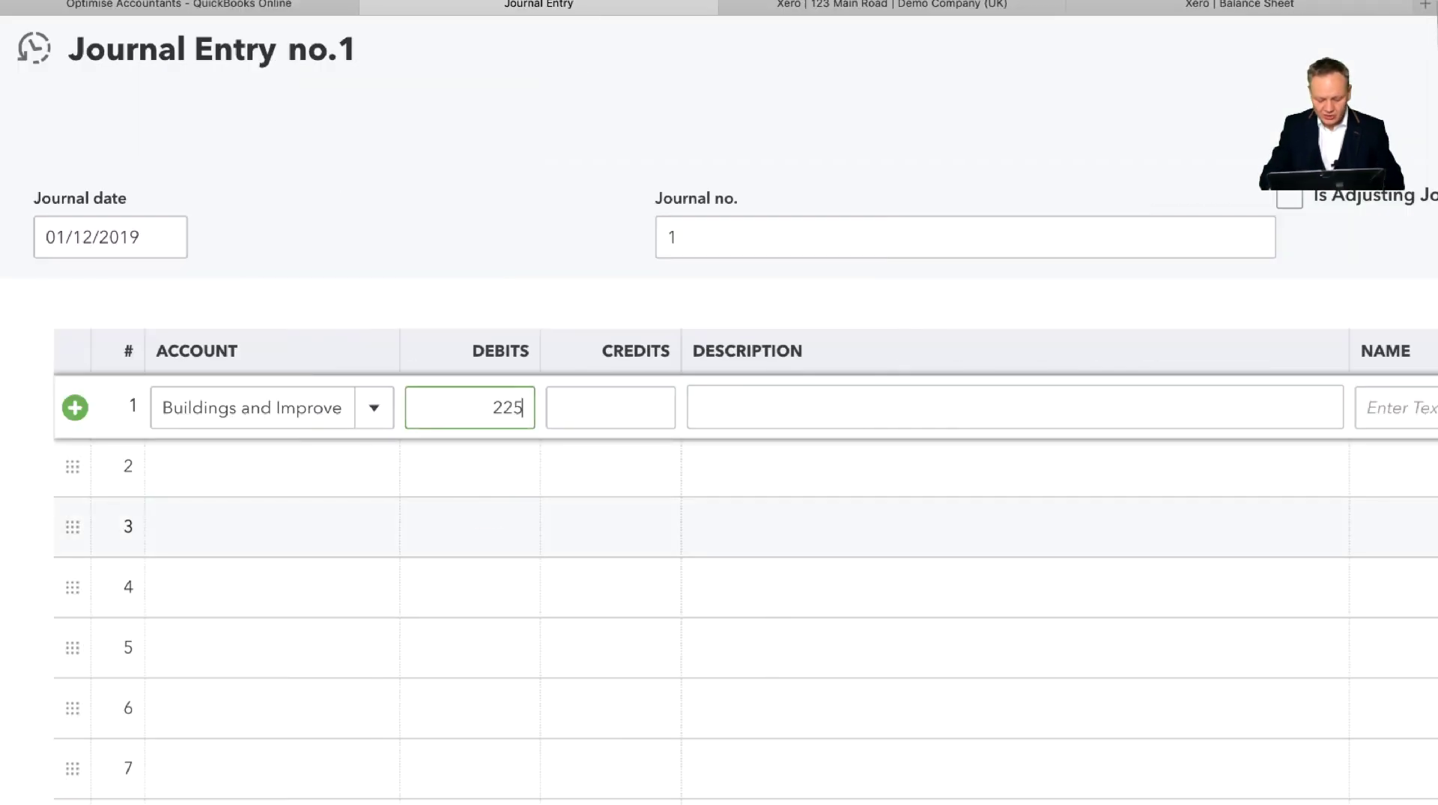
type(",000")
key("Tab")
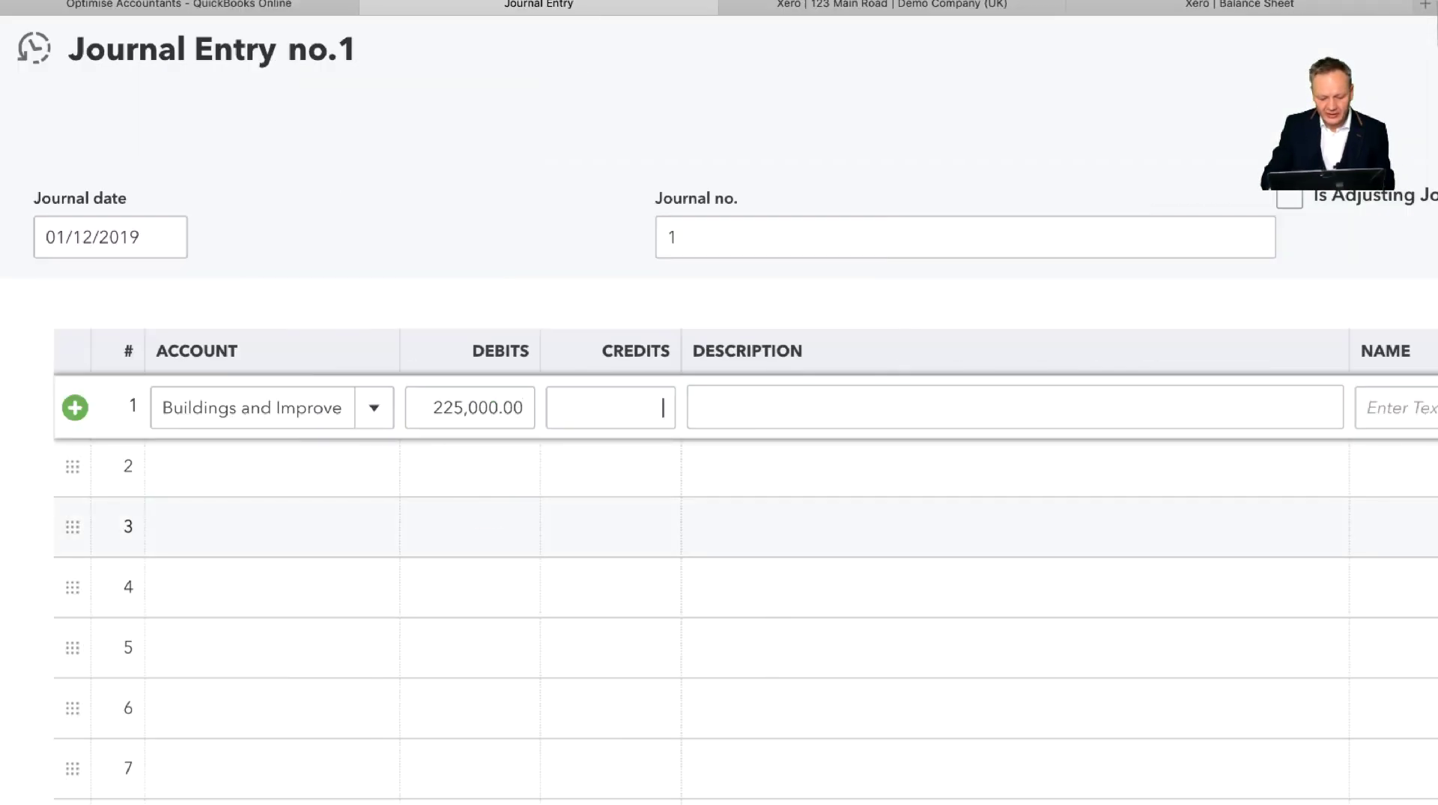
Step: Describe the first journal line as Revaluation and set its VAT to No VAT (0% Sales)
key("Tab")
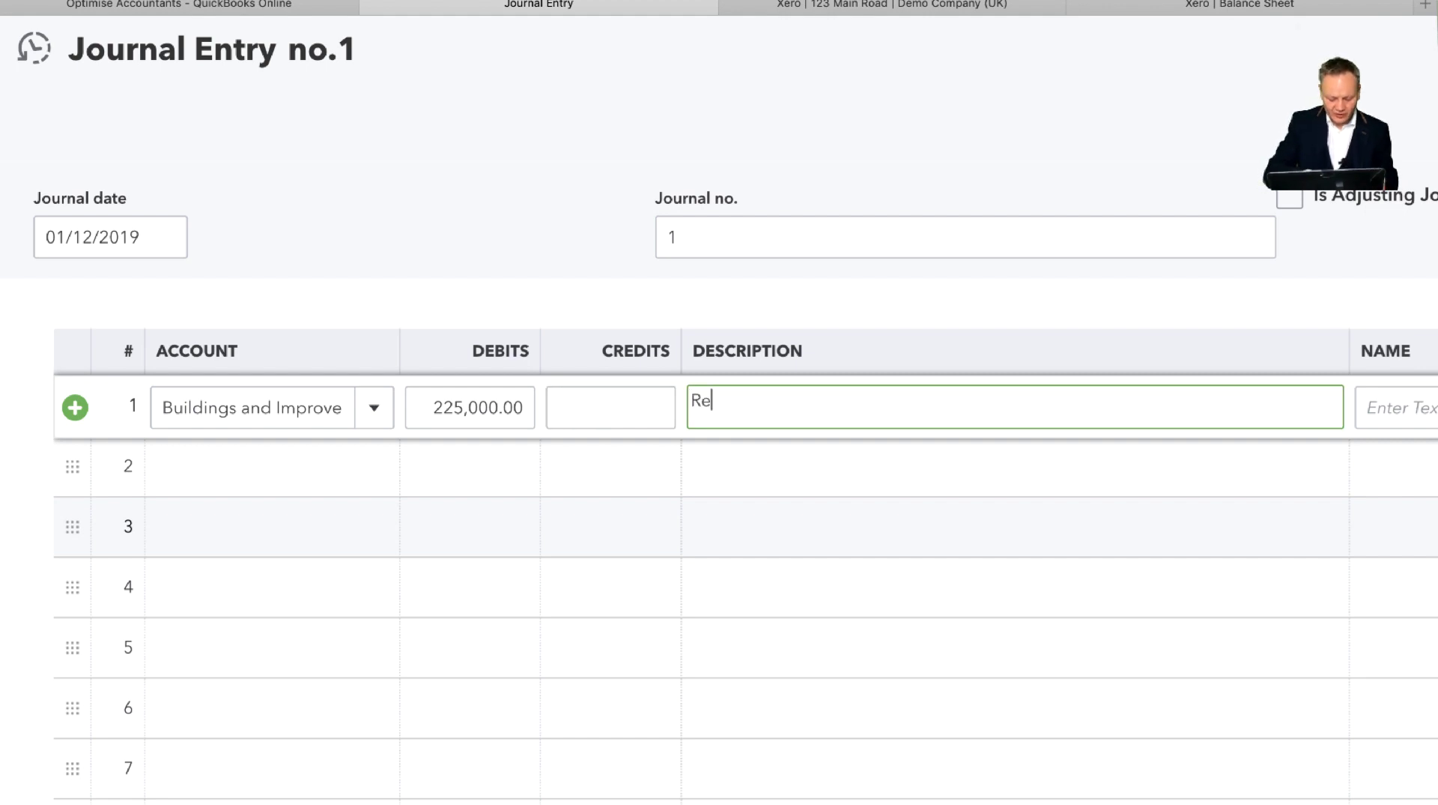
type("Revaluatiom")
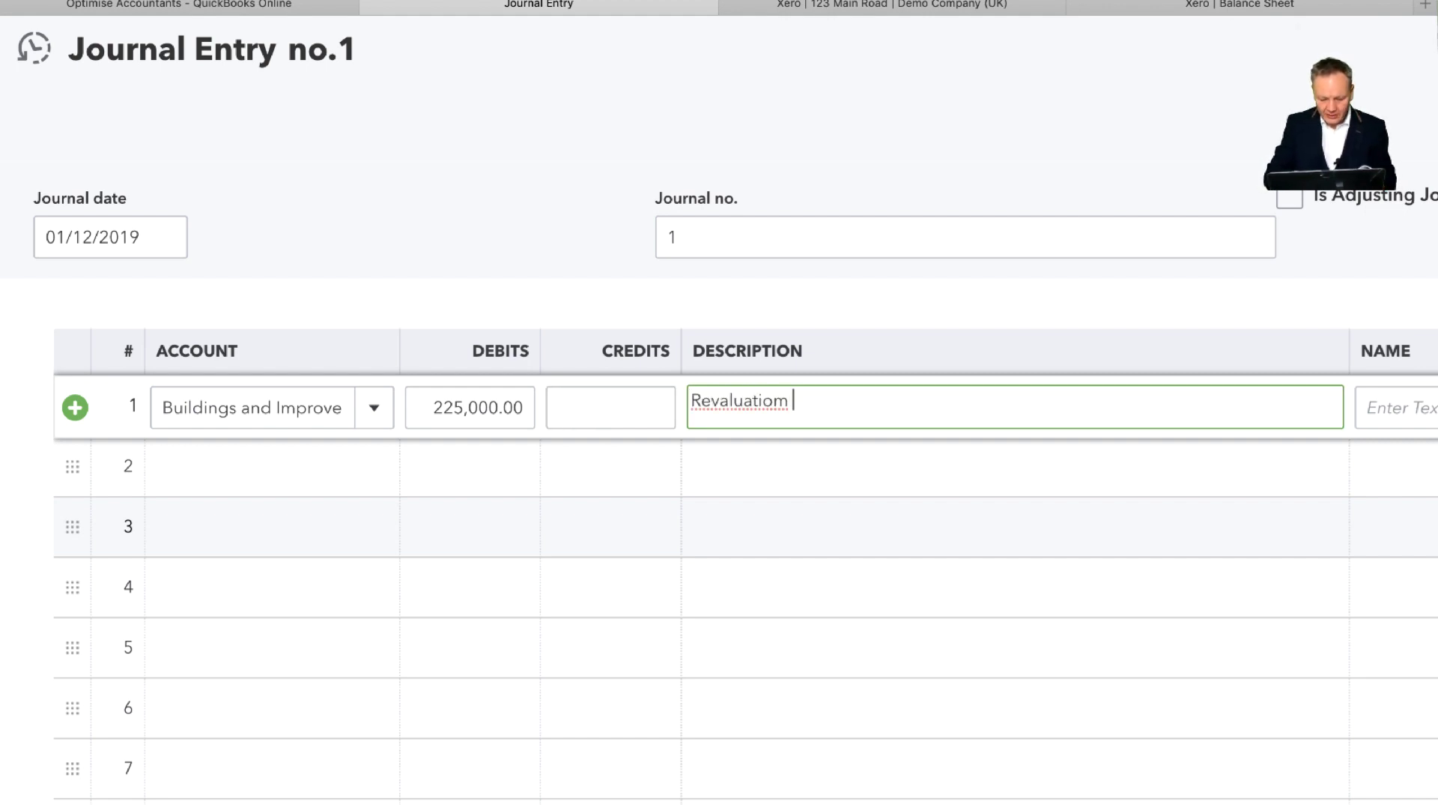
key("BackSpace")
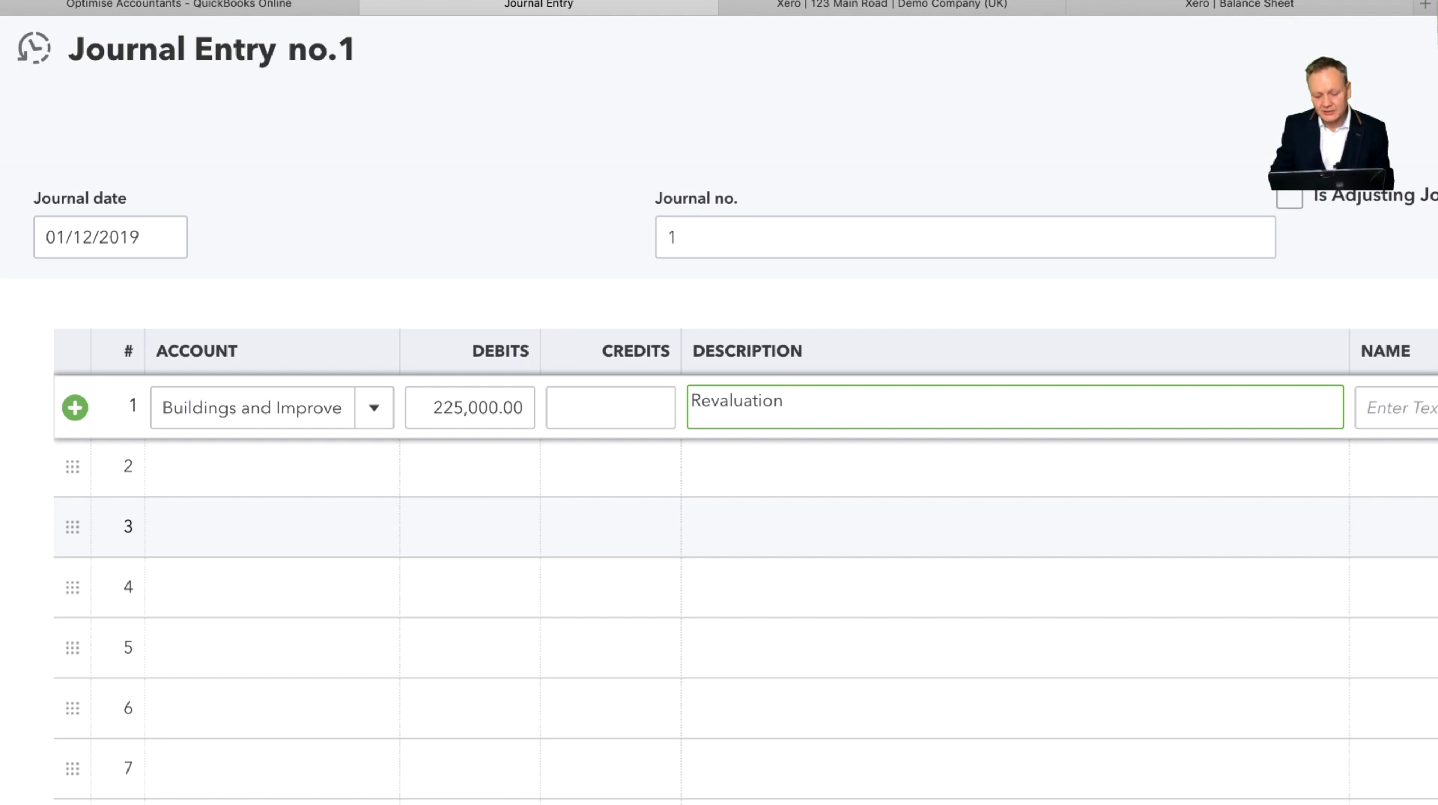
scroll(828, 529, "right", 6)
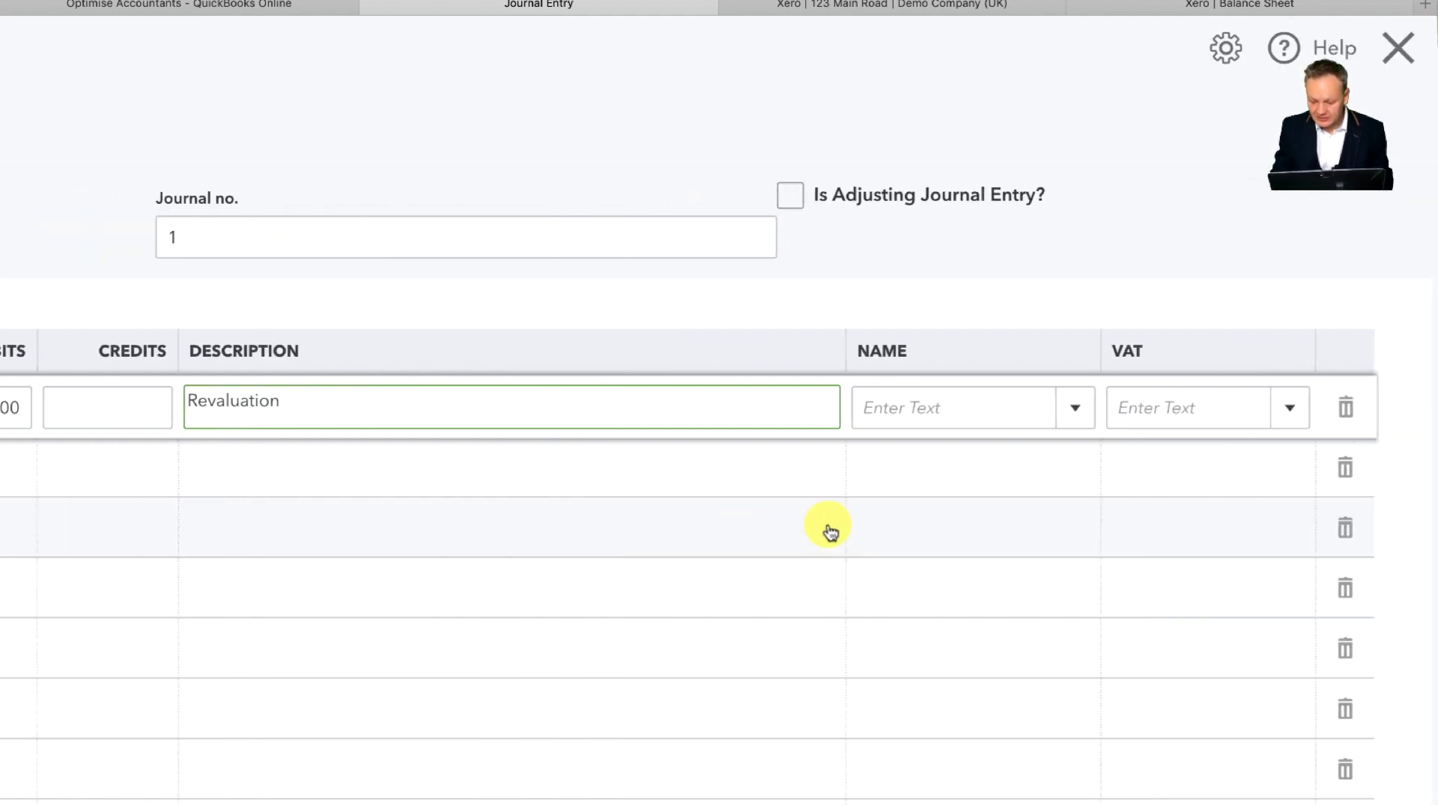
left_click(965, 405)
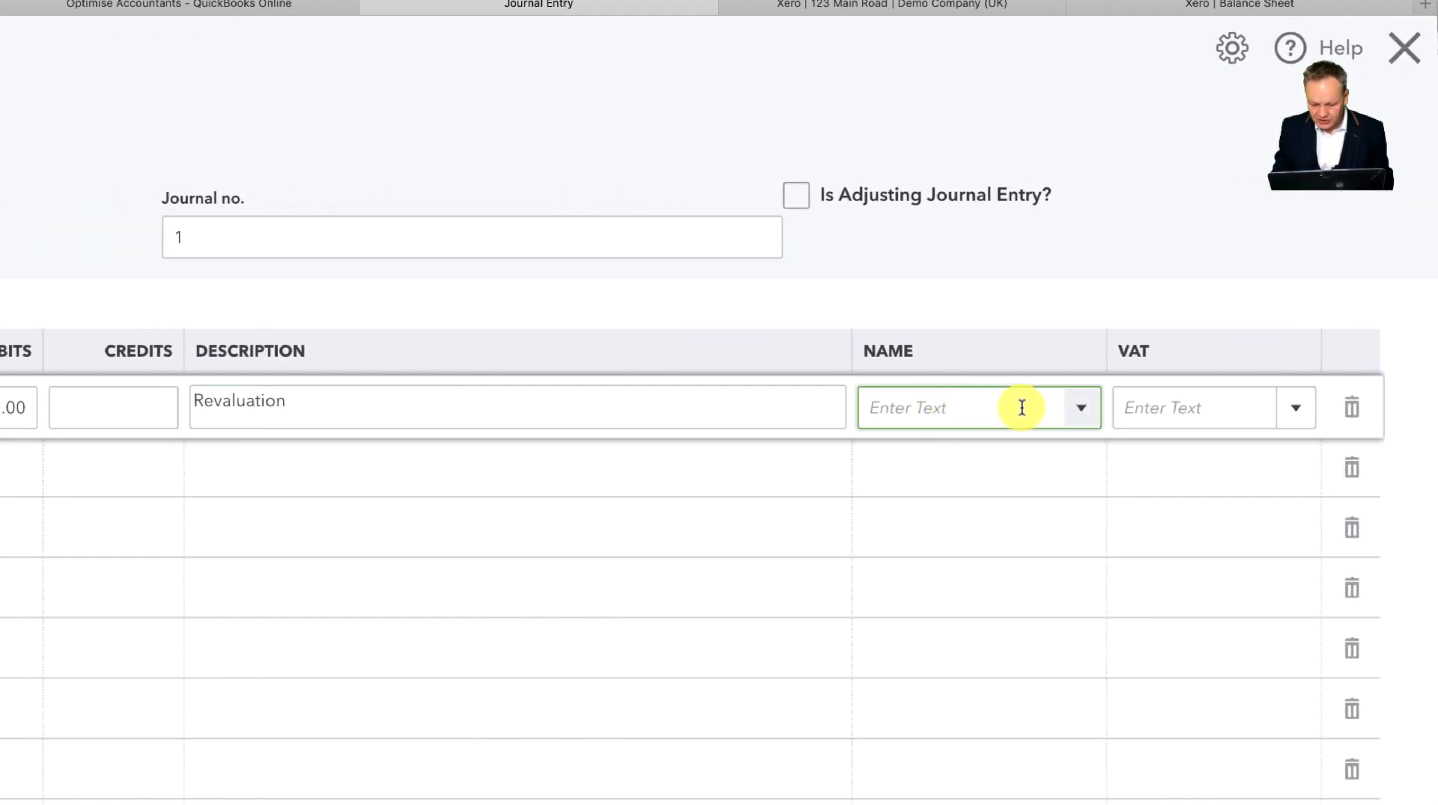
left_click(1227, 401)
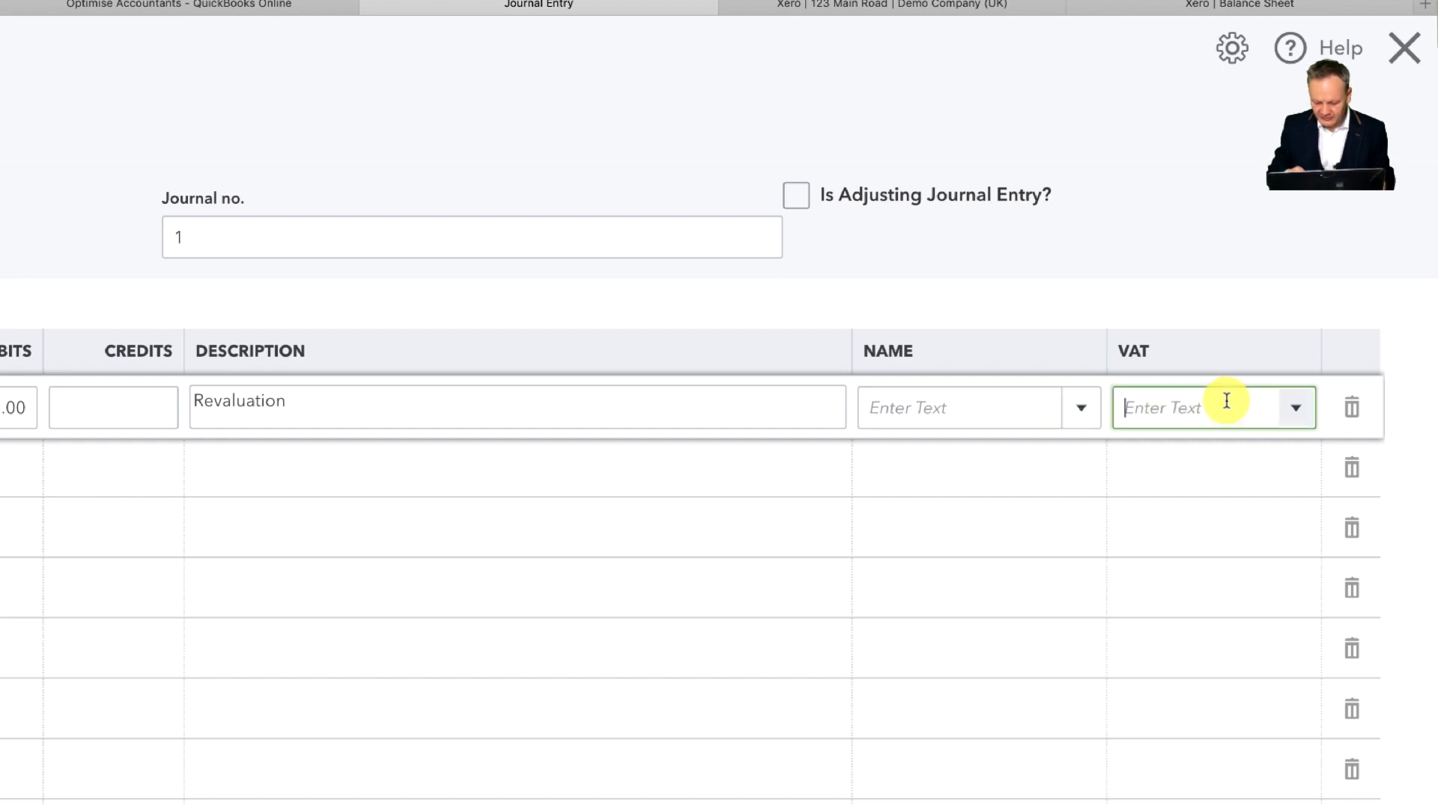
type("No VAT (Sales")
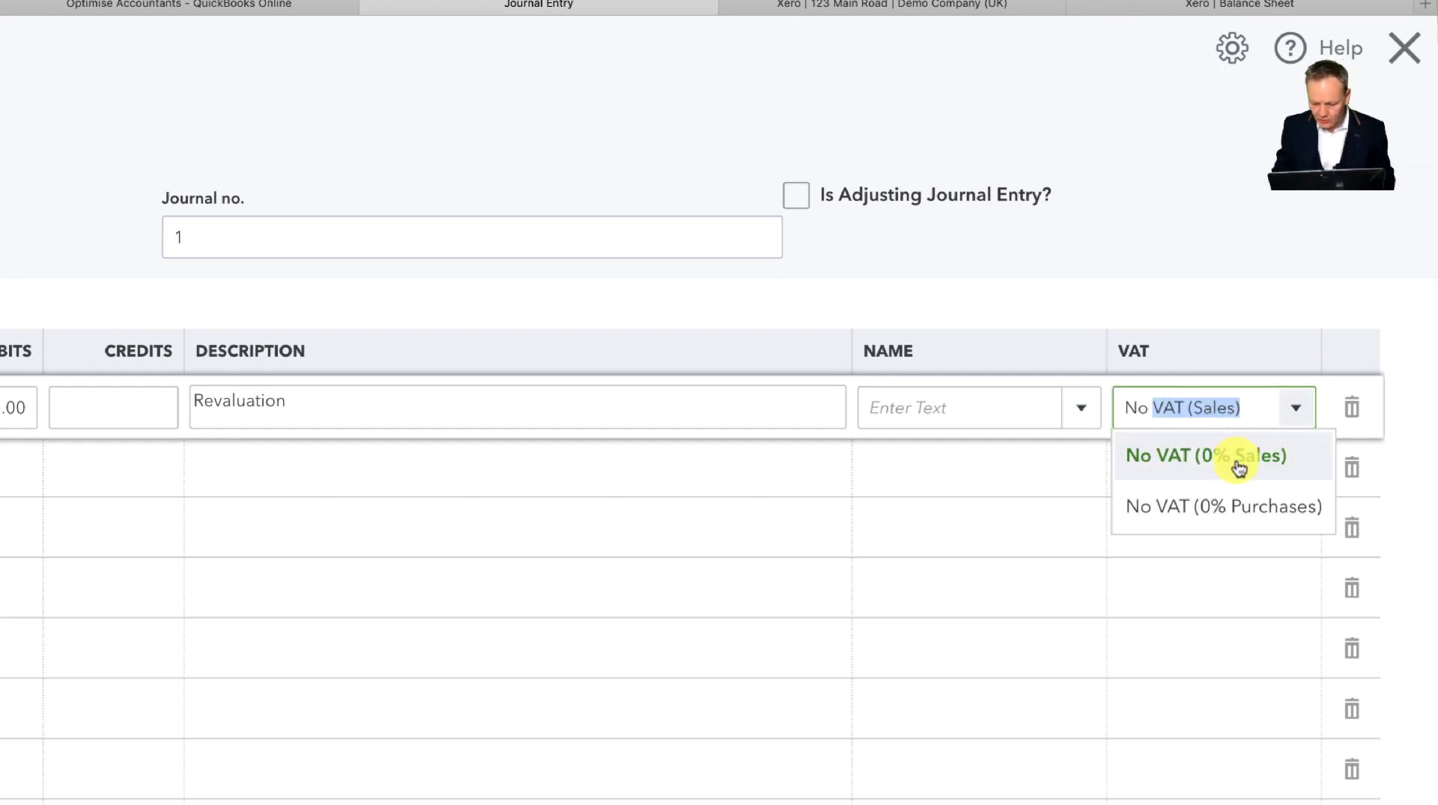
left_click(1239, 466)
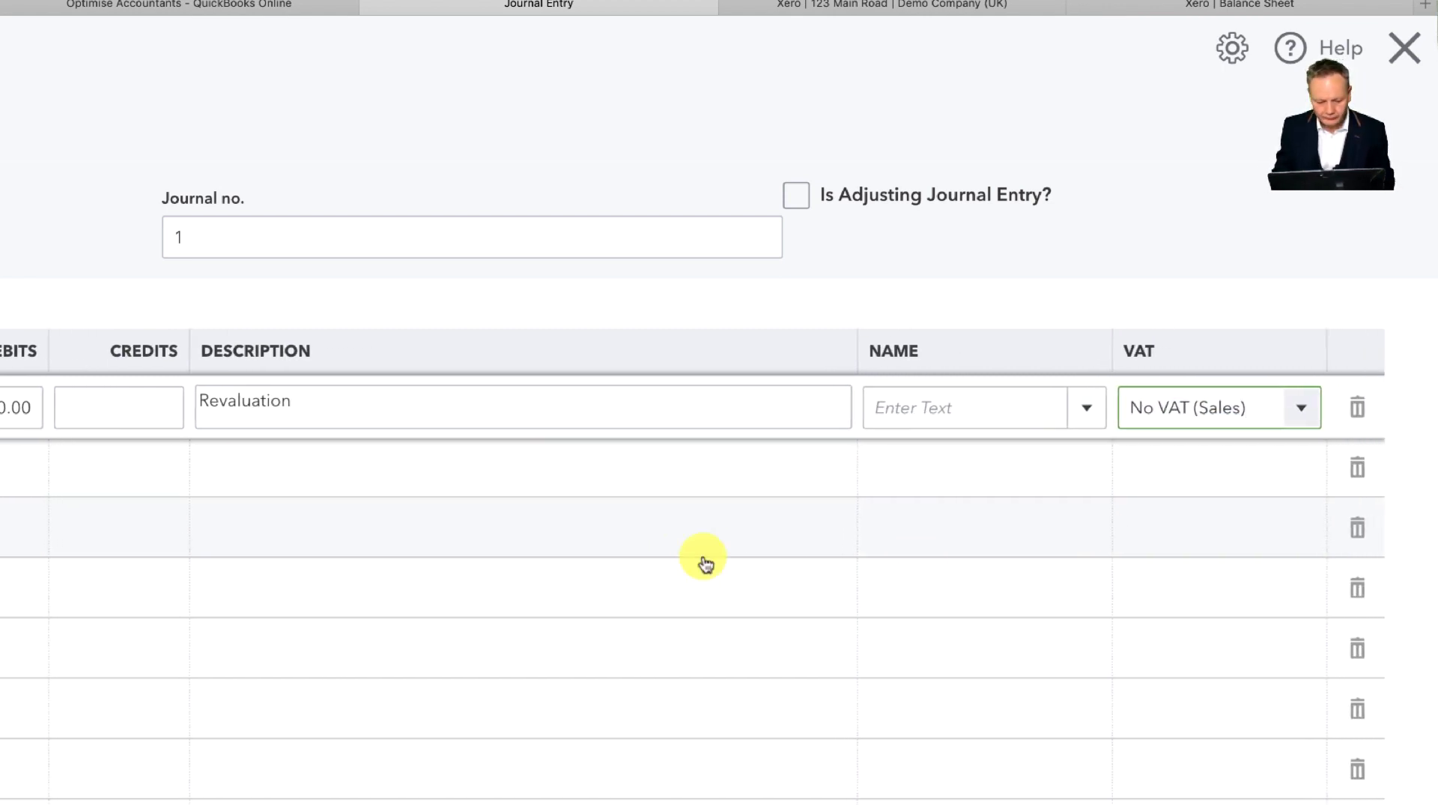
Step: Start adding a new account named Profit Revelation from the second journal line
scroll(705, 562, "left", 10)
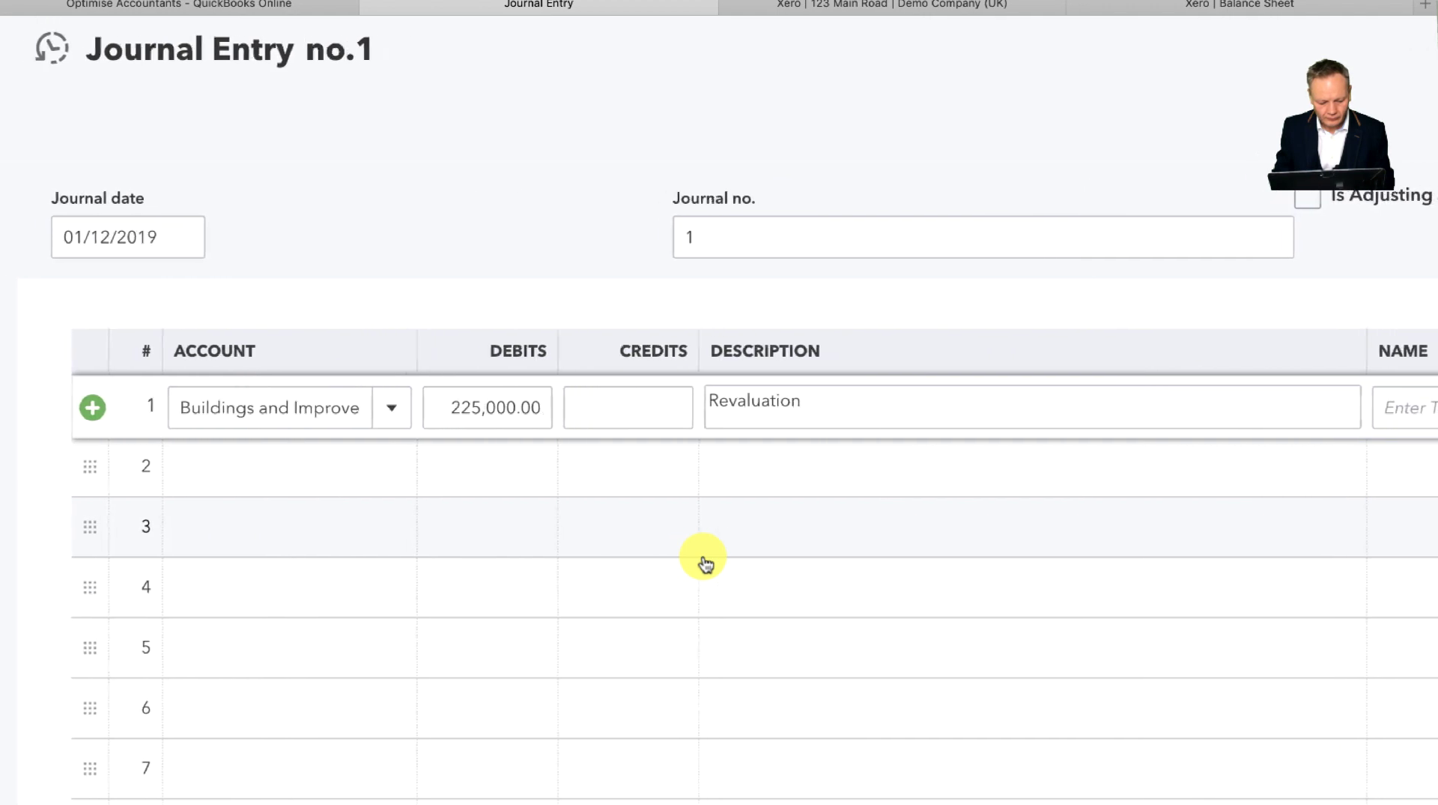
left_click(264, 481)
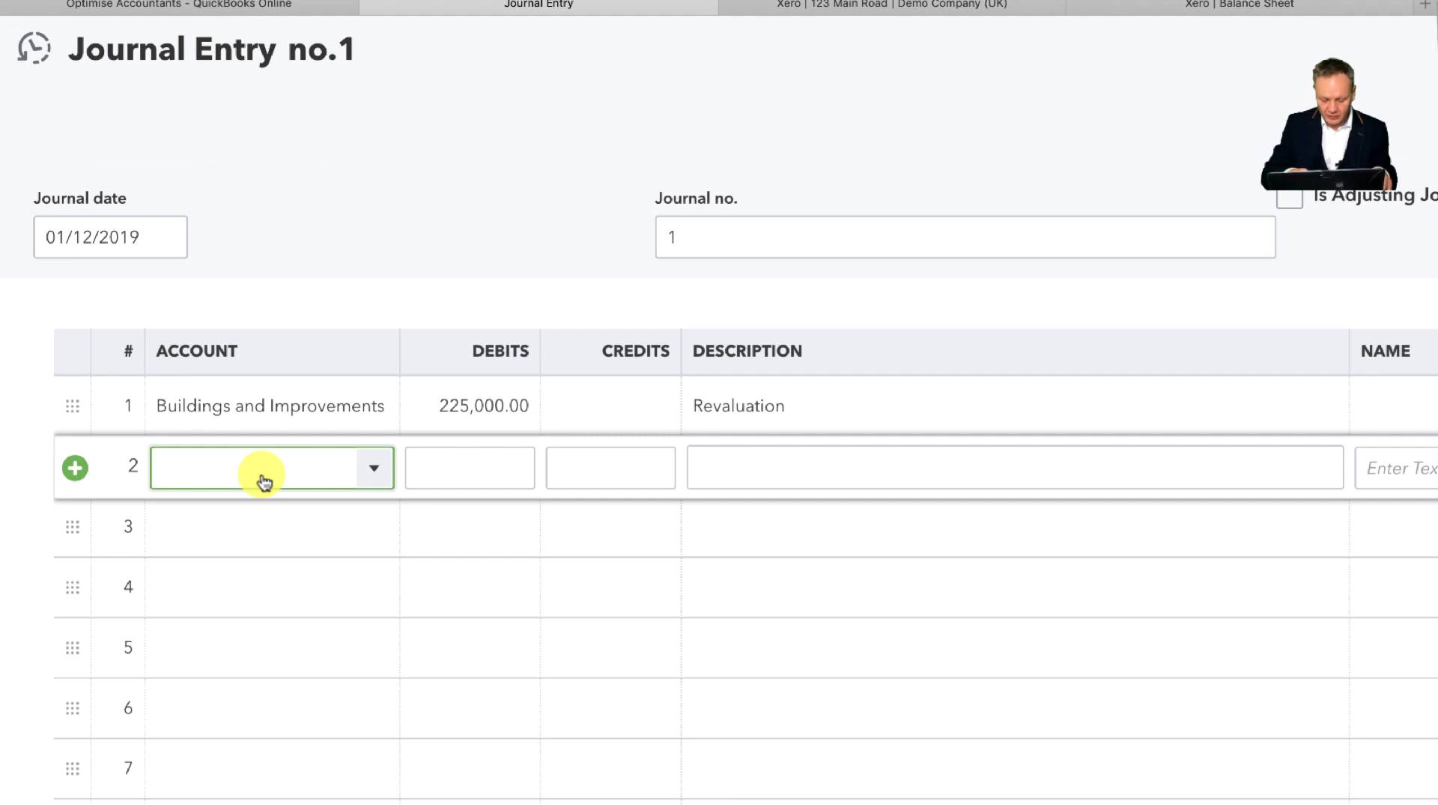
type("Profit")
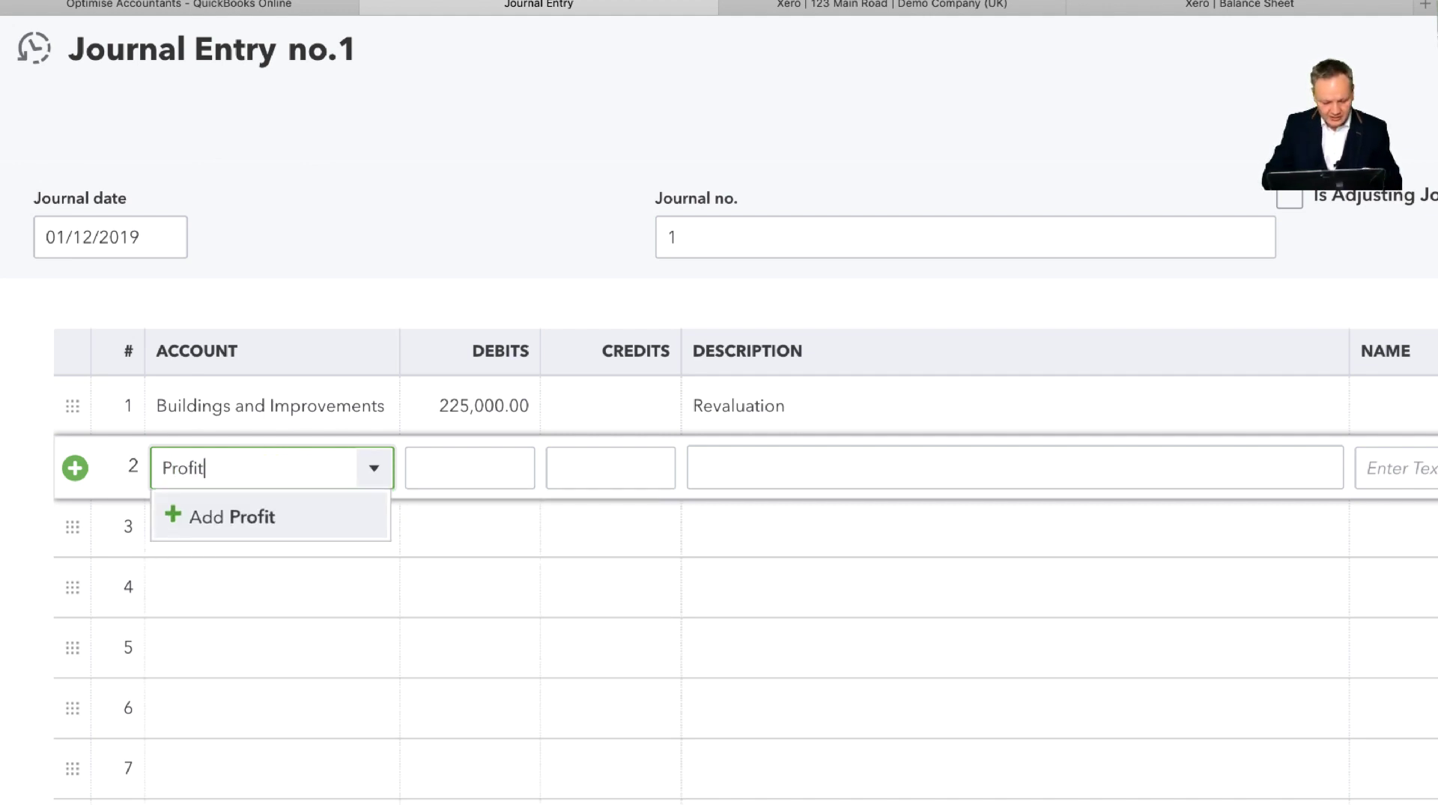
type(" Rev")
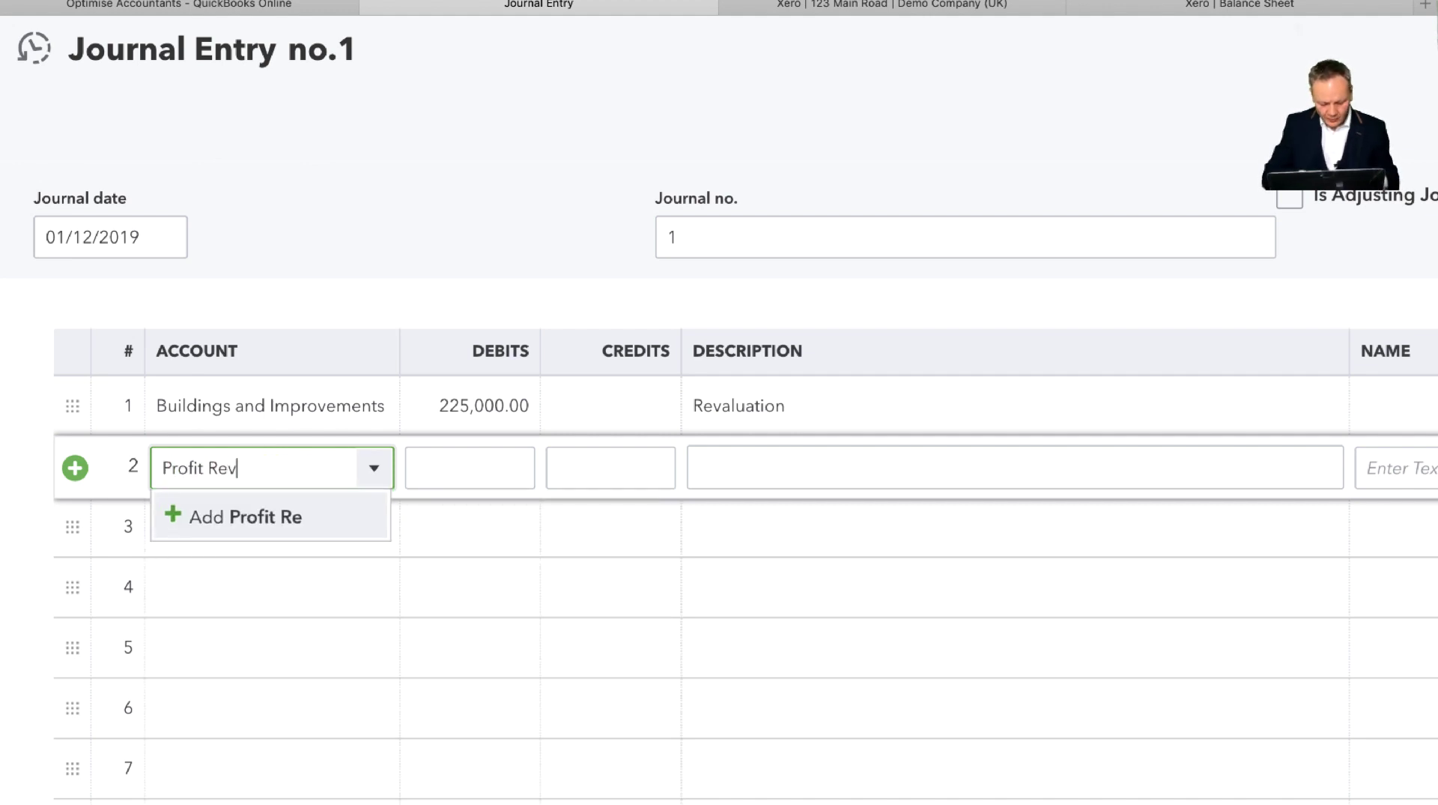
type("luation")
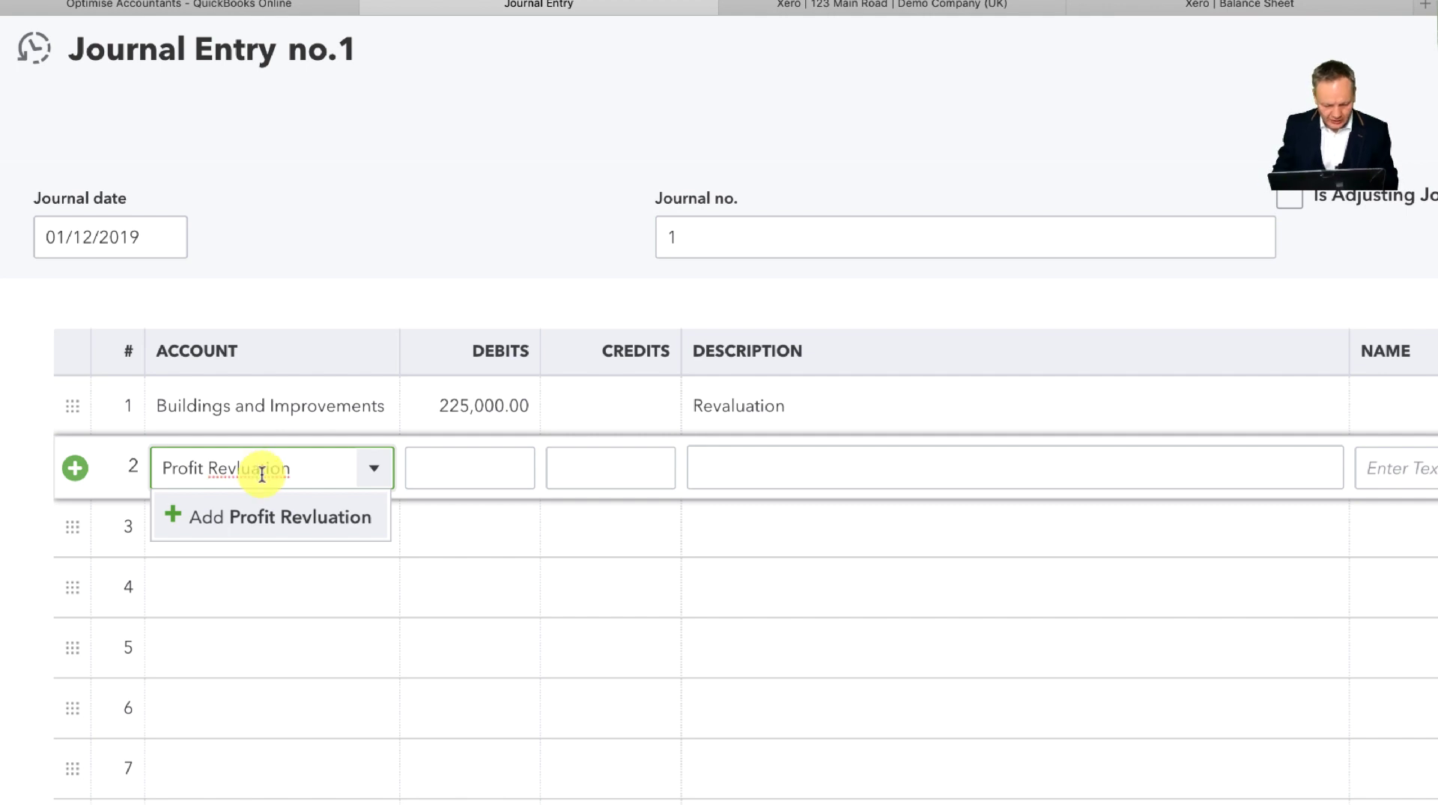
right_click(257, 464)
left_click(324, 469)
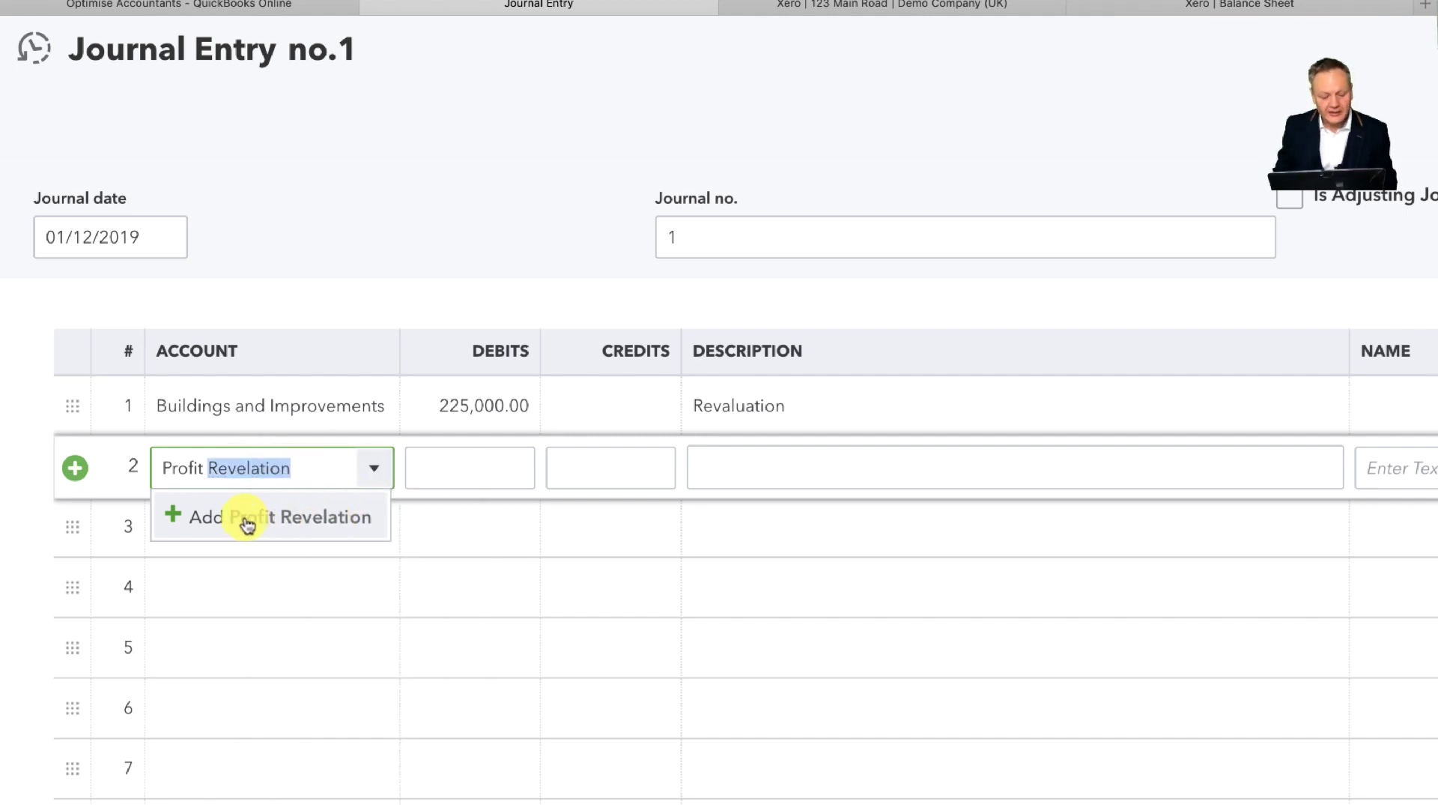
left_click(283, 526)
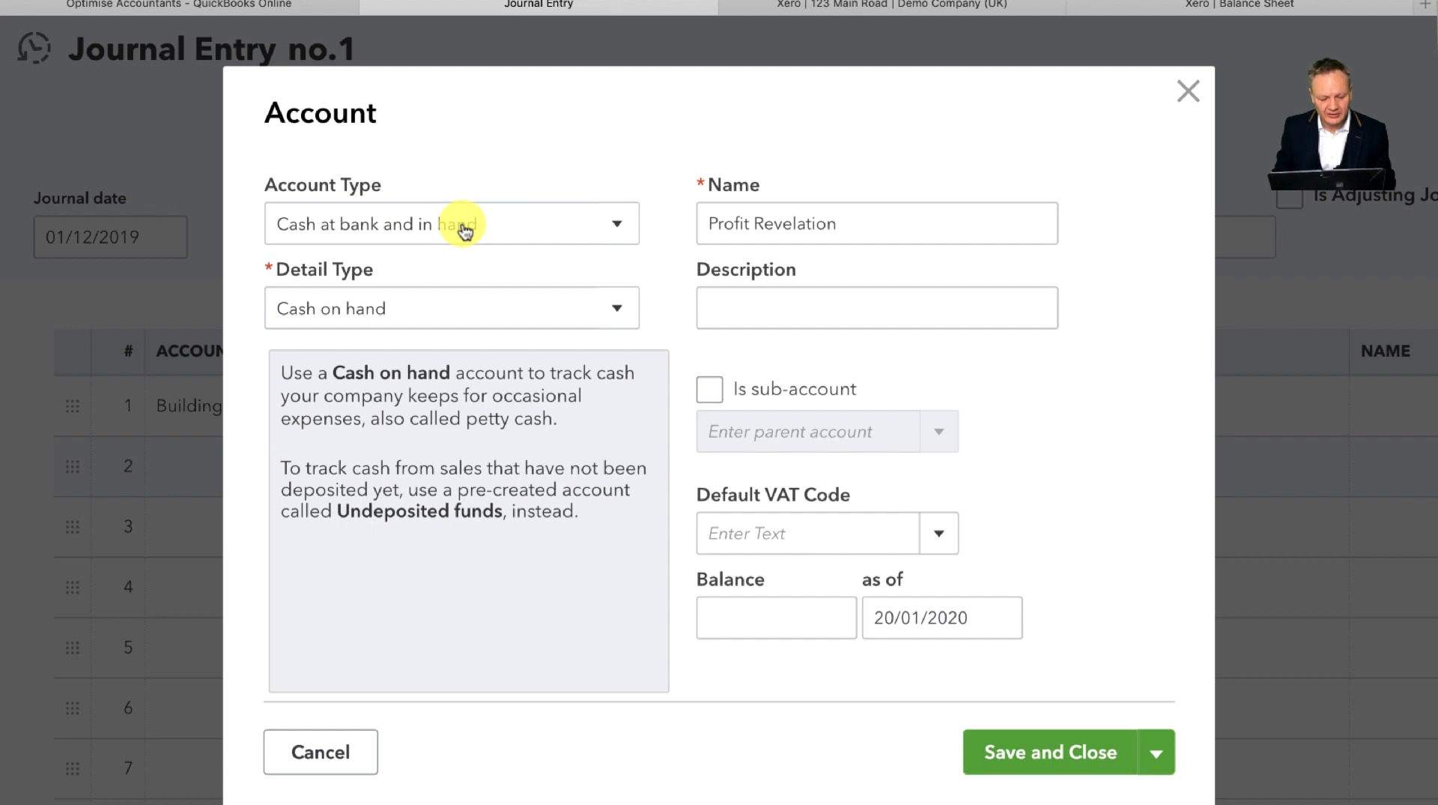
Step: Set the new account's type to Other Income and its detail type to Other Investment Income
left_click(506, 229)
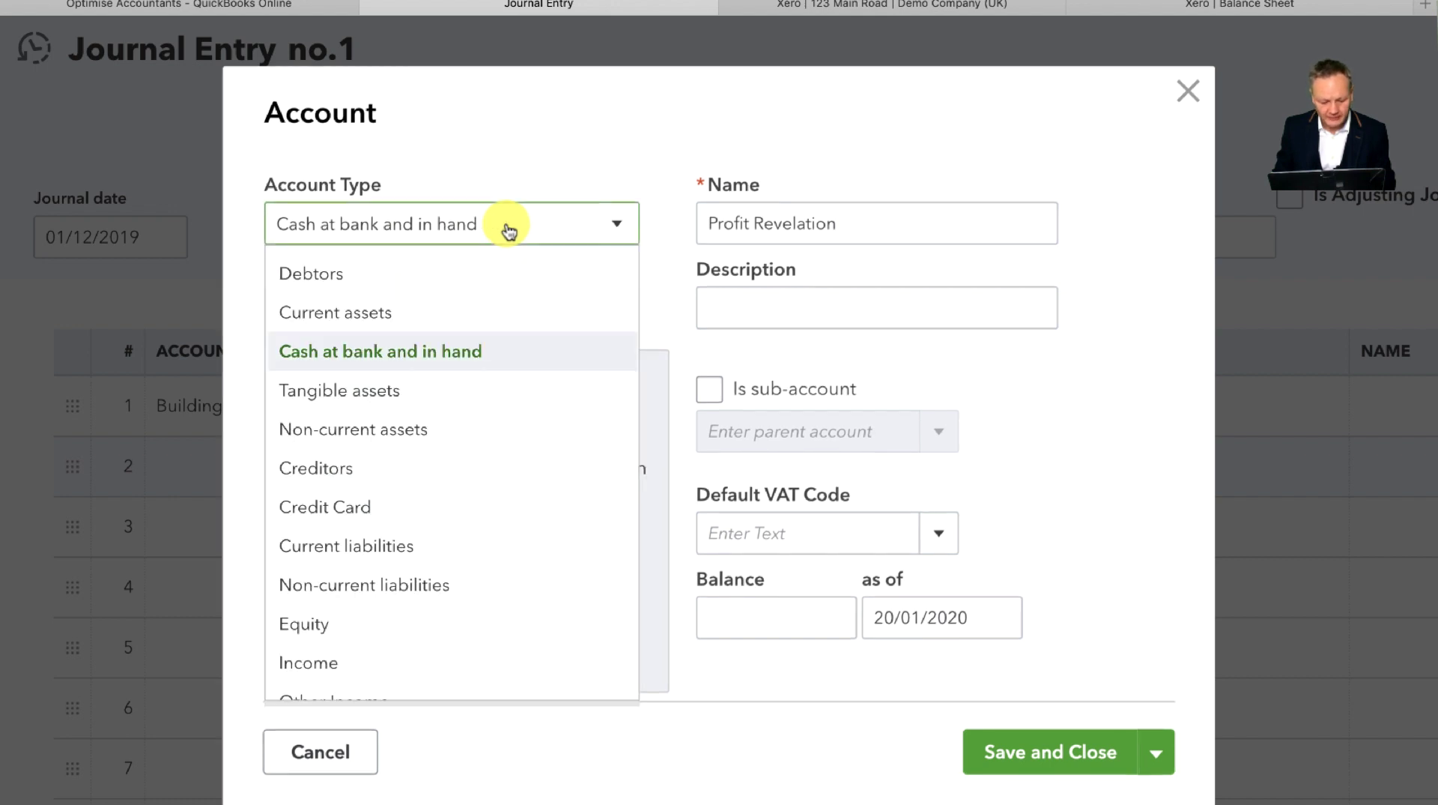
scroll(455, 486, "down", 3)
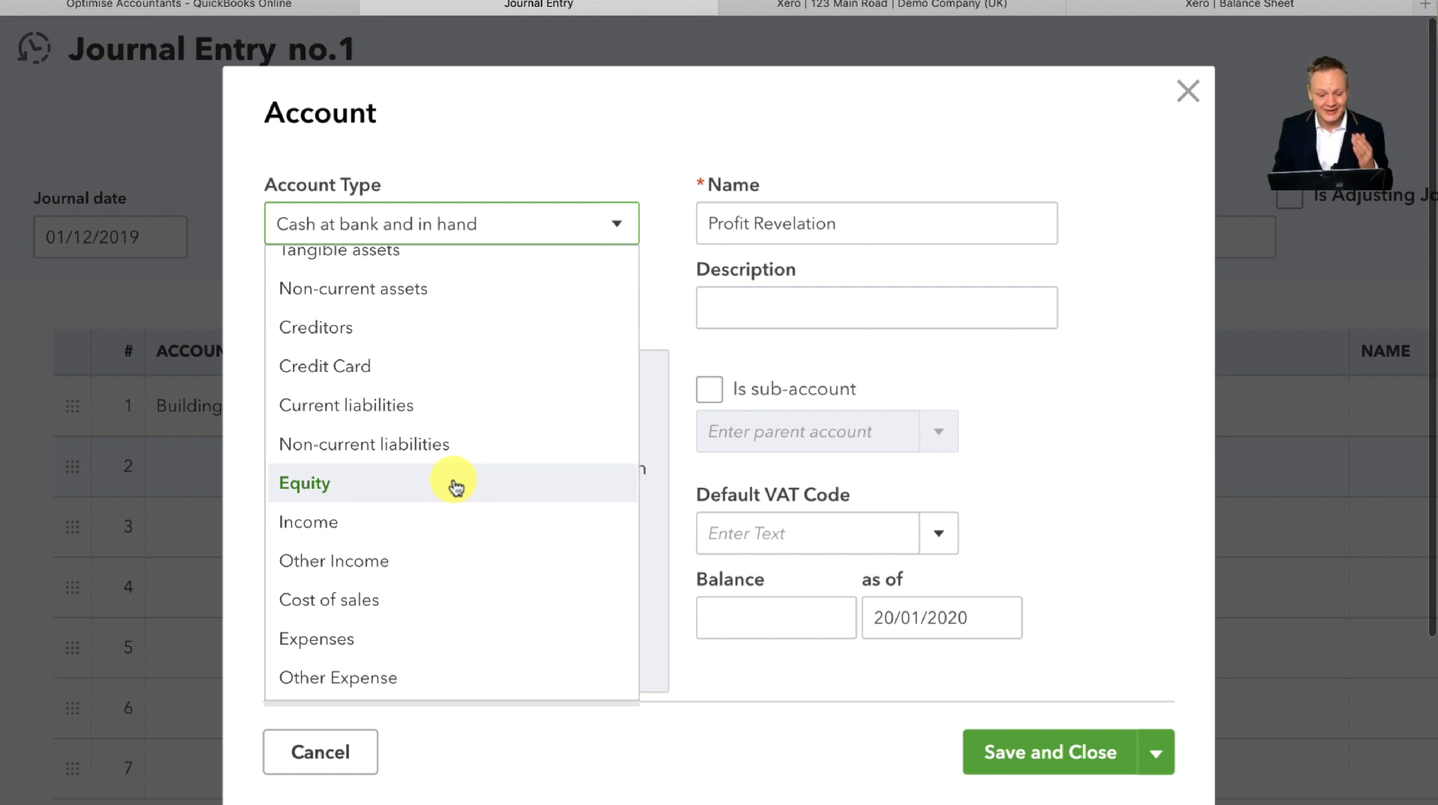
left_click(379, 564)
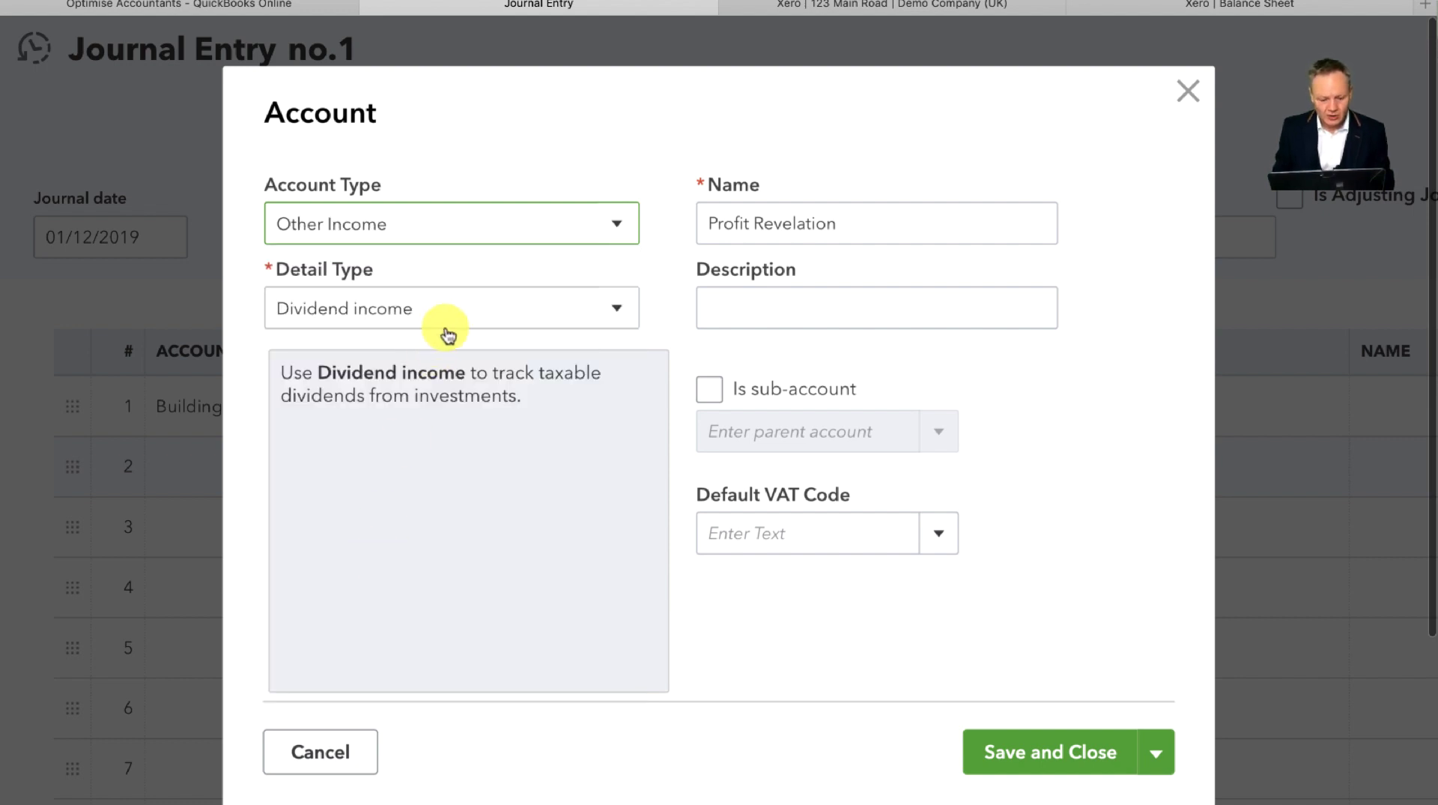
left_click(465, 313)
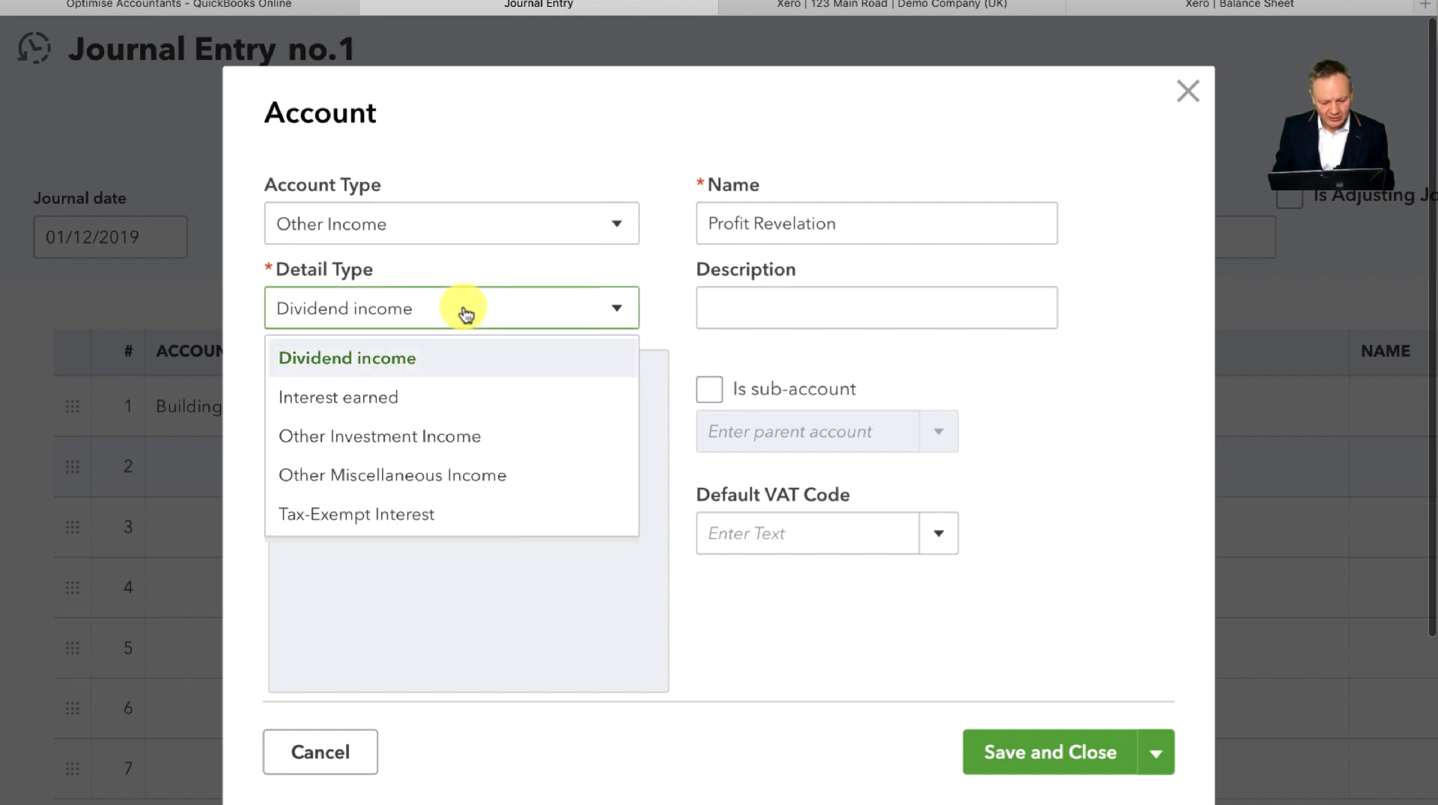
left_click(515, 445)
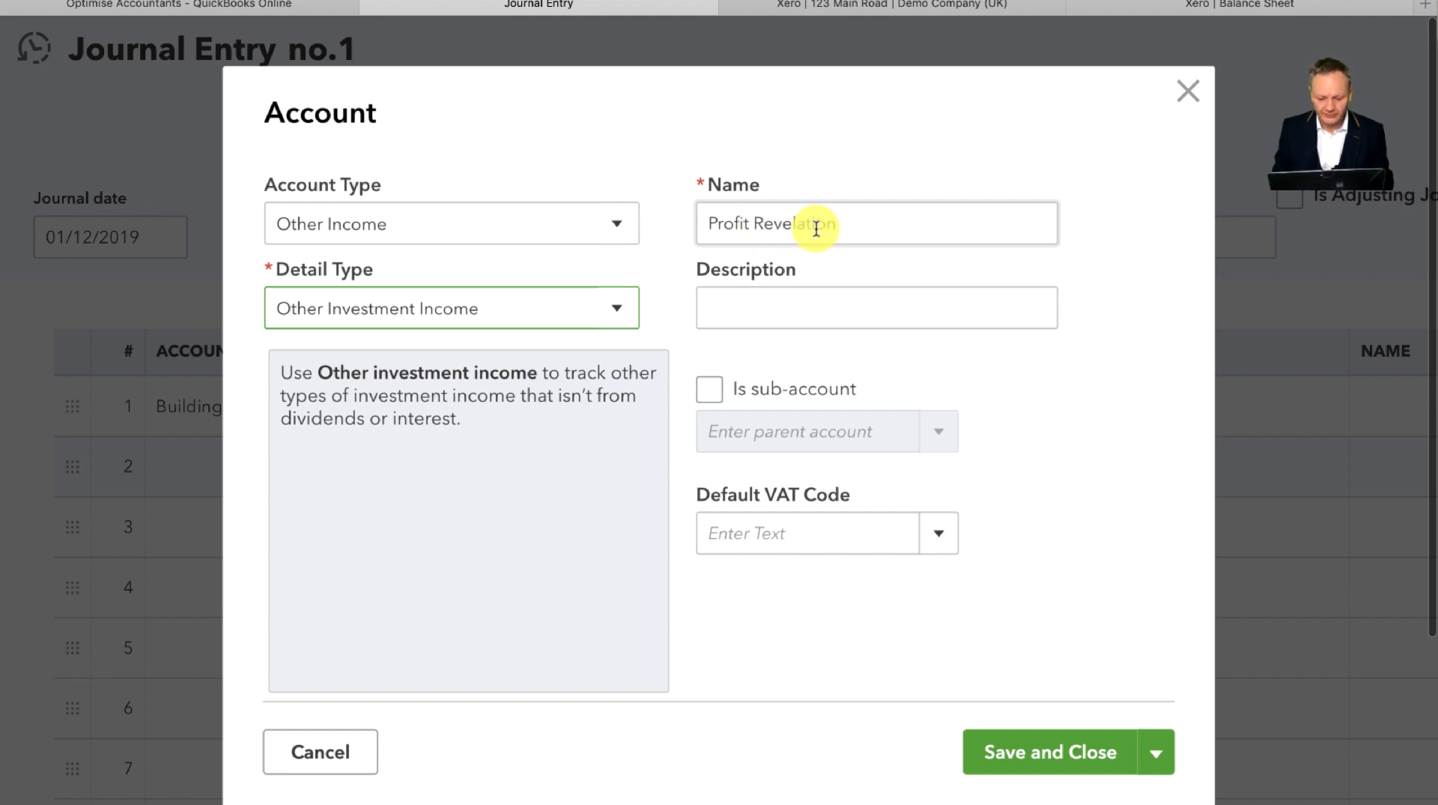
Step: Copy the account name Profit Revelation into the new account's description and append the property's address
triple_click(887, 226)
key("super+c")
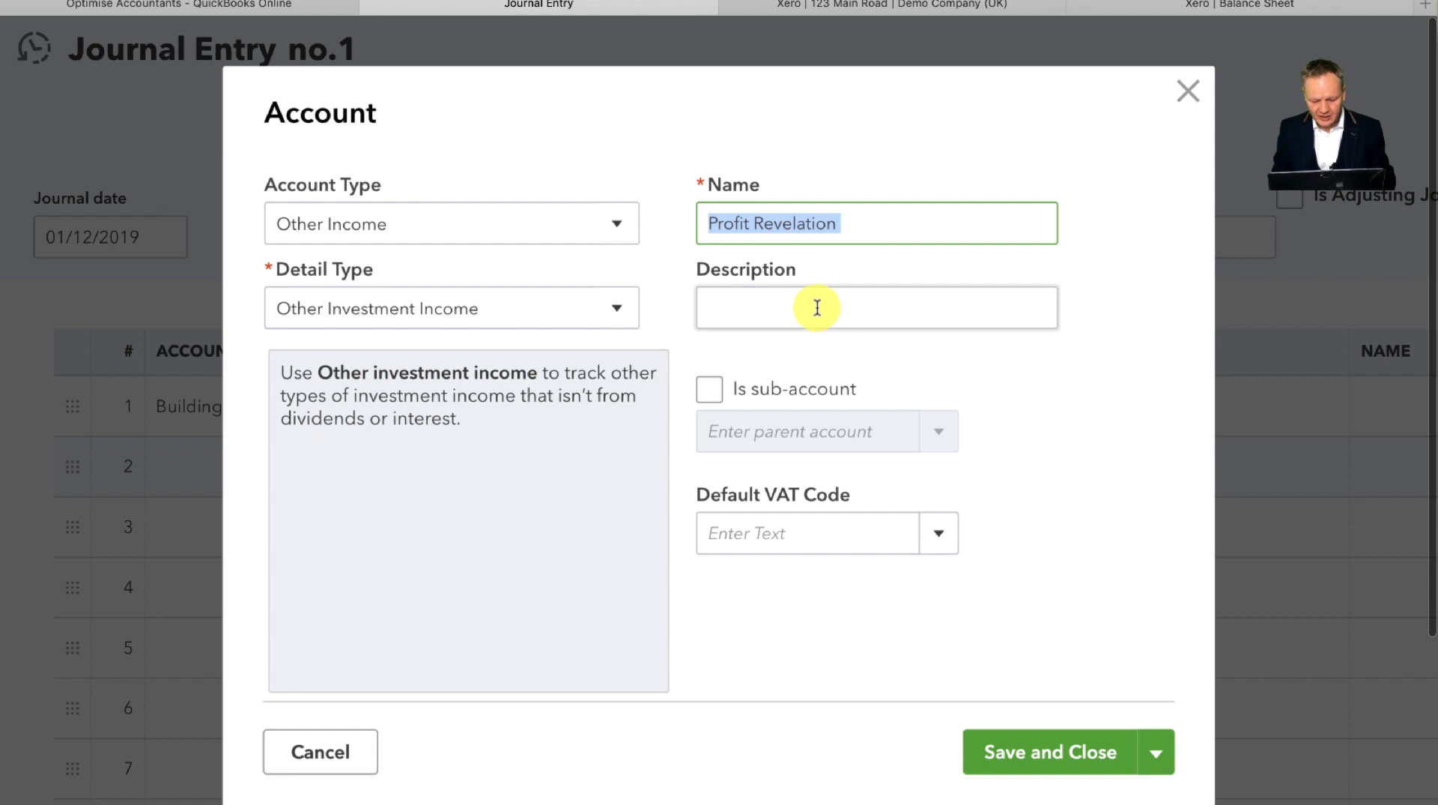
left_click(821, 307)
key("super+v")
type("123")
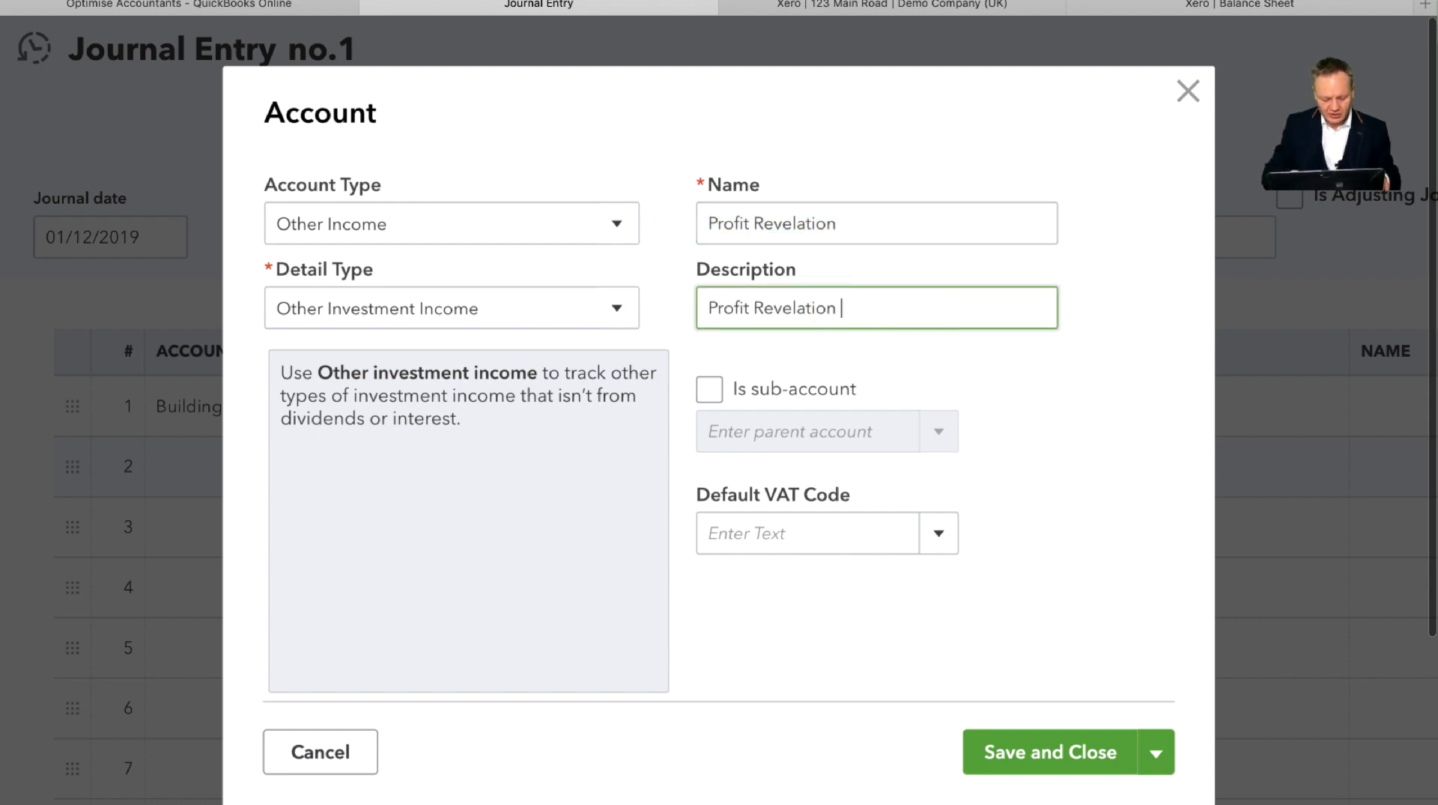
type(" Ma")
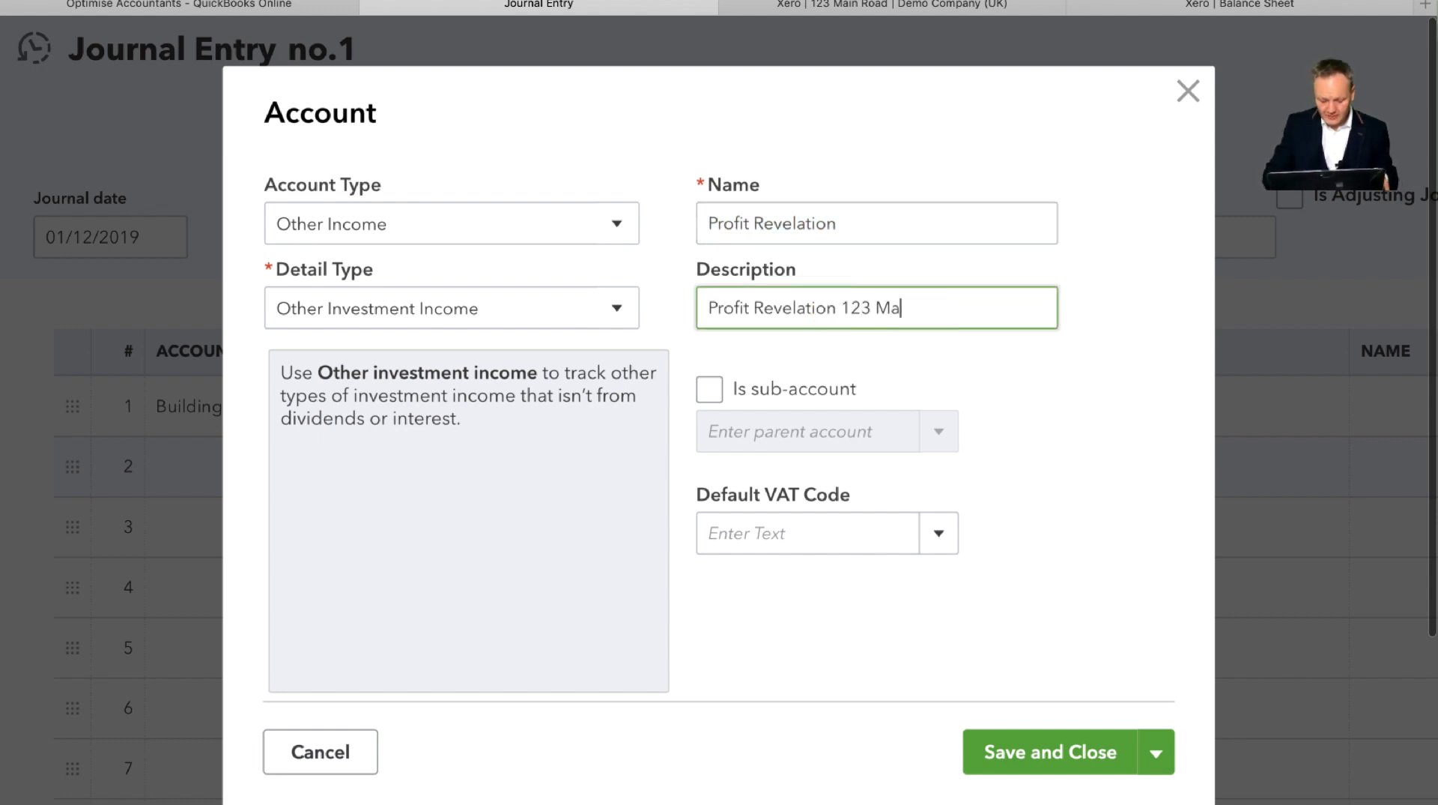
type("in Road")
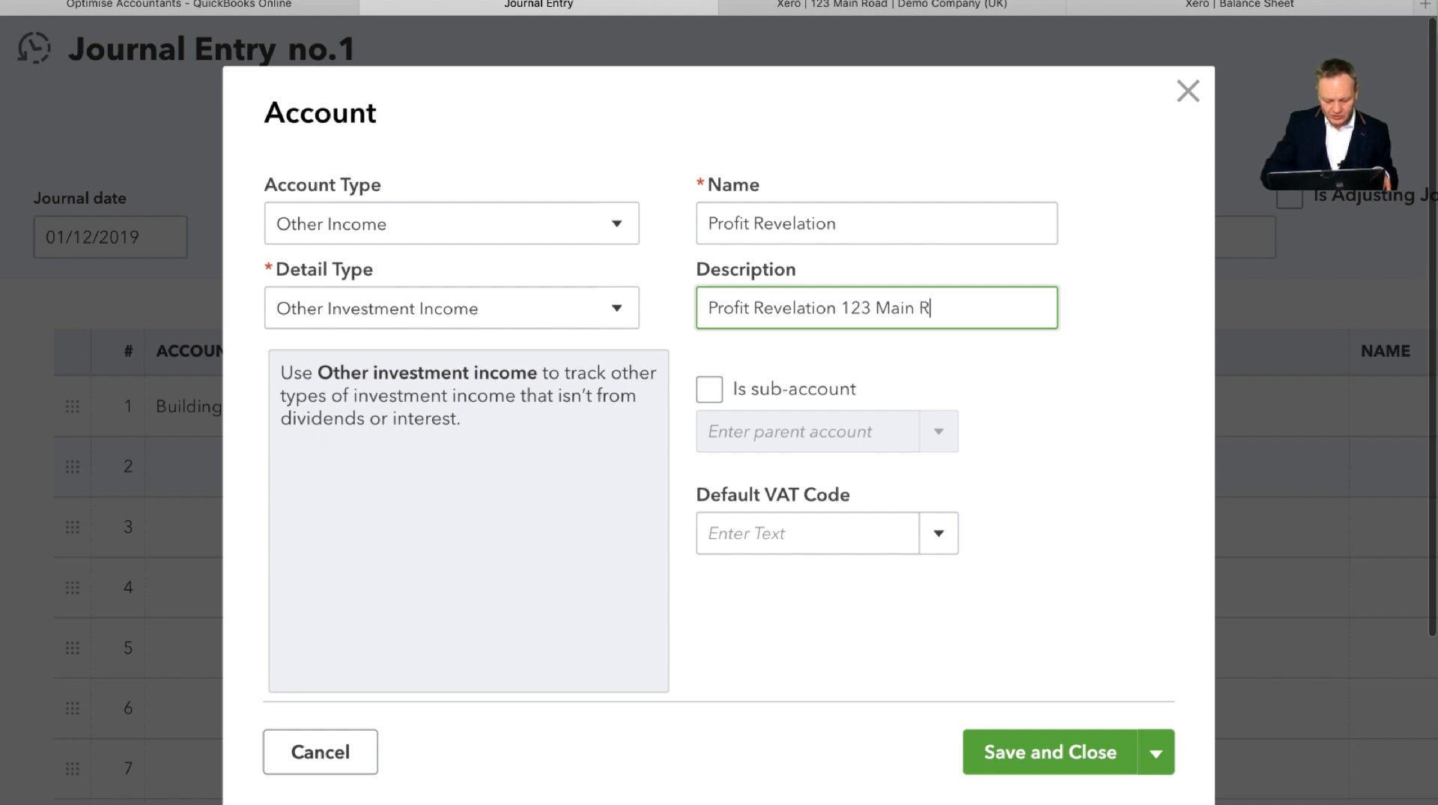
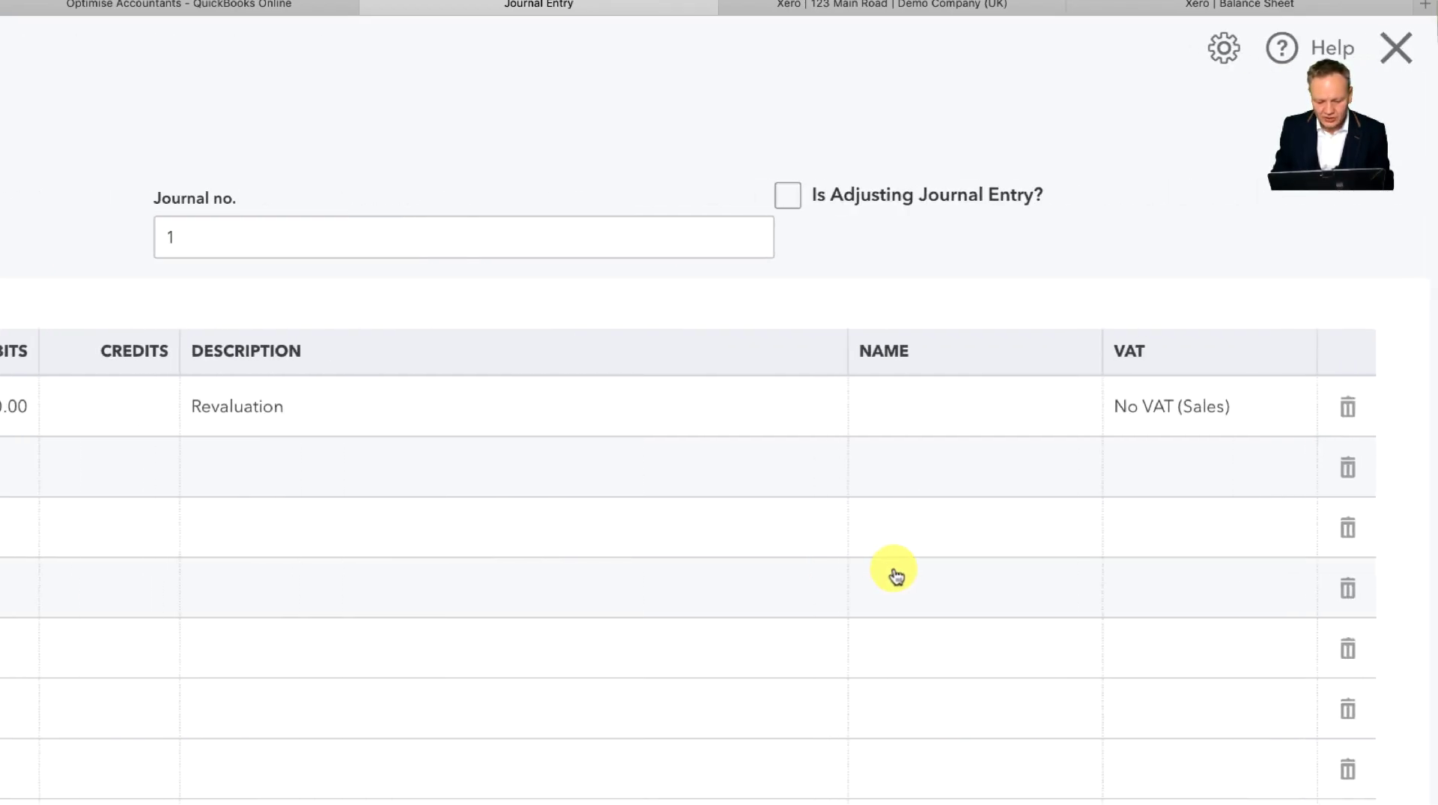
Step: Review the journal entry's lines and totals and compare them with the re-mortgage figures on the slide
scroll(896, 574, "left", 7)
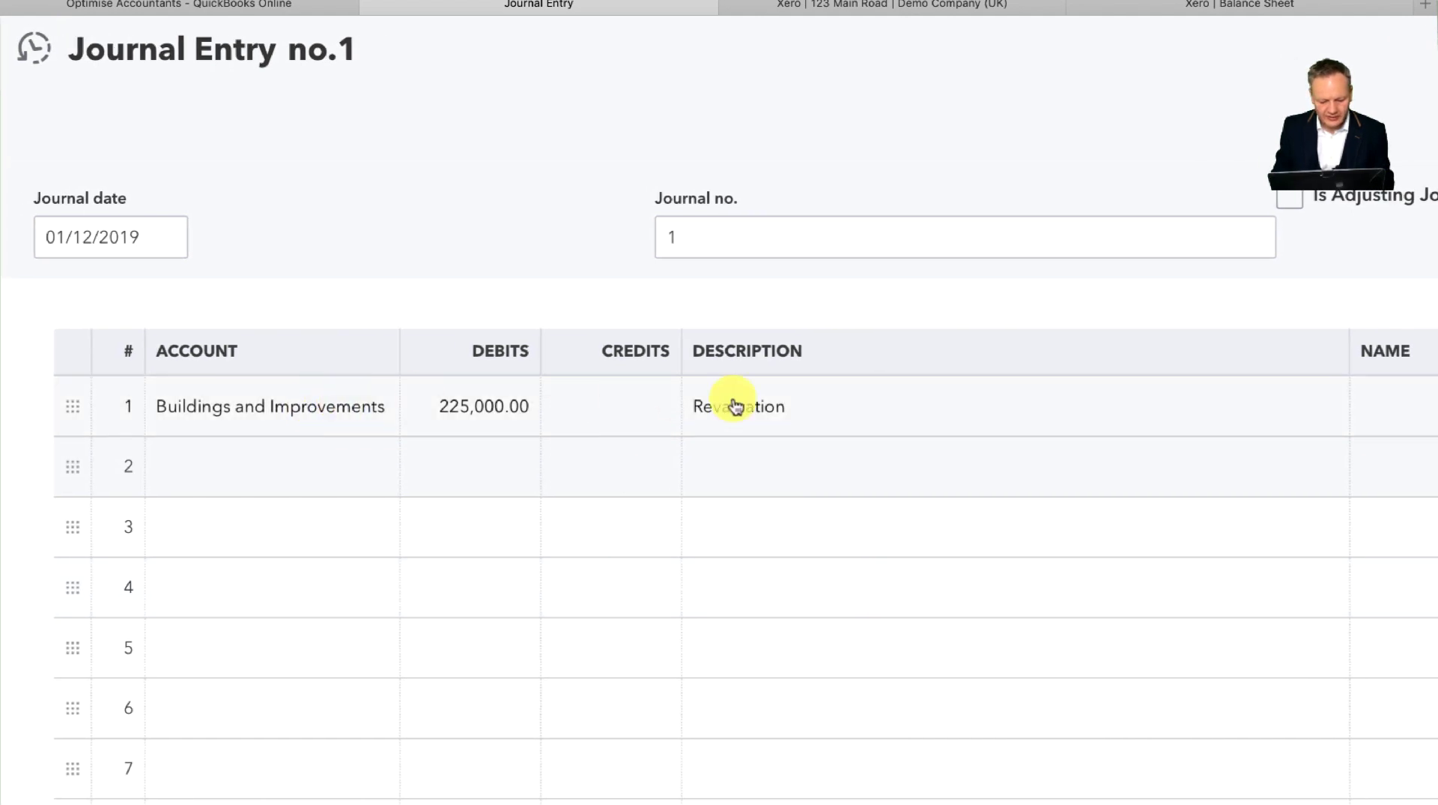
scroll(401, 519, "down", 5)
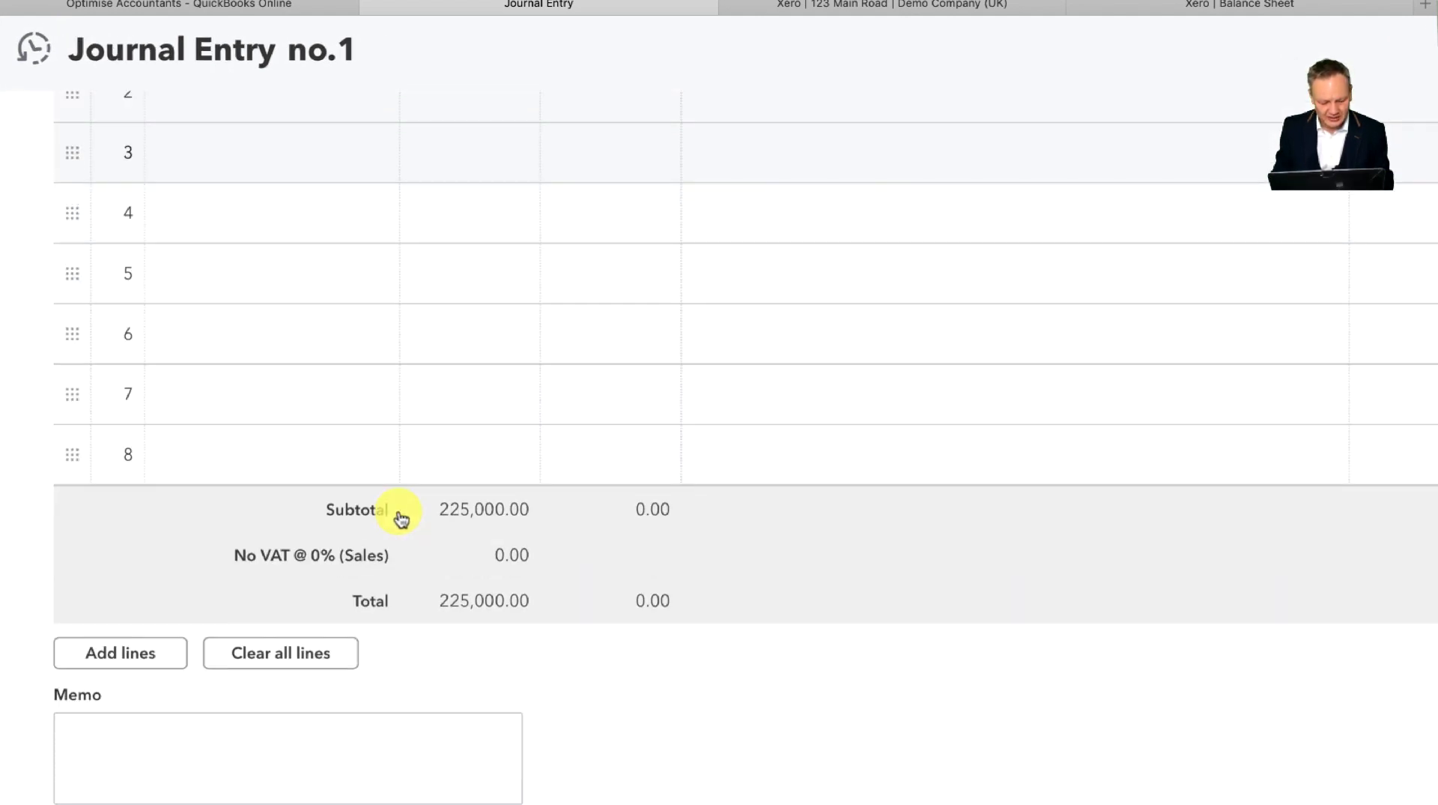
scroll(398, 515, "up", 5)
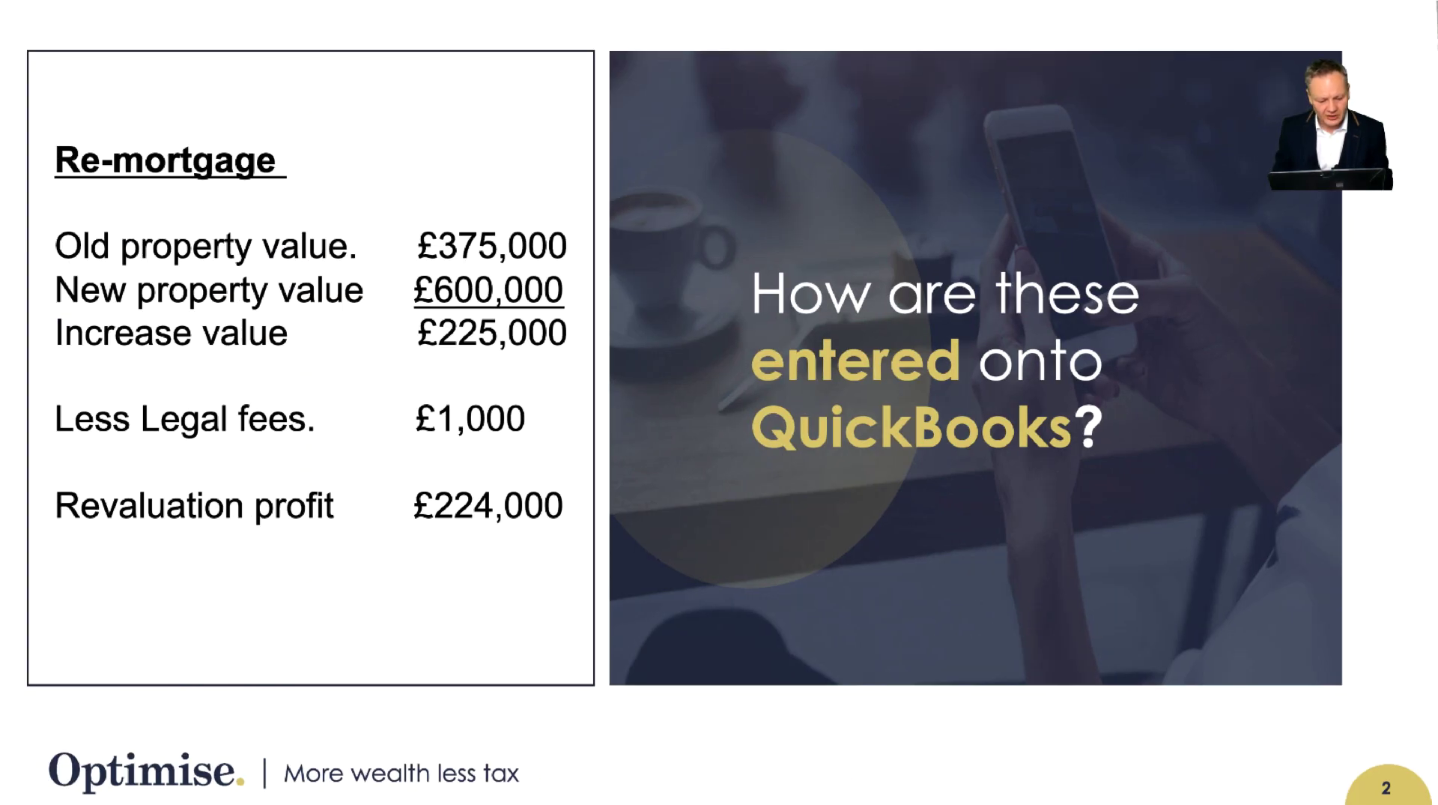
key("ctrl+Right")
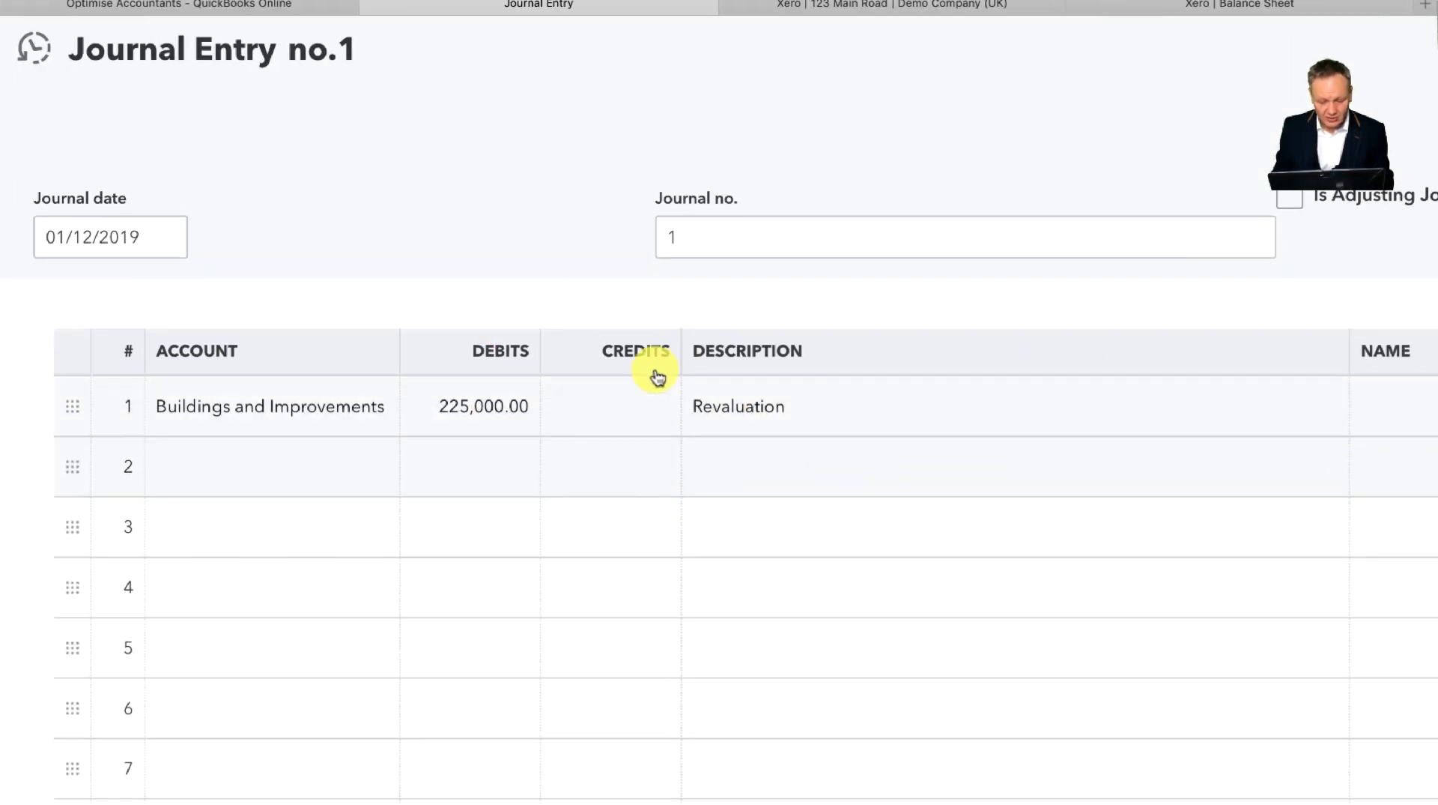
Step: Set the second journal line's account to the existing Profit Revelation account
left_click(329, 471)
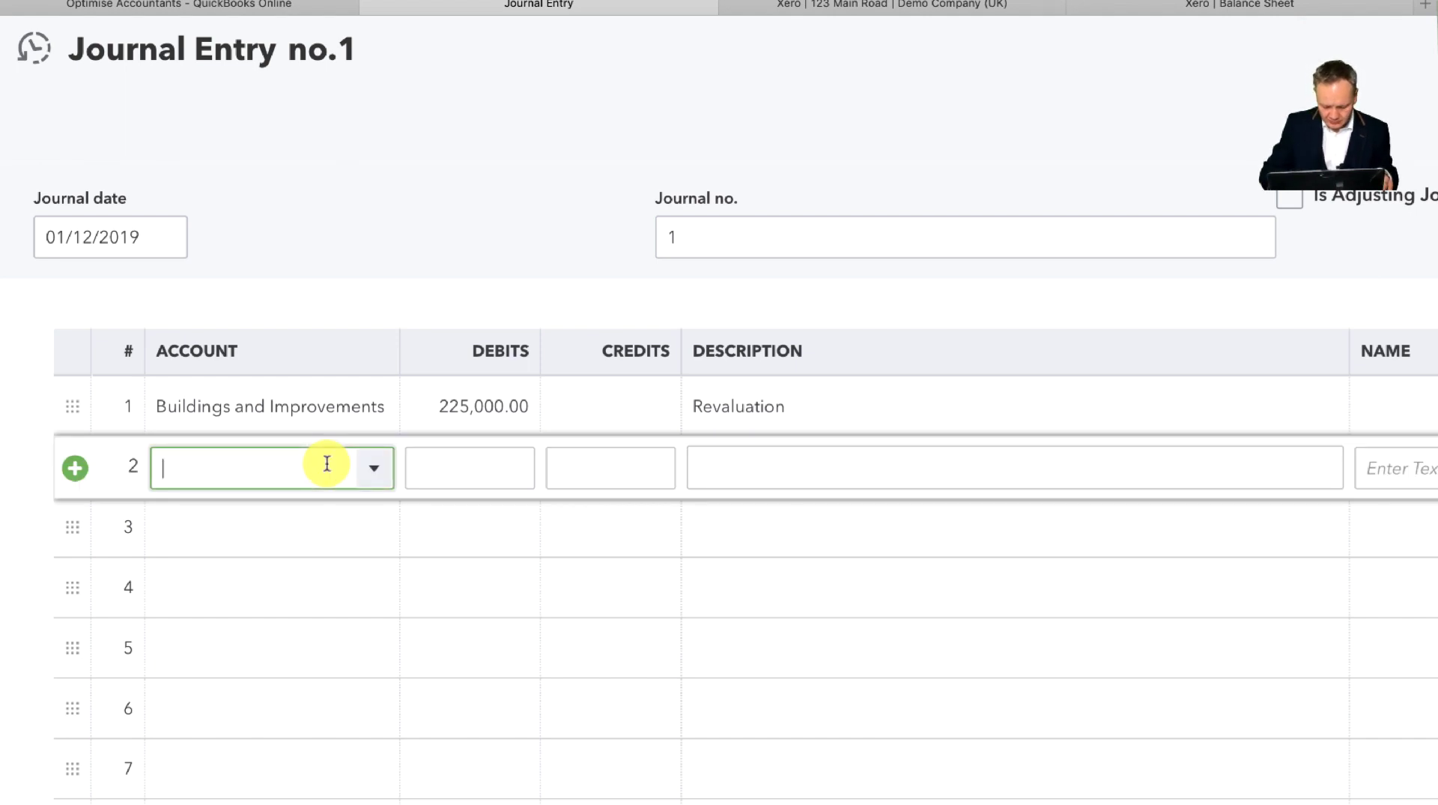
type("Pfrof")
key("BackSpace")
key("BackSpace")
key("BackSpace")
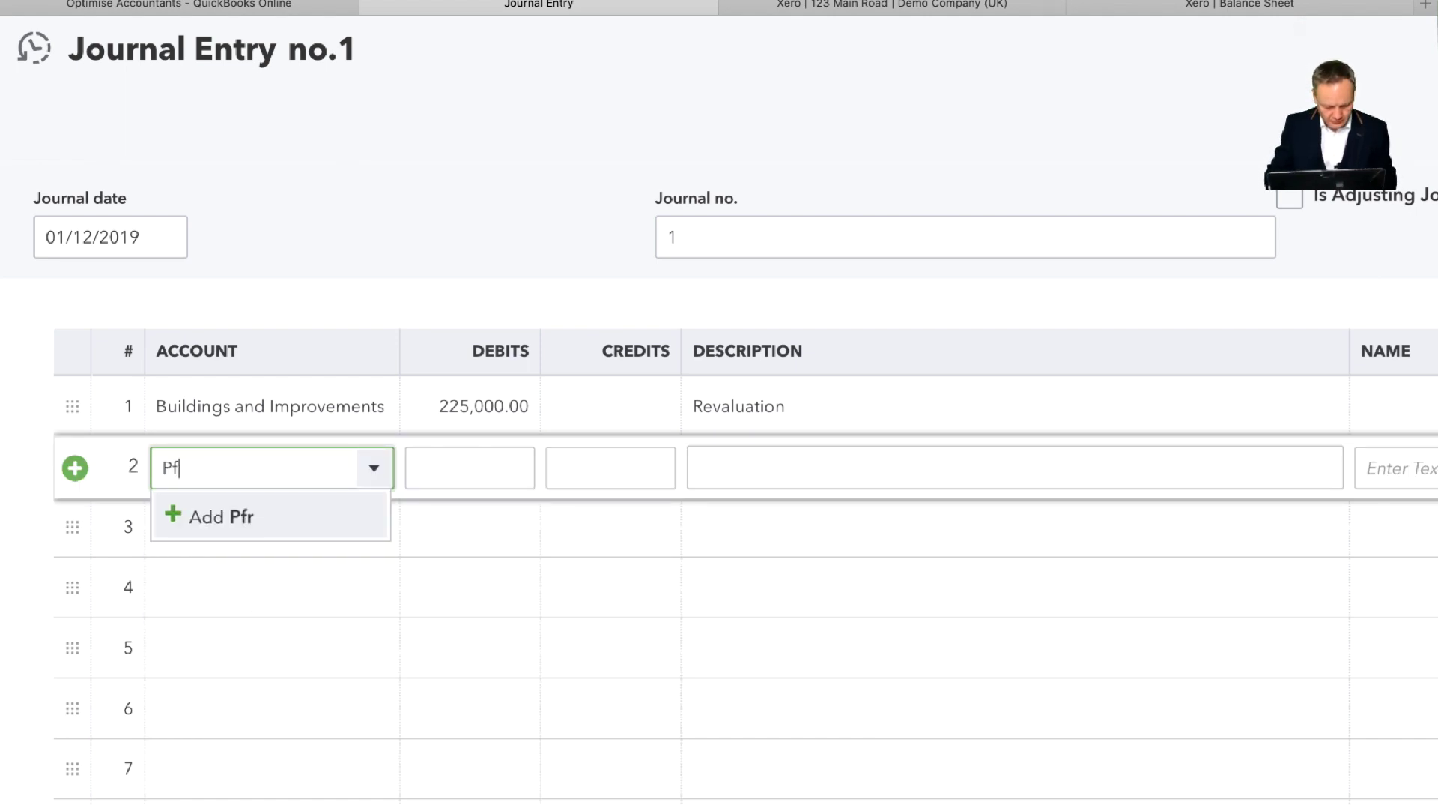
type("rofit Revelation")
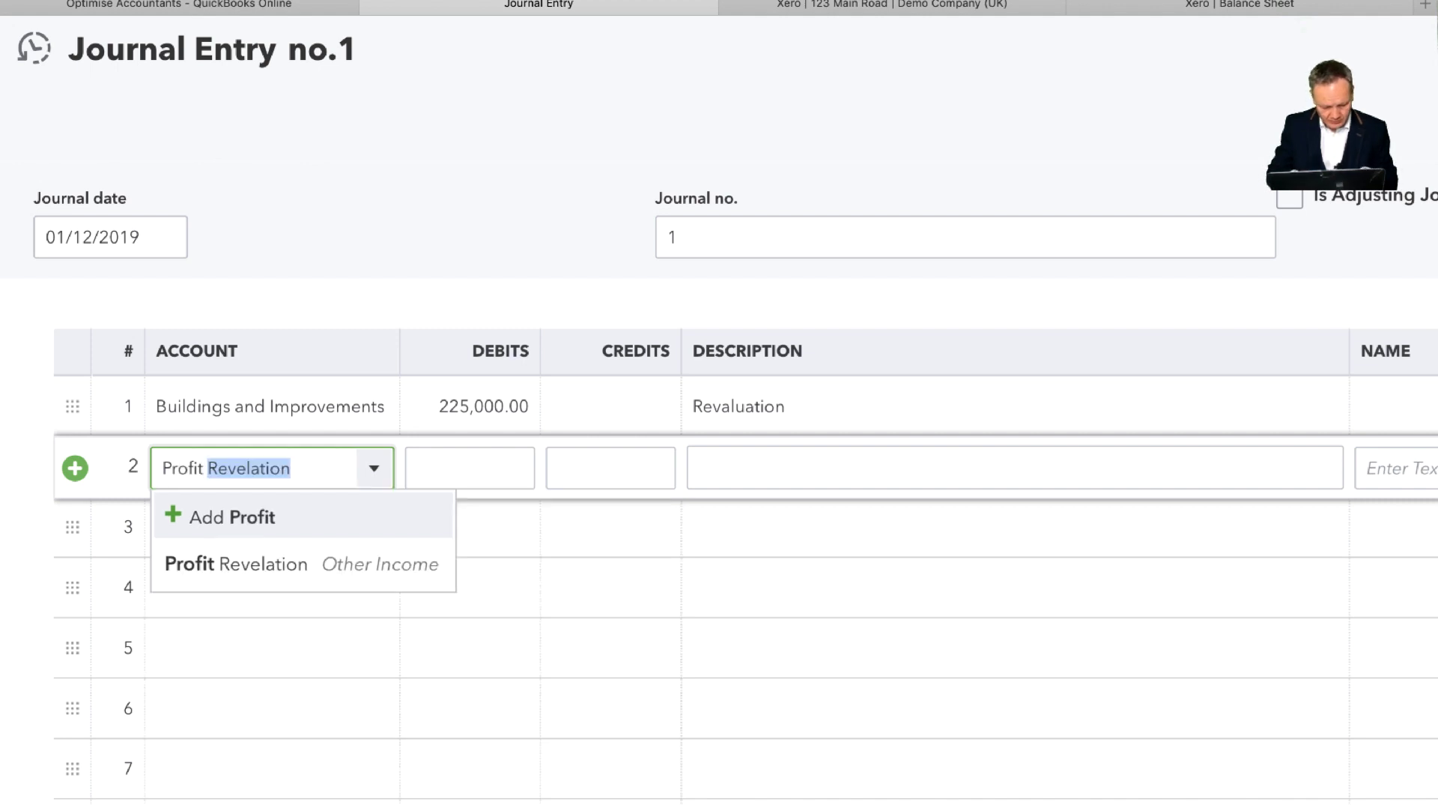
left_click(313, 573)
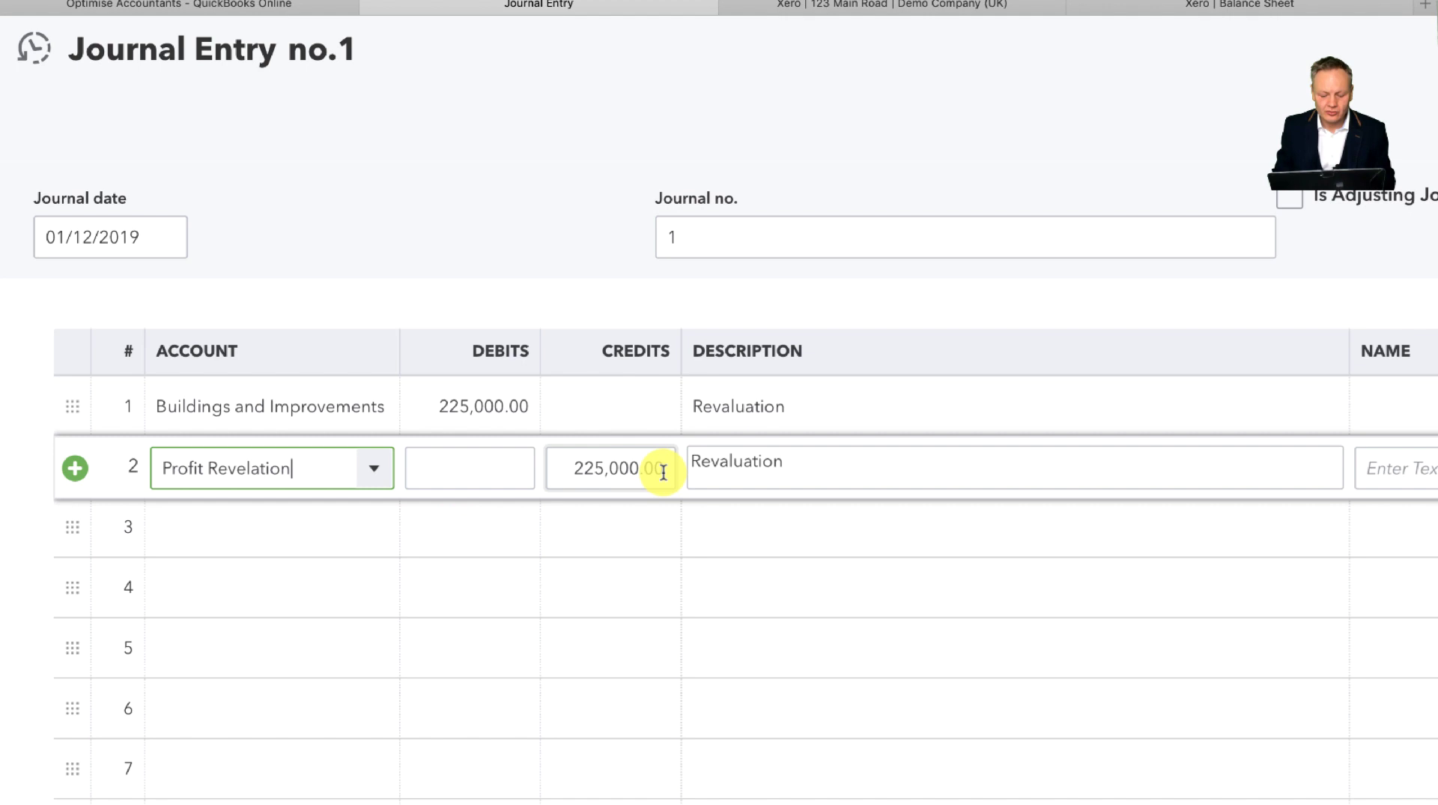
Step: Set the VAT code of the Profit Revelation line to No VAT (Sales)
scroll(882, 589, "right", 7)
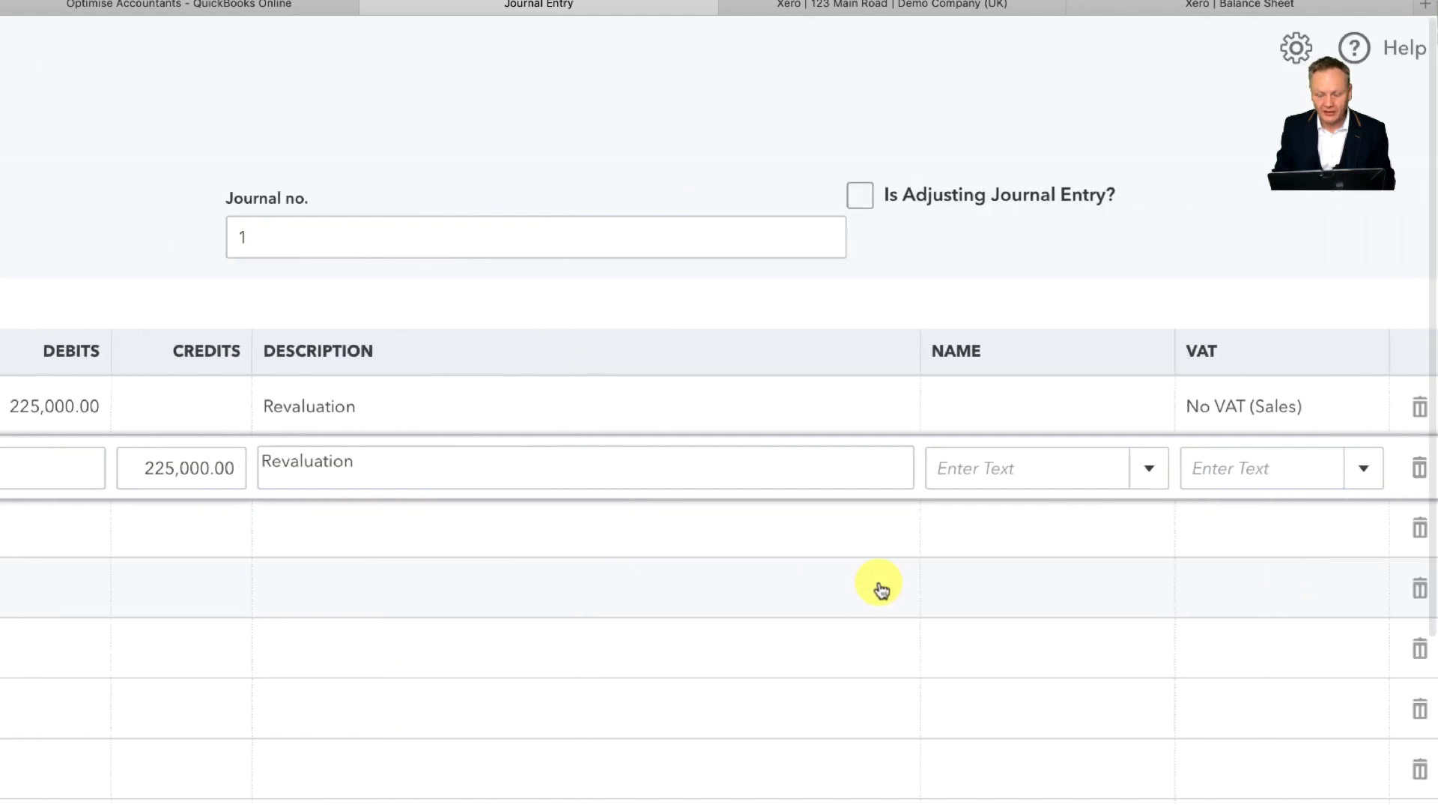
left_click(1197, 468)
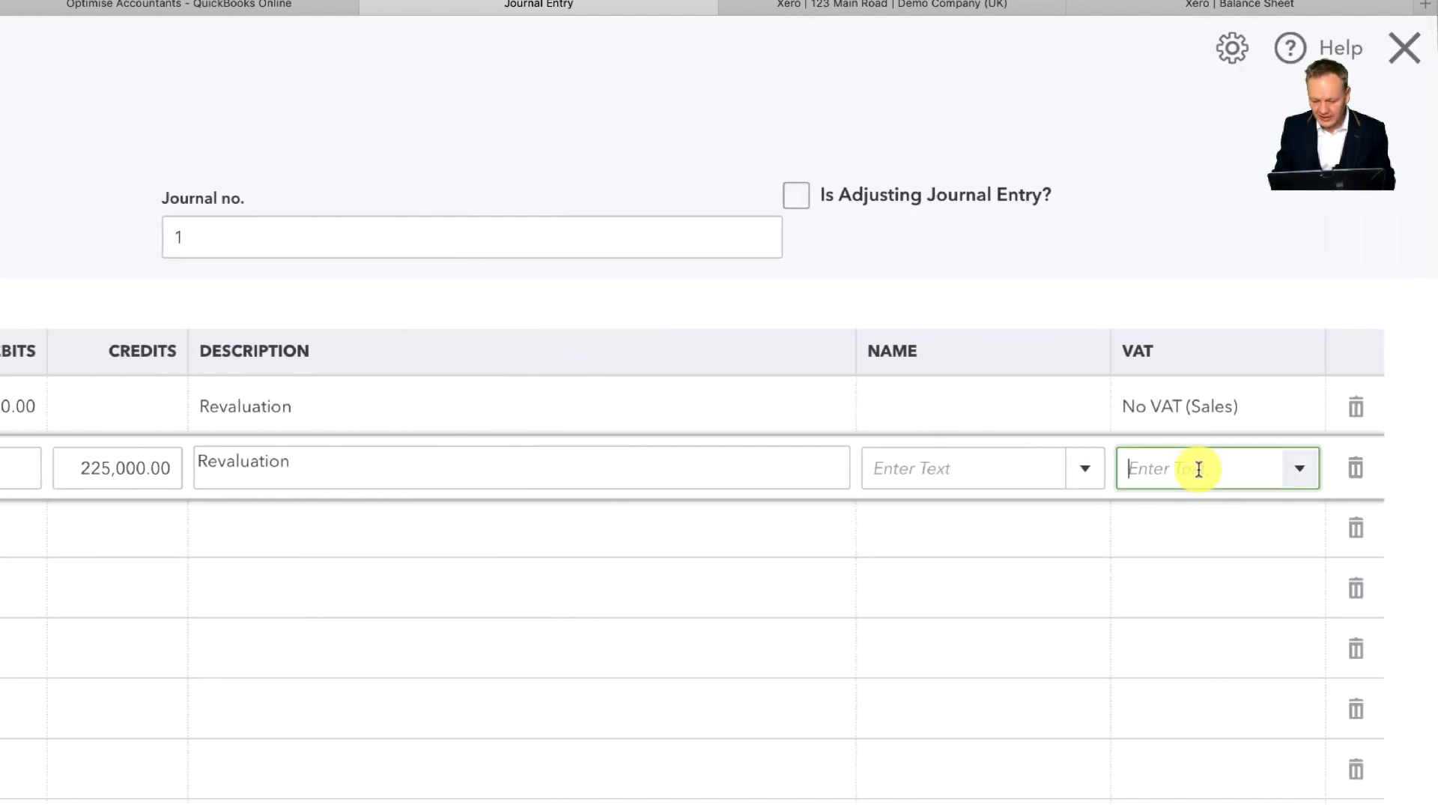
type("No VAT (Sales")
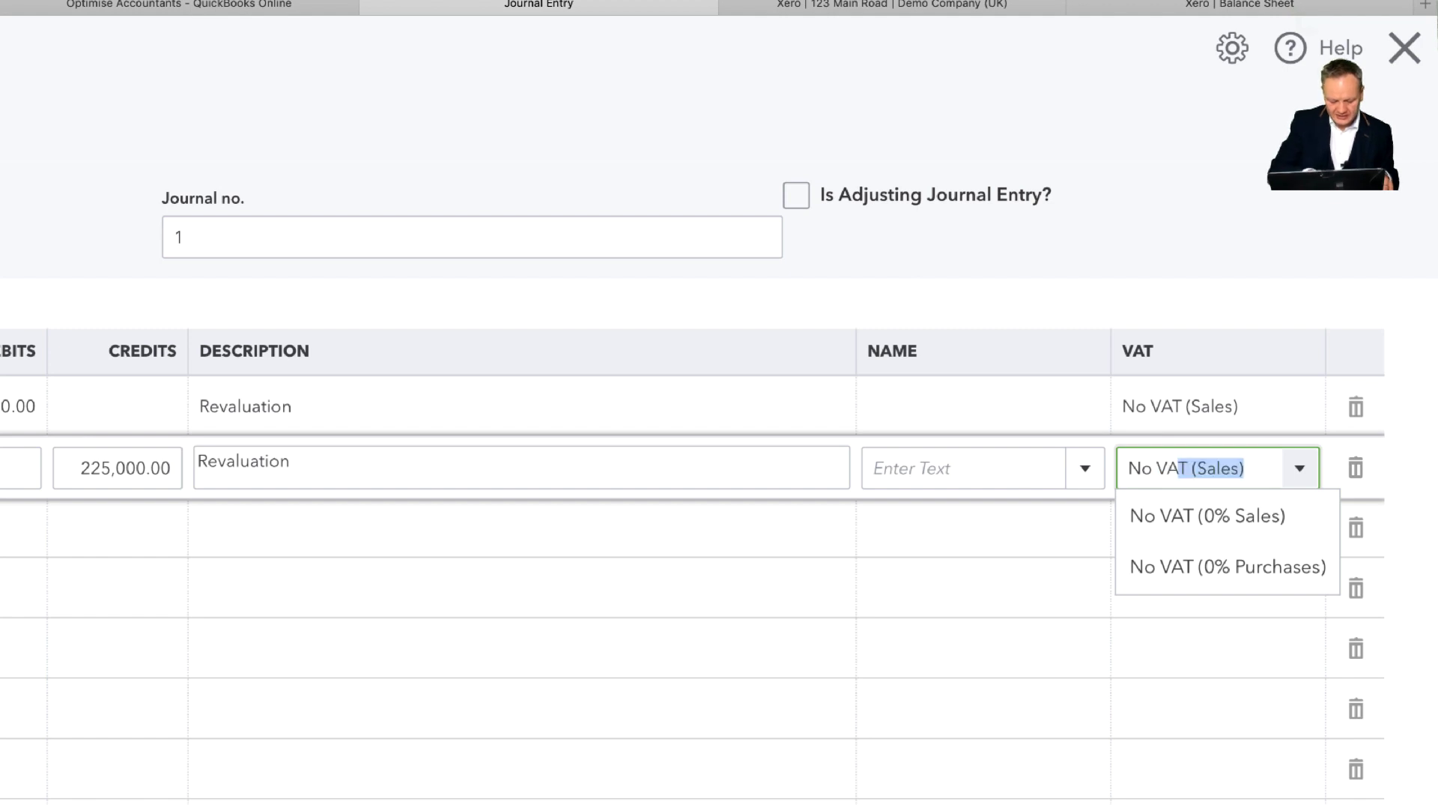
left_click(1211, 522)
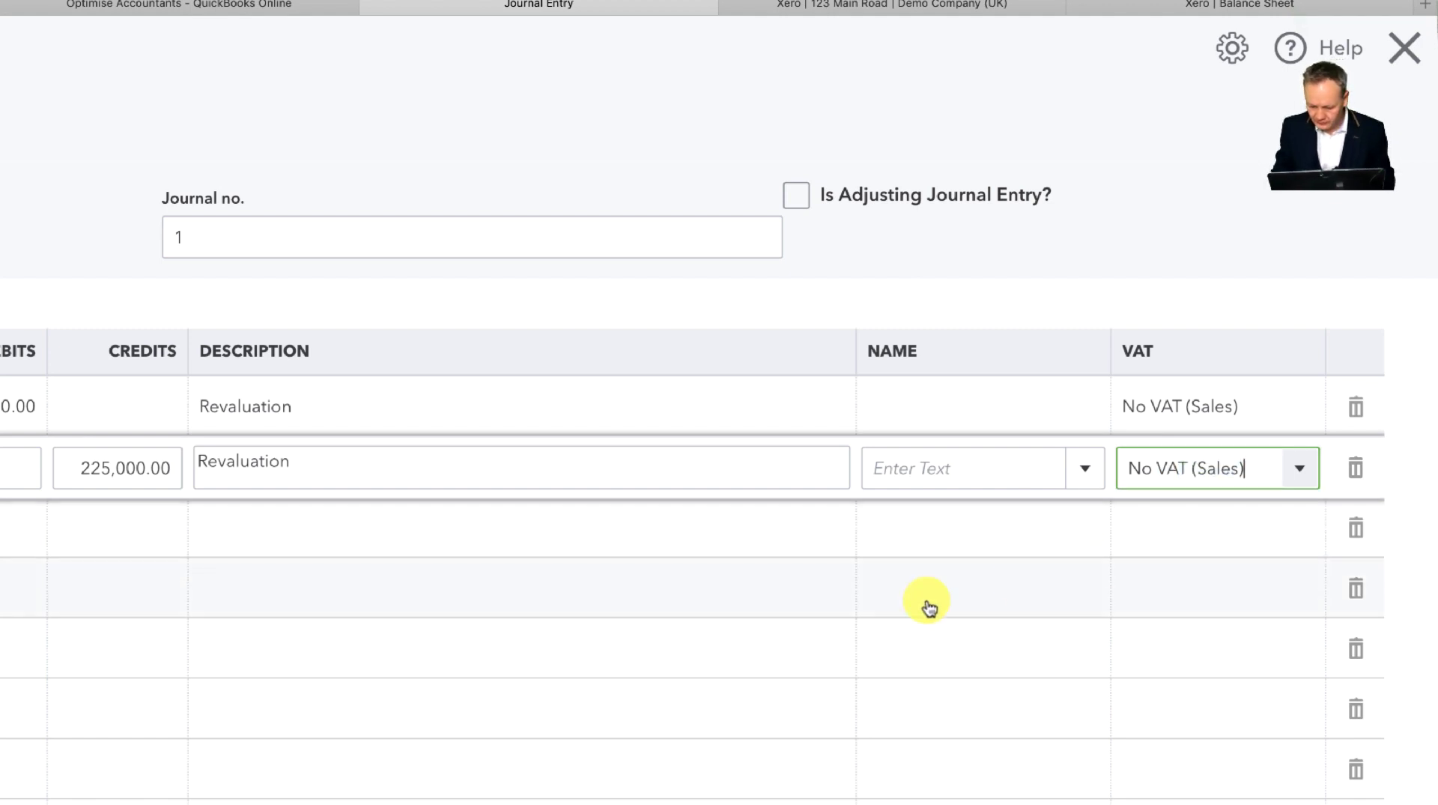
Step: Check the journal entry's two lines, VAT codes and debit and credit totals
scroll(855, 647, "left", 5)
scroll(855, 647, "down", 5)
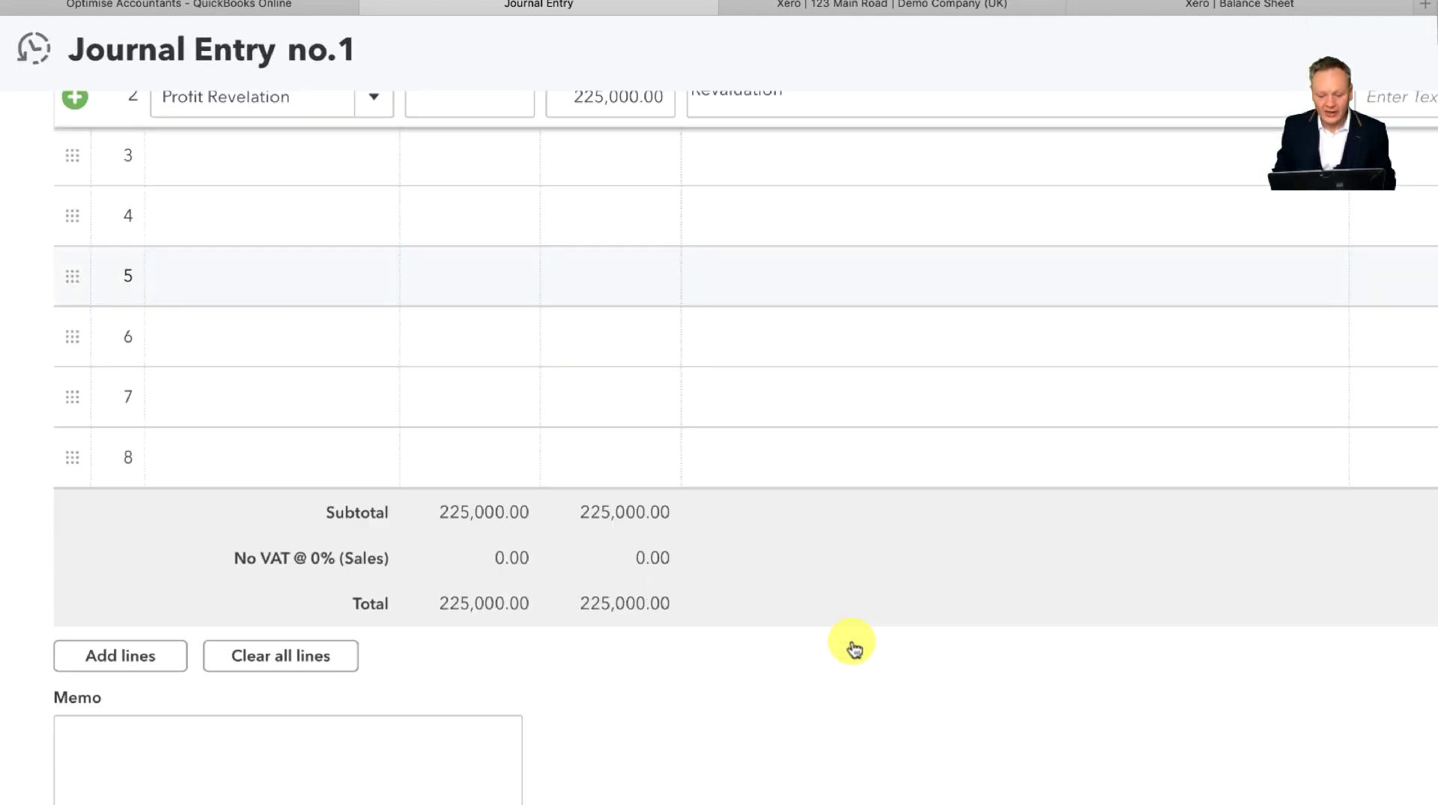
scroll(855, 646, "right", 5)
scroll(855, 647, "left", 5)
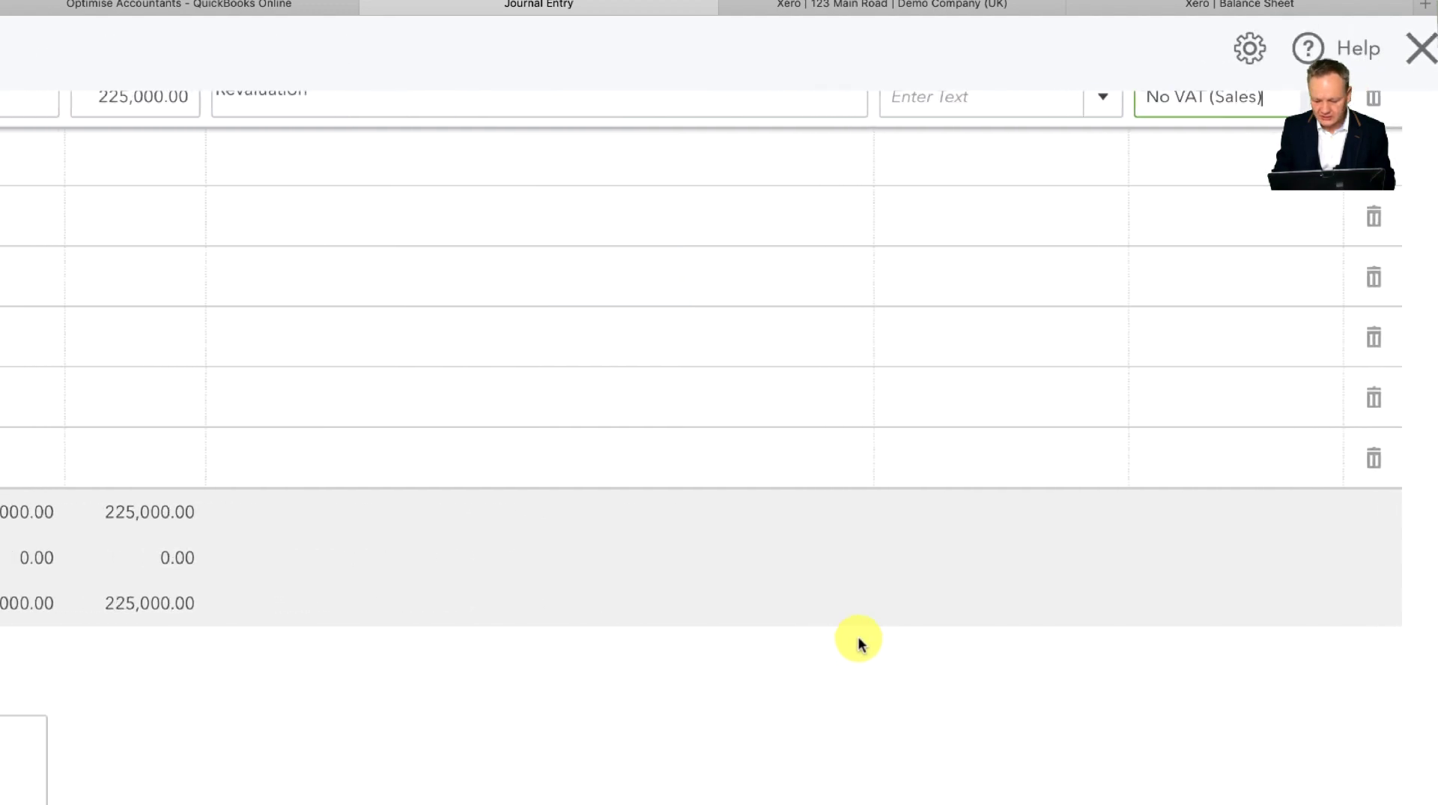
scroll(719, 558, "up", 5)
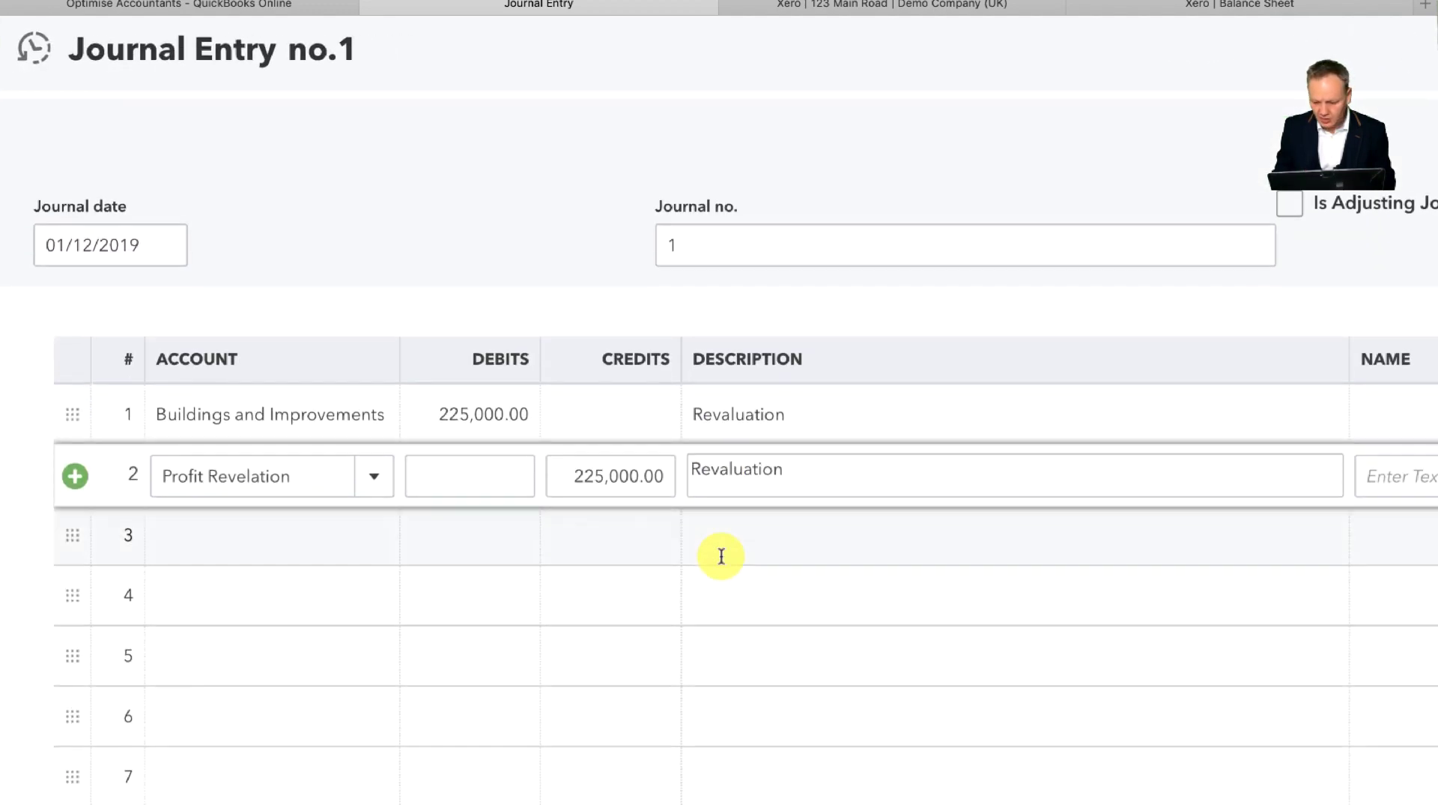
scroll(719, 555, "right", 6)
scroll(1029, 424, "down", 10)
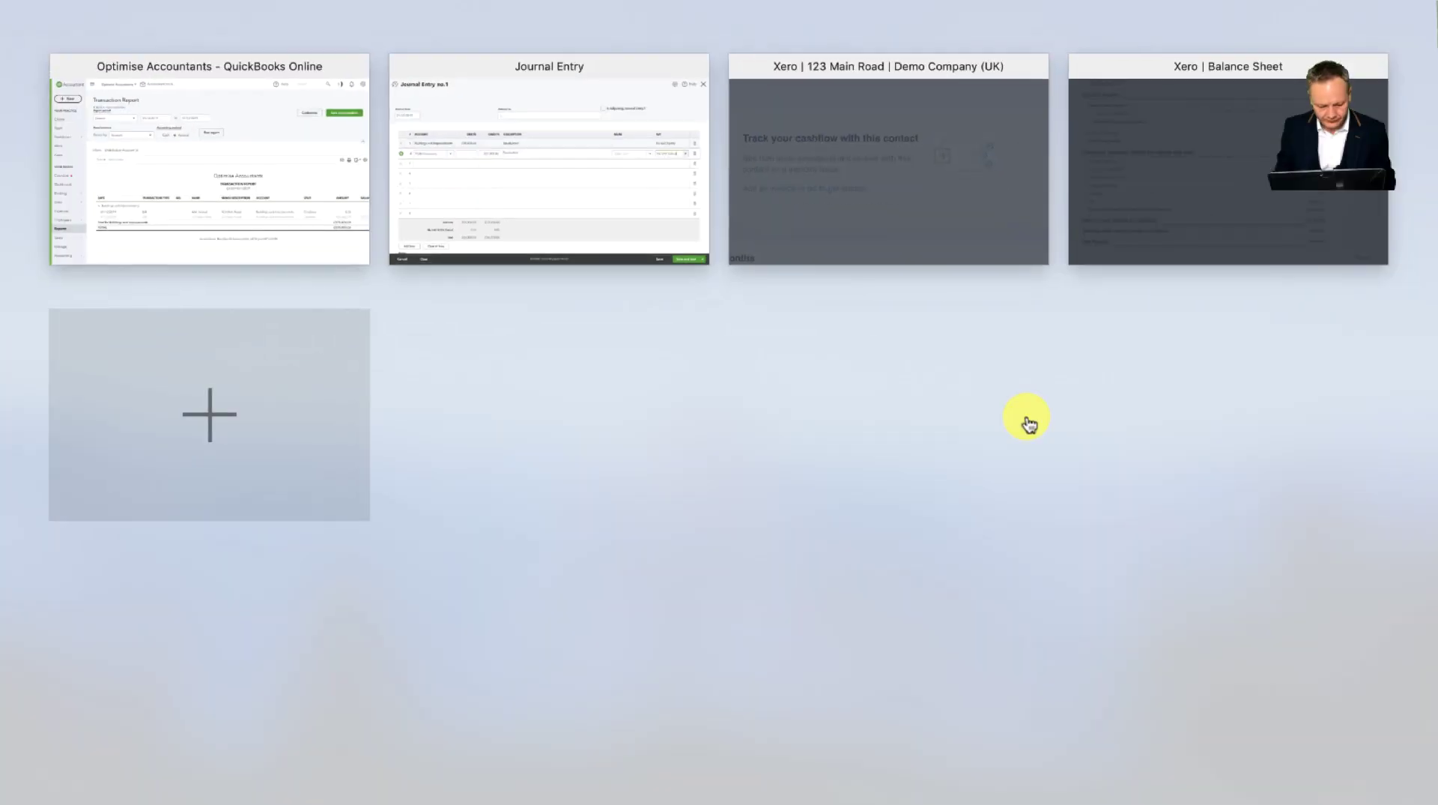
left_click(500, 204)
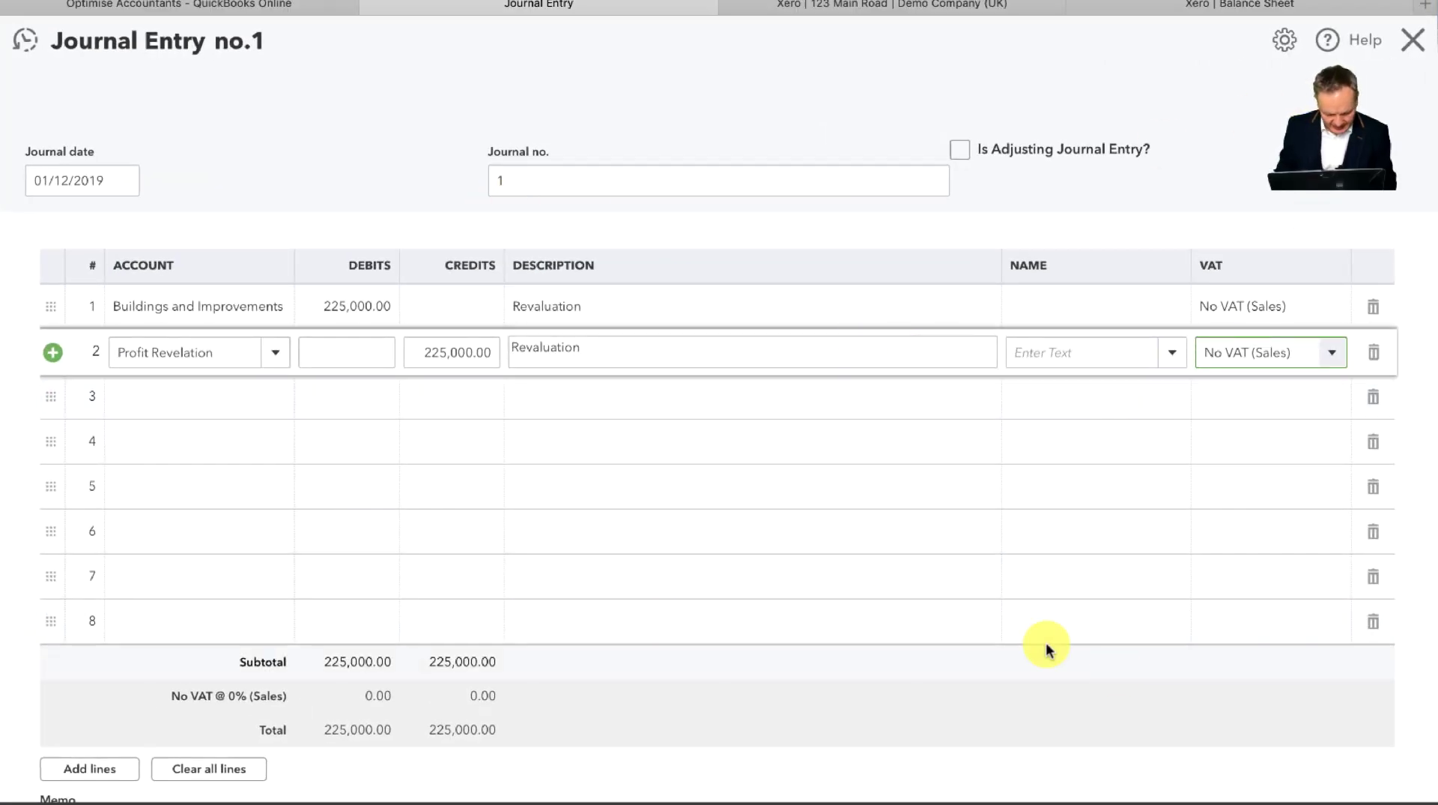
scroll(995, 516, "up", 10)
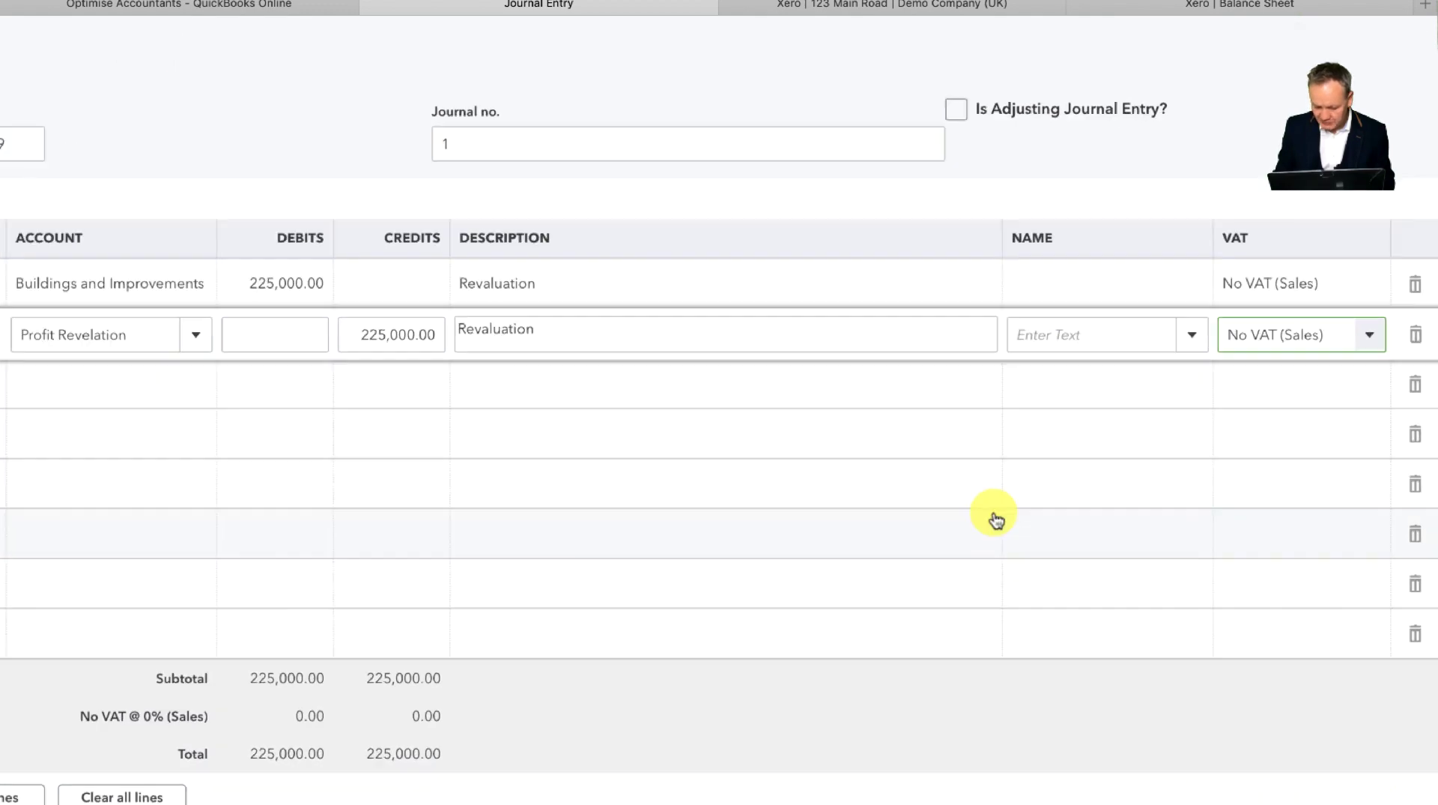
scroll(996, 519, "down", 10)
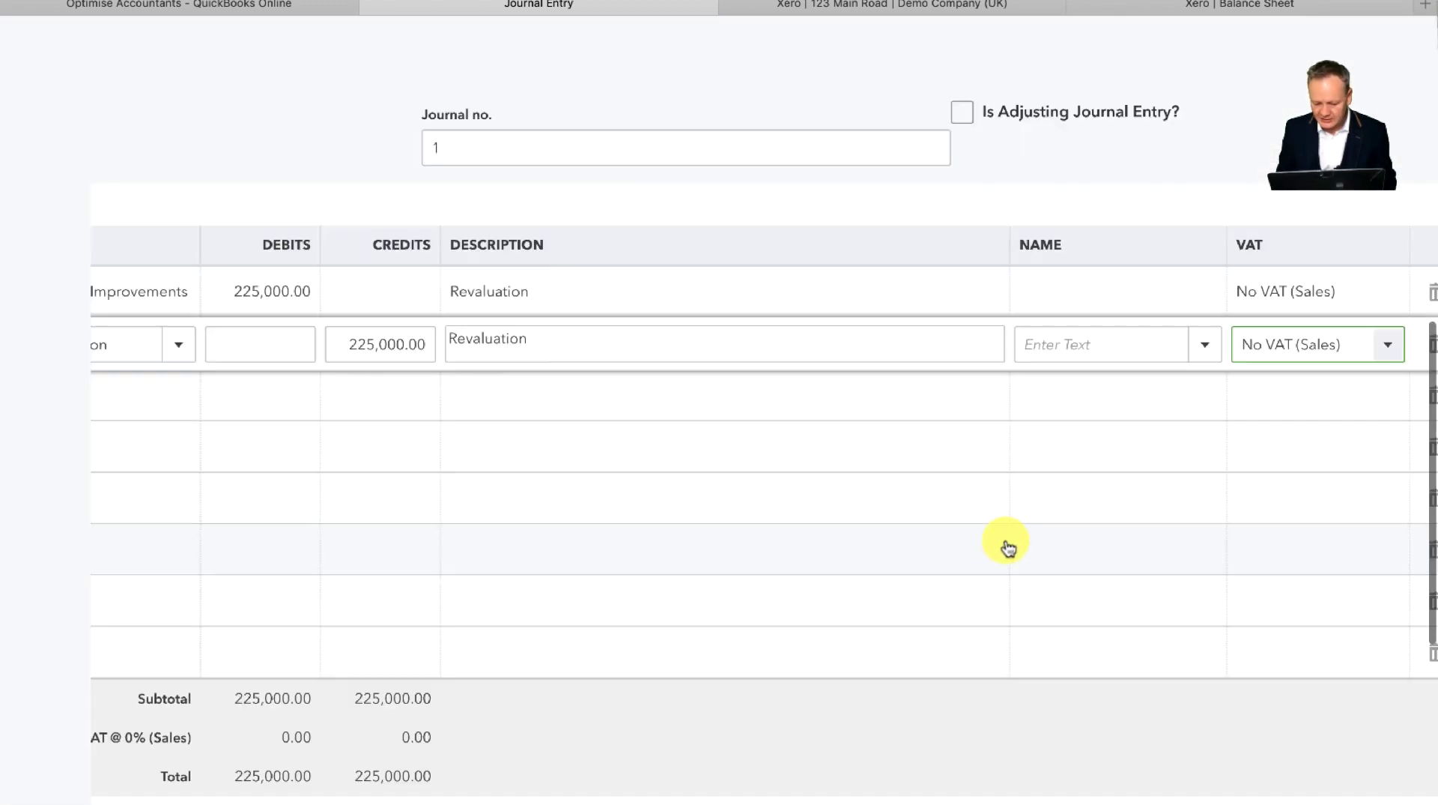
key("super+shift+backslash")
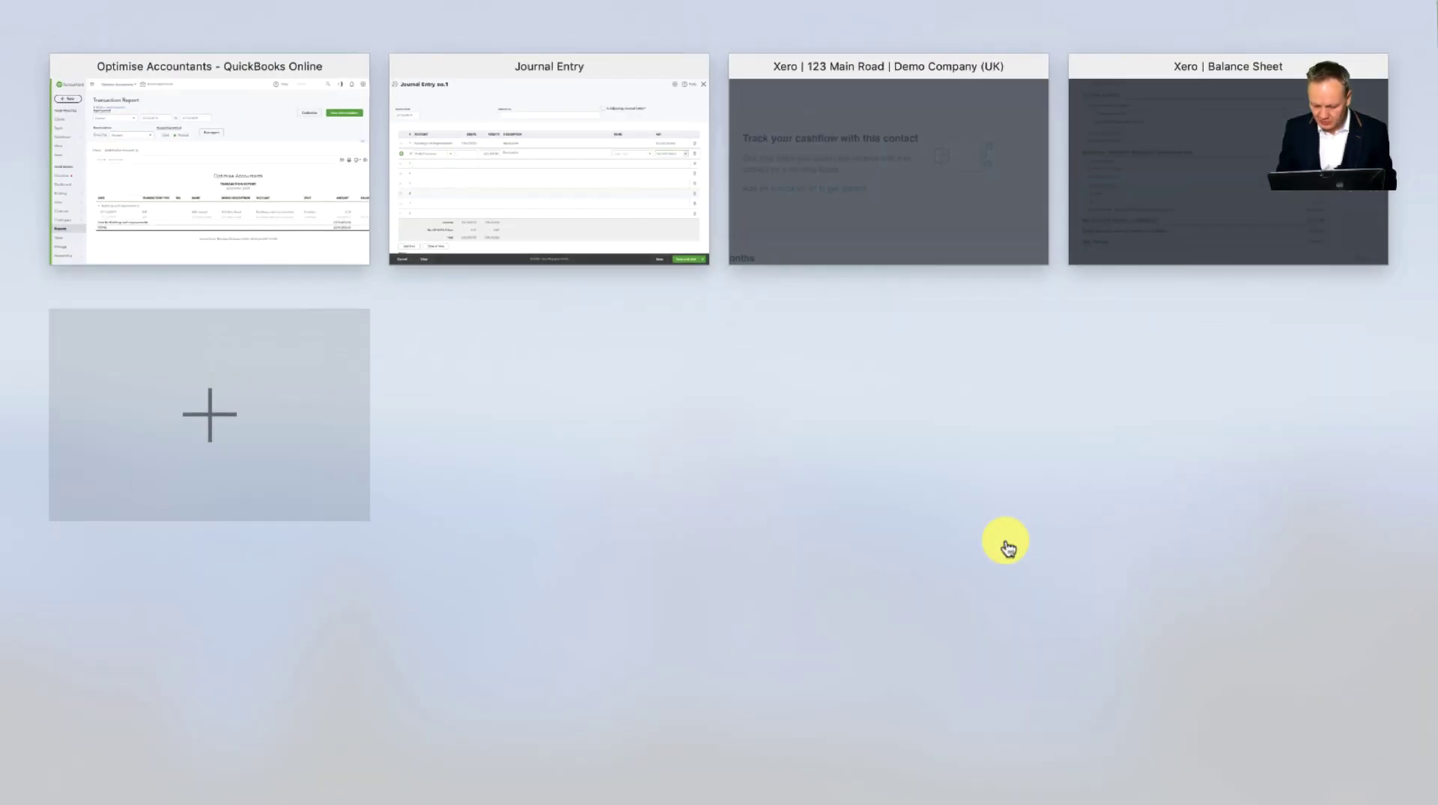
left_click(587, 187)
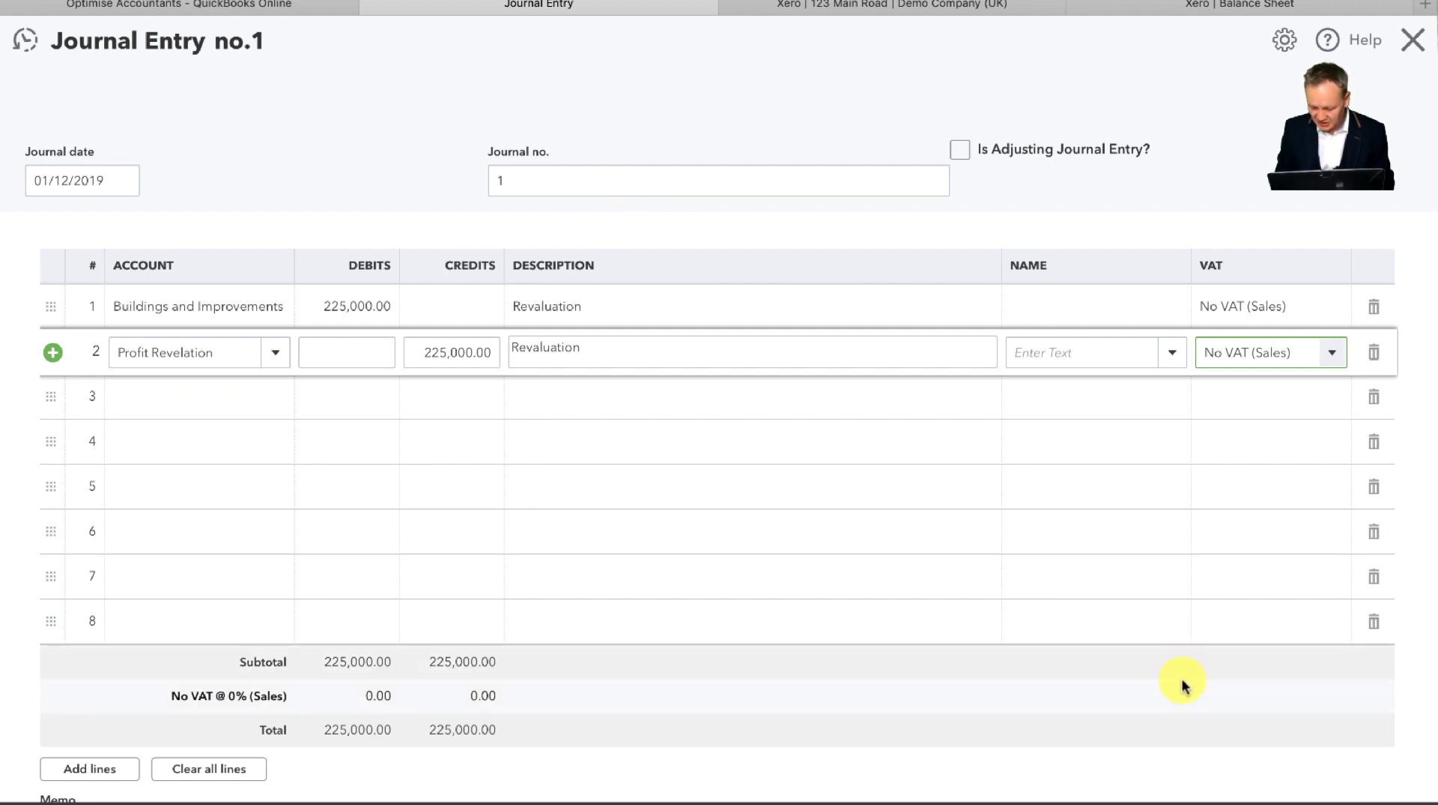
Step: Save the revaluation journal entry and close it
left_click(1210, 802)
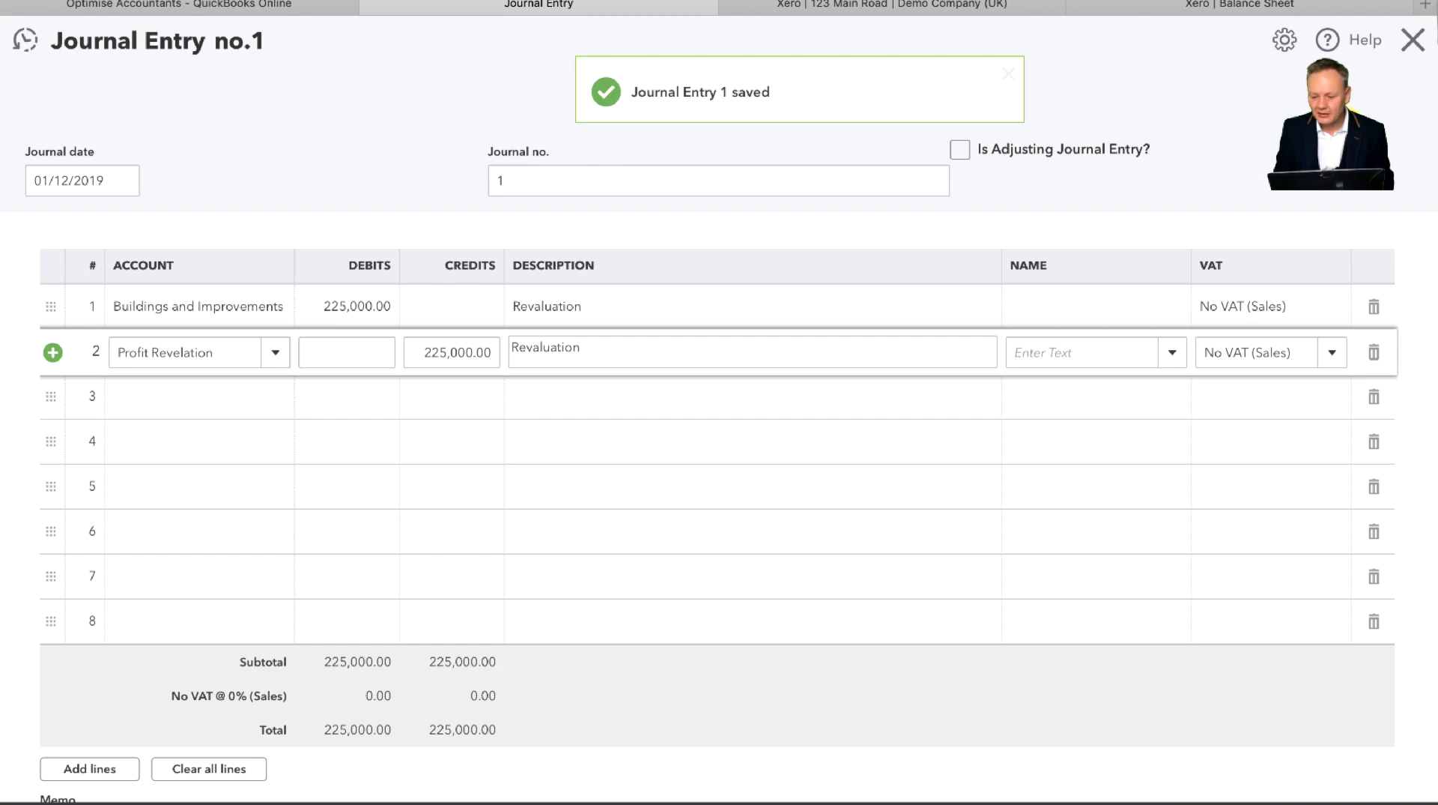
left_click(1416, 44)
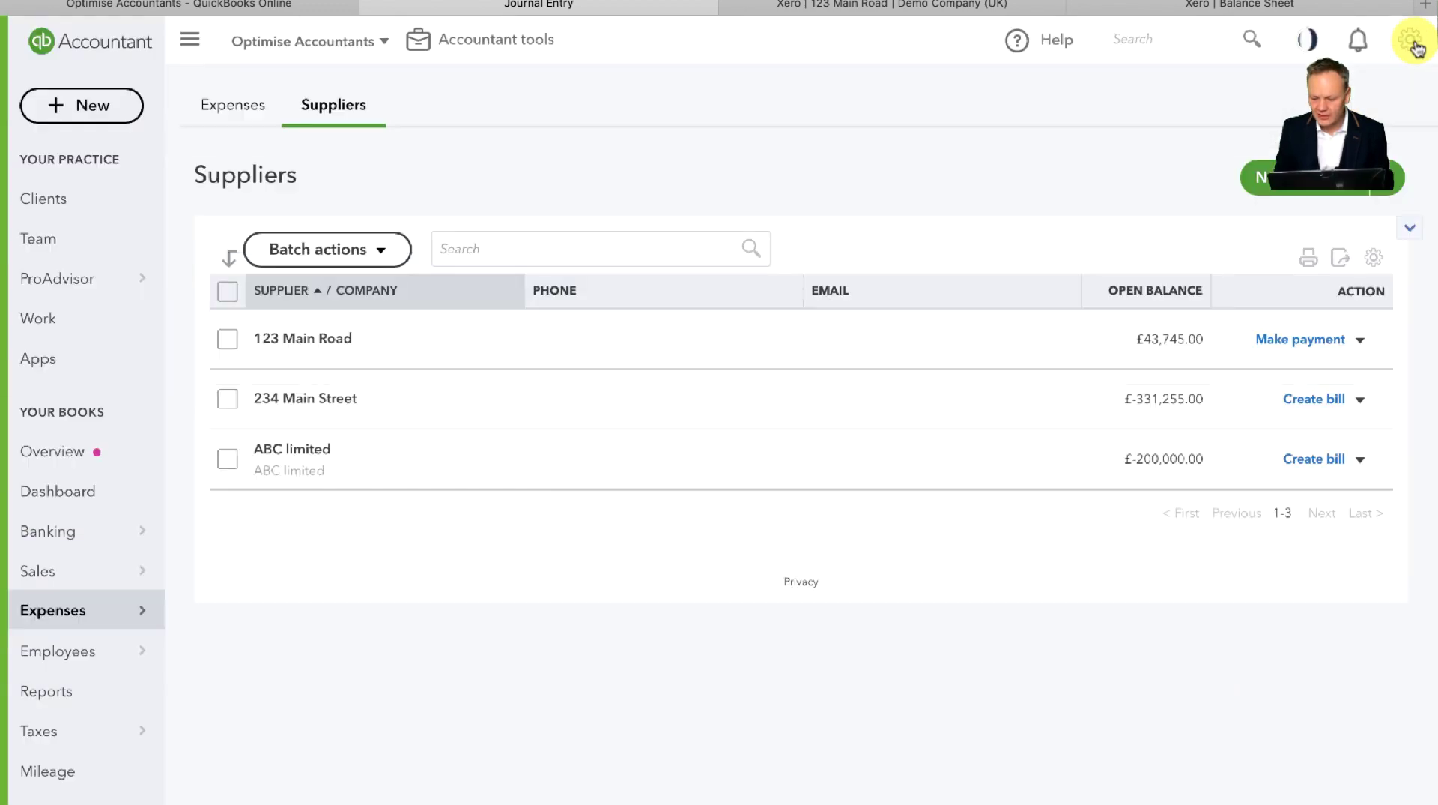
Step: Run the Balance Sheet report from the favourite reports and look through it
left_click(75, 687)
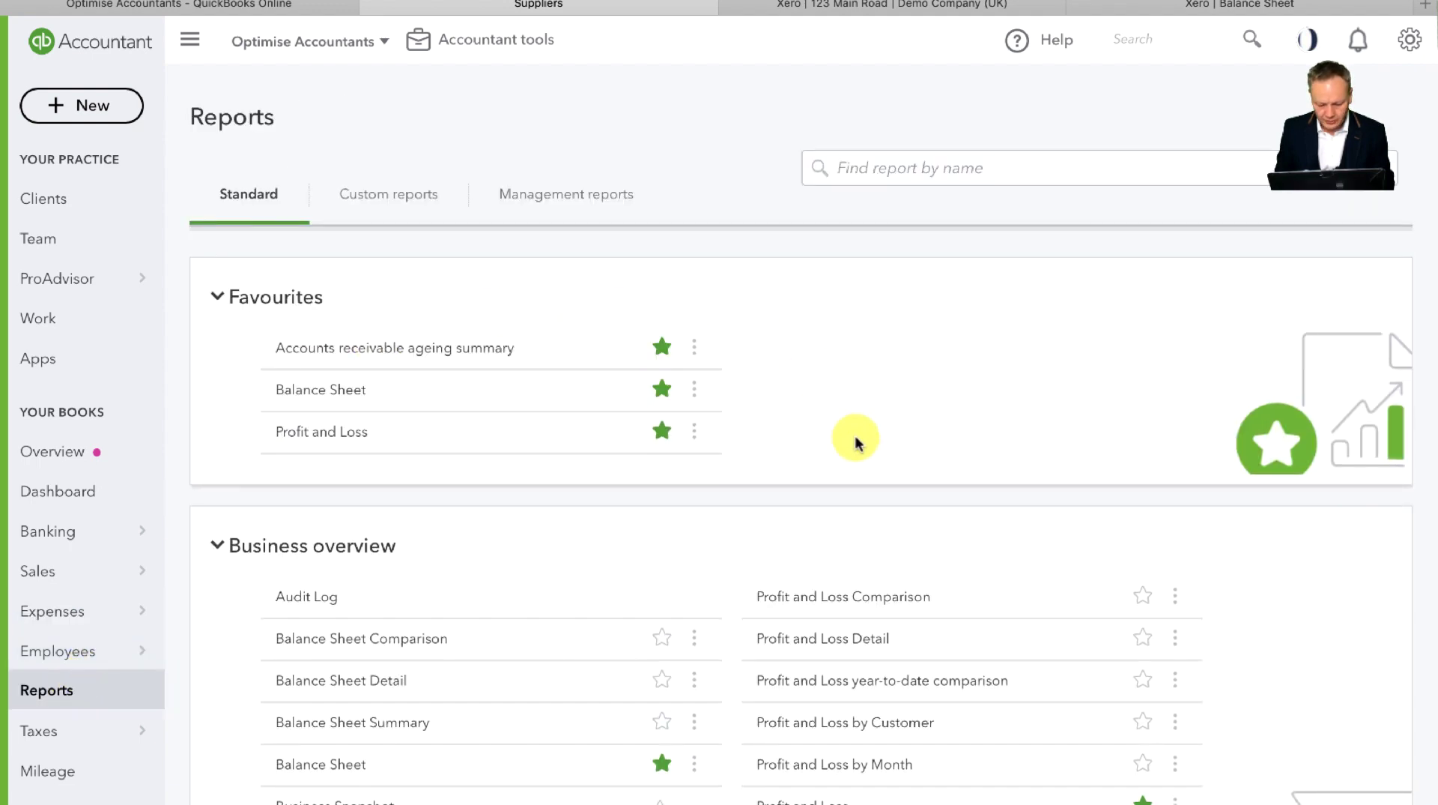
left_click(321, 391)
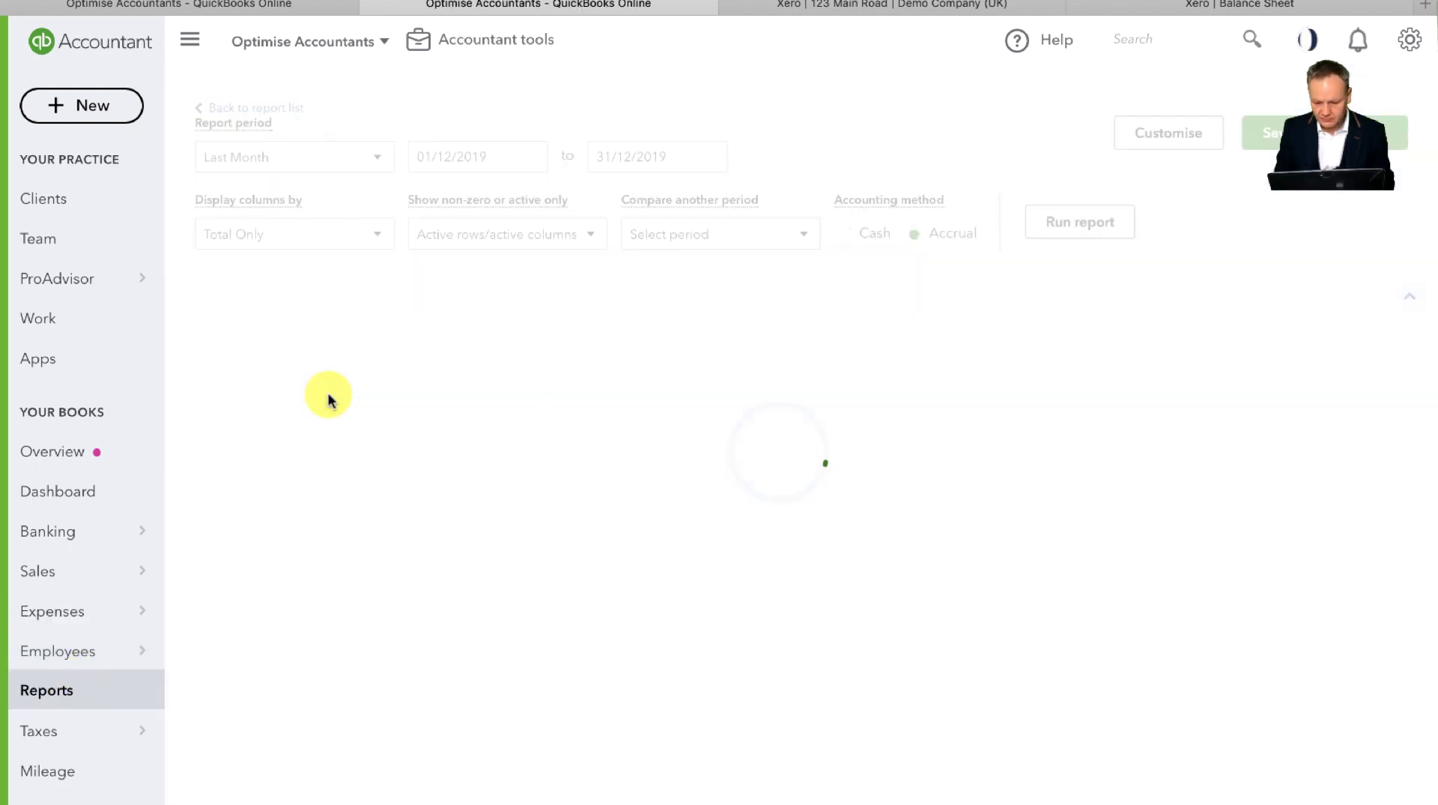
scroll(873, 436, "down", 1)
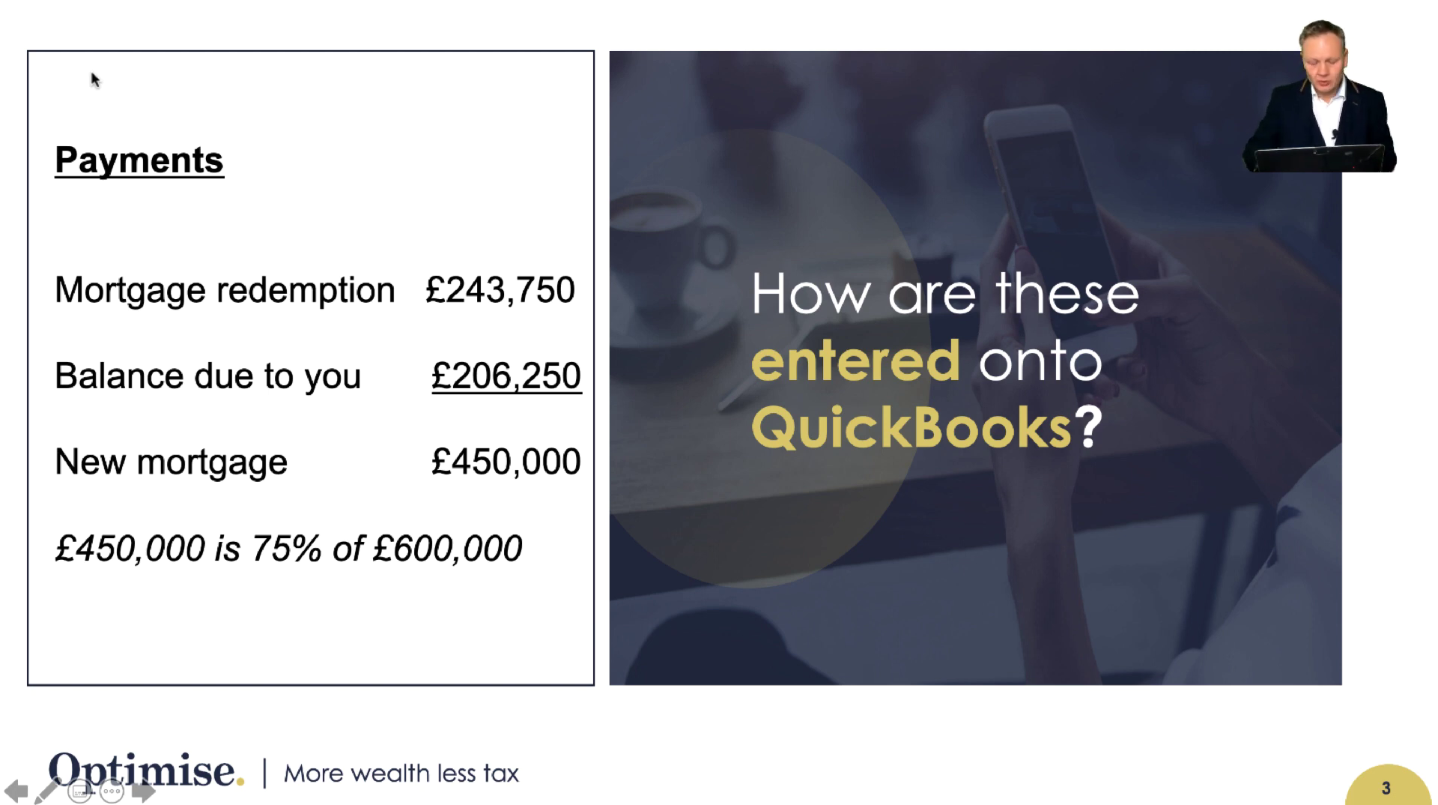
Step: Switch from the payments slide back to QuickBooks in the browser and start a new bank transfer
key("super+Tab")
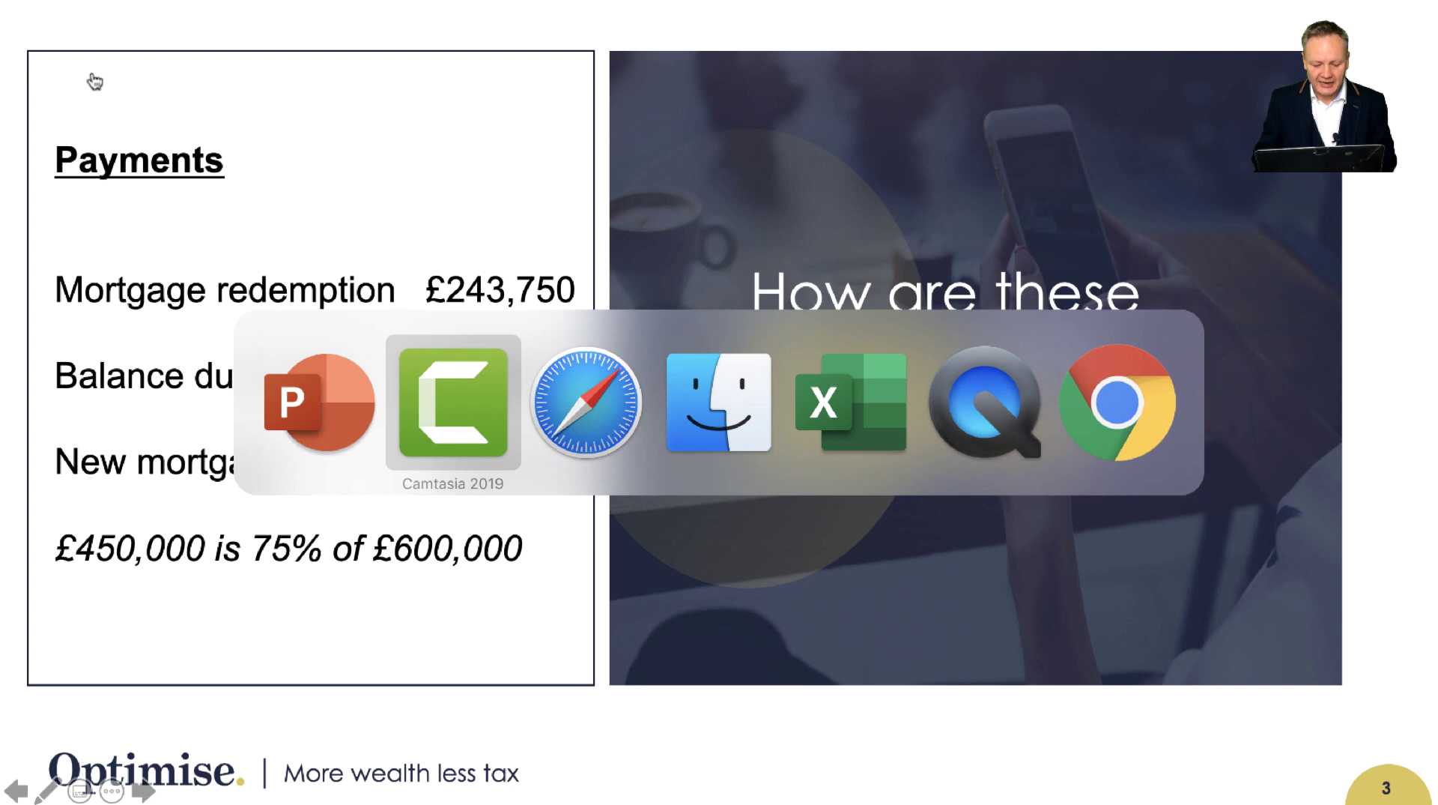
key("super+Tab")
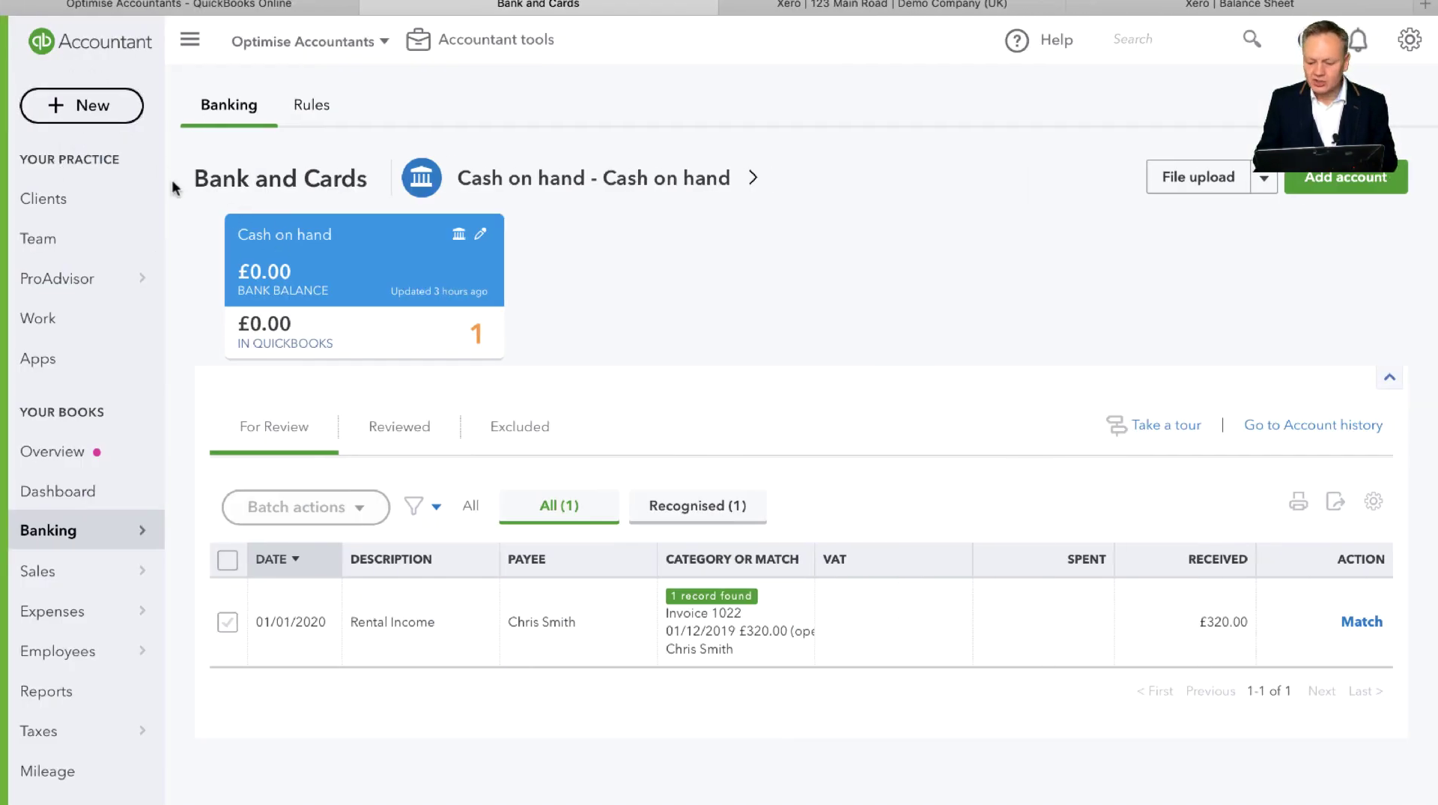
left_click(96, 108)
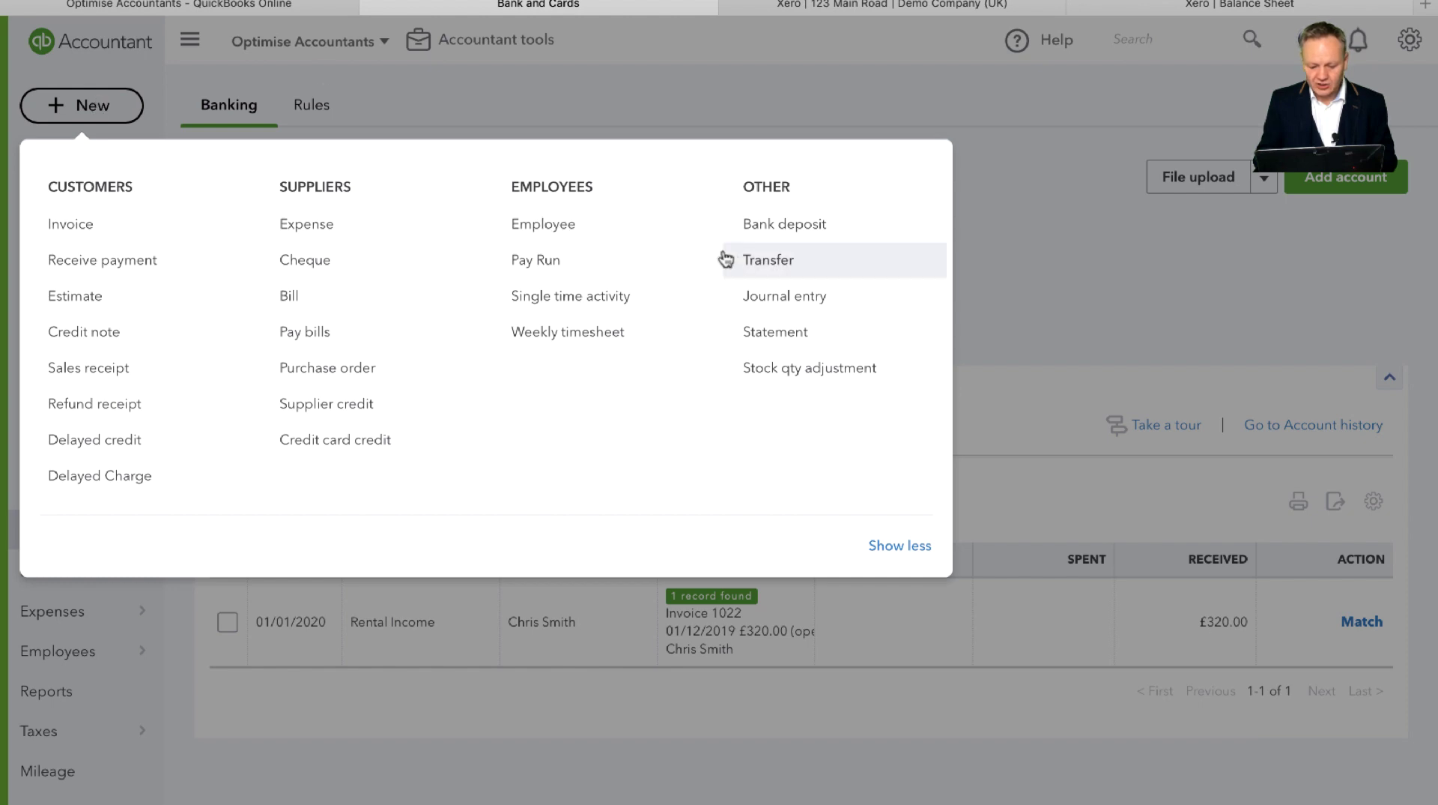
left_click(762, 262)
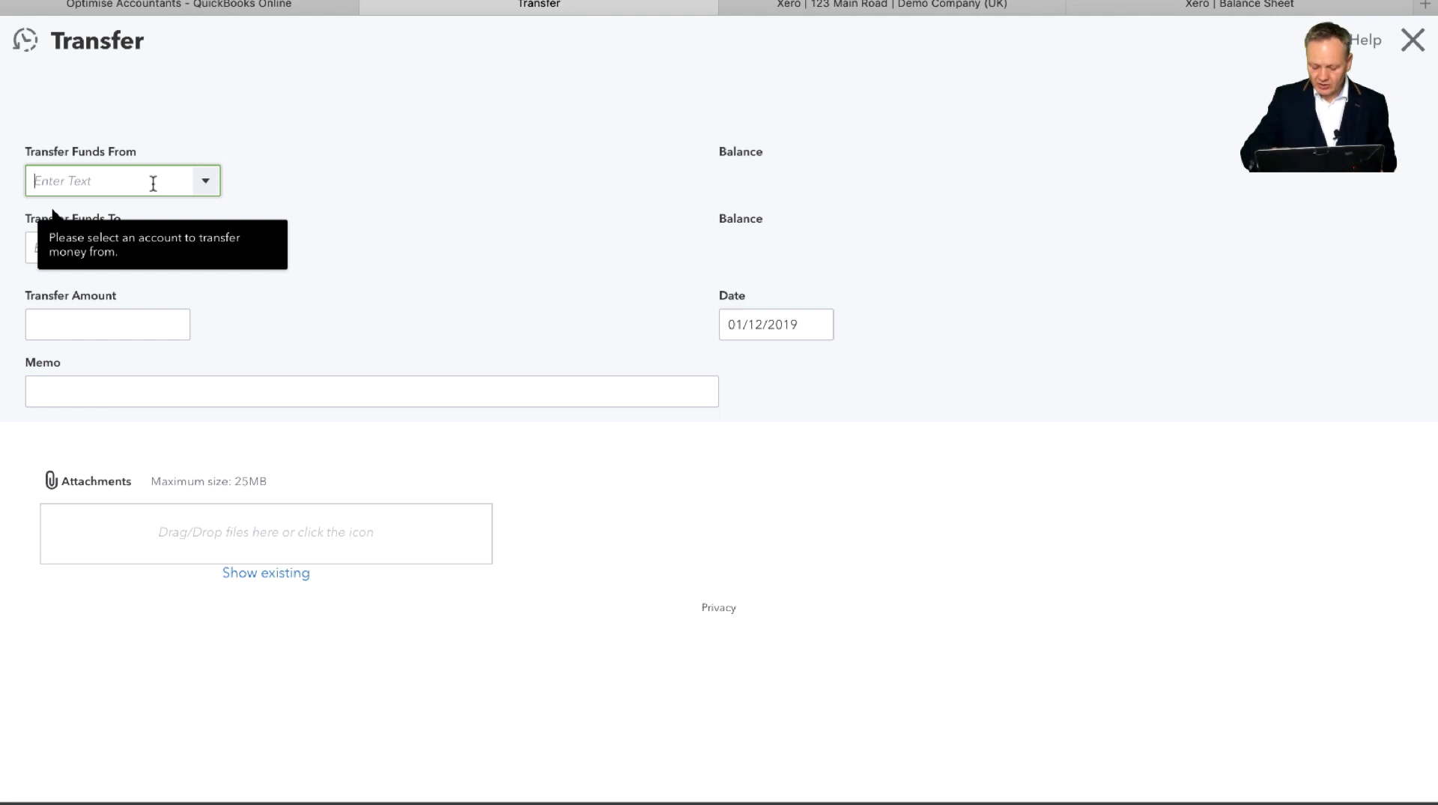
Step: Choose Lloyds Banks as the account the funds are transferred from
type("Lloyds Banks")
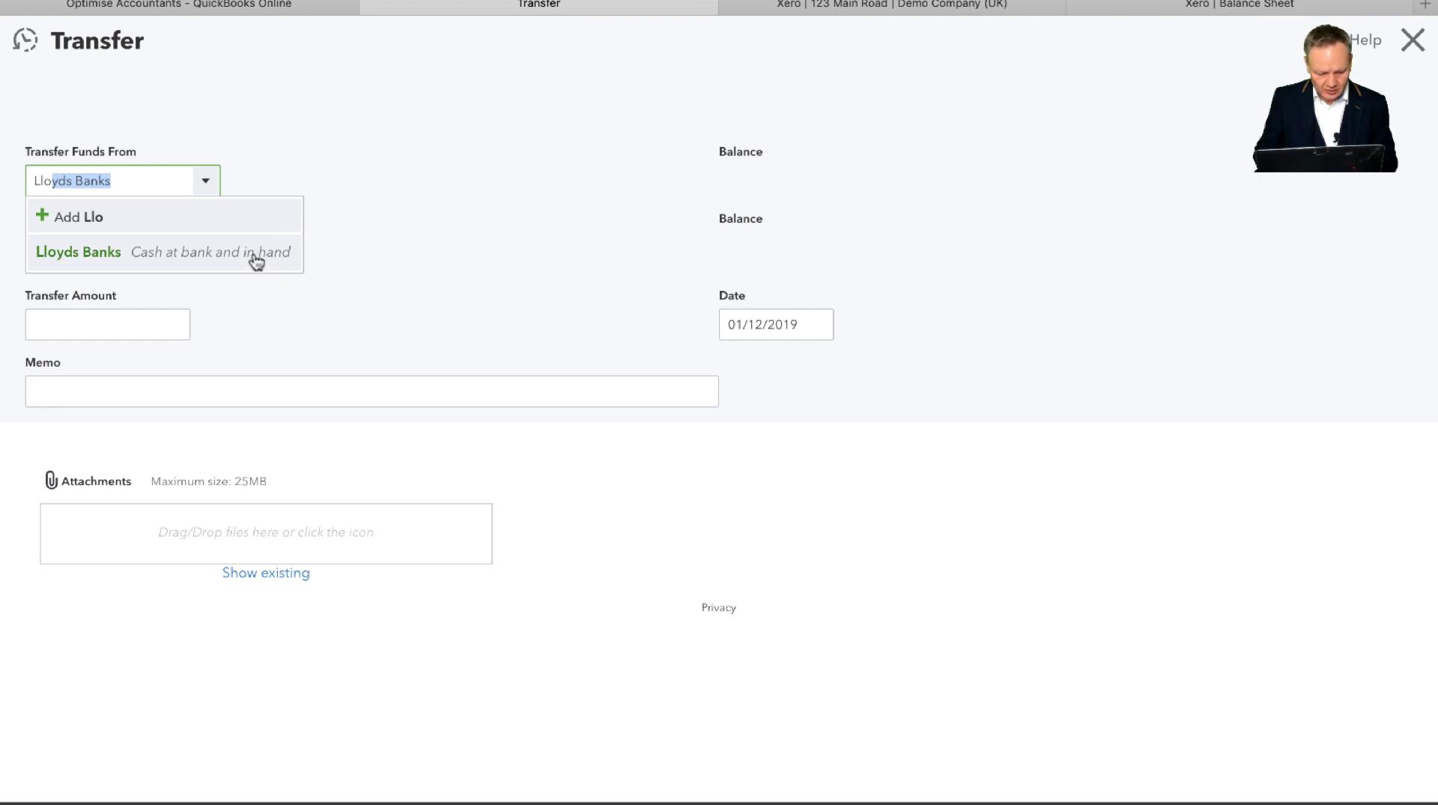
left_click(77, 253)
left_click(73, 244)
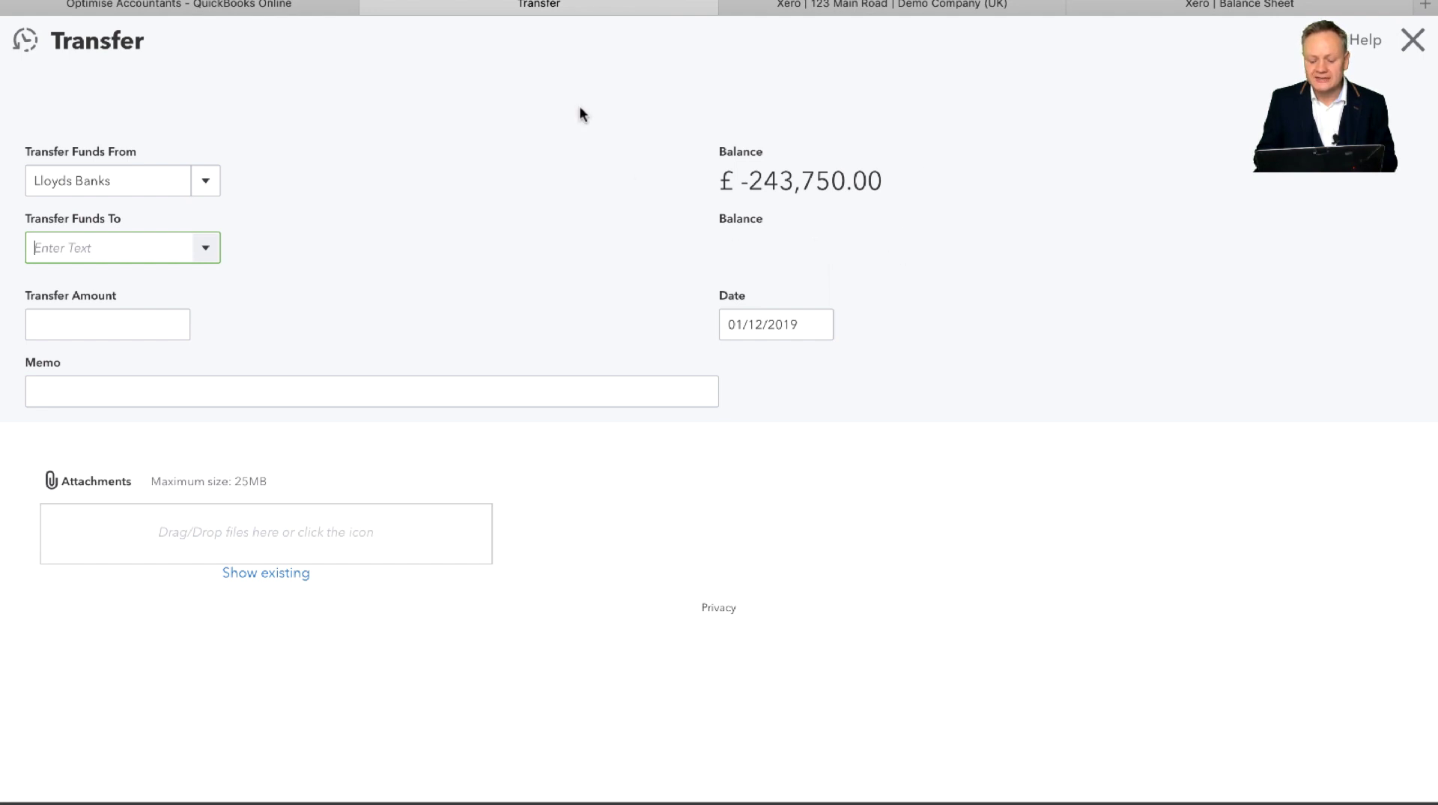
left_click(110, 248)
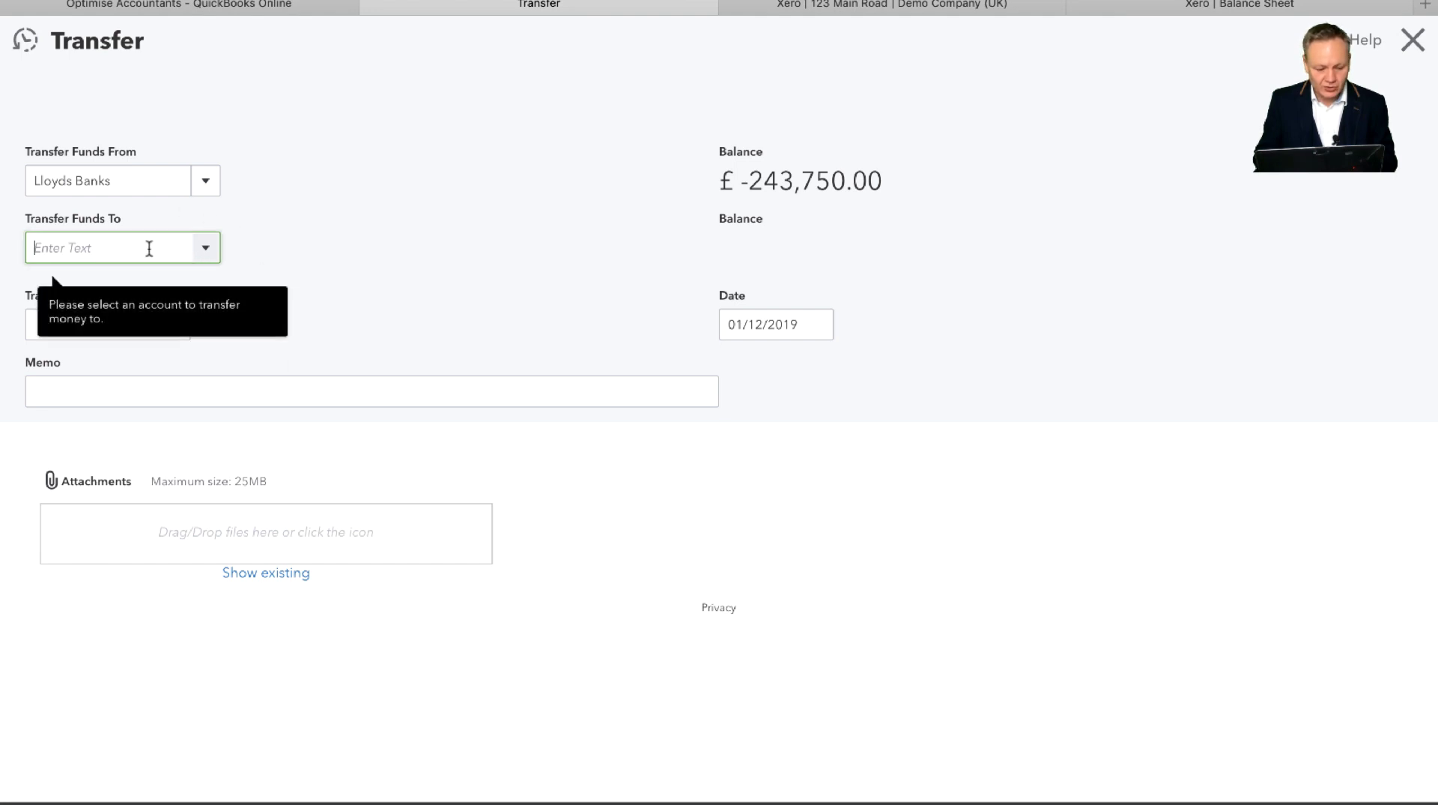
Step: Replace the transfer's source account with Barclays and start adding it as a new account
left_click(144, 186)
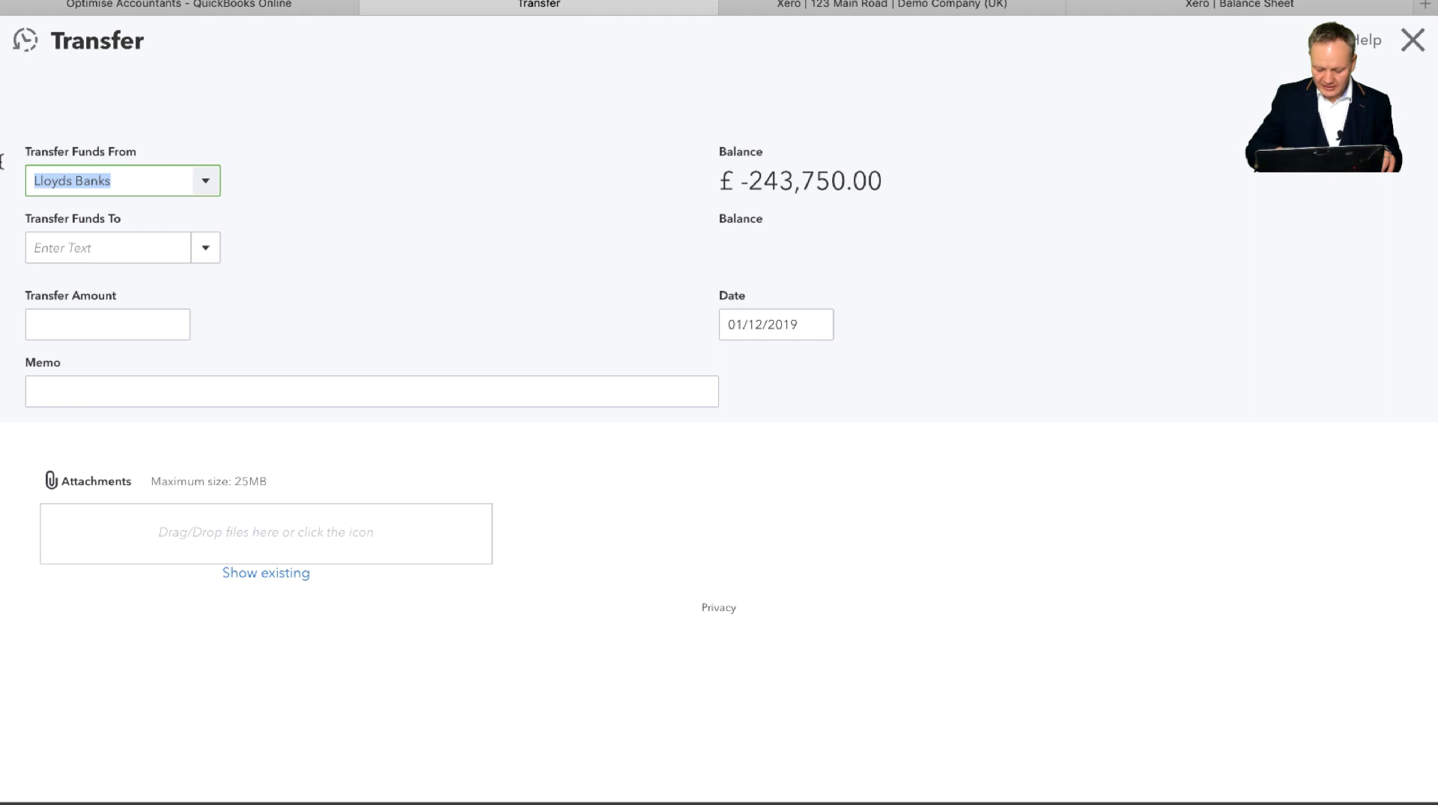
type("Barclays")
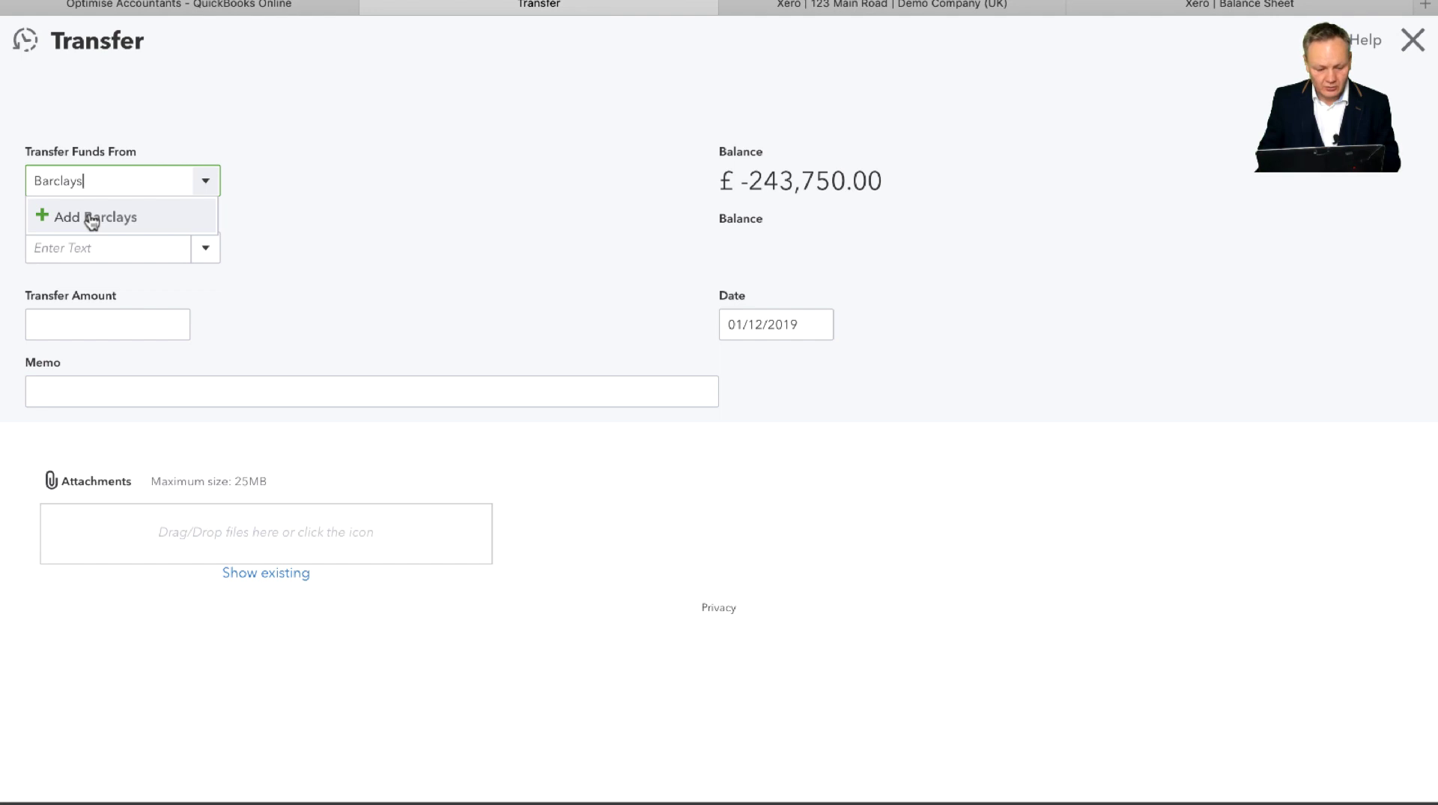
left_click(91, 219)
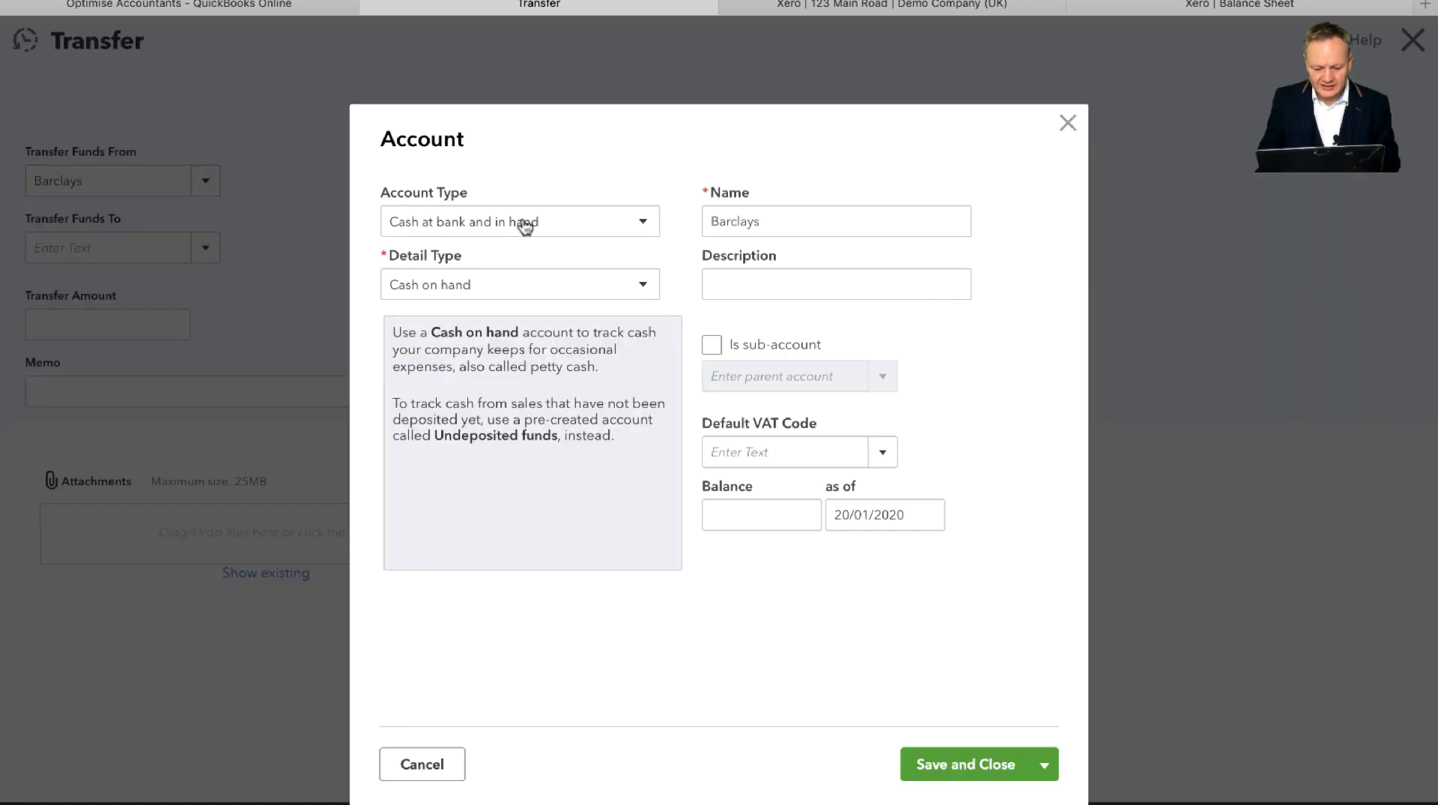
Step: Set the new account's type to Non-current liabilities and its detail type to Long term borrowings
left_click(543, 224)
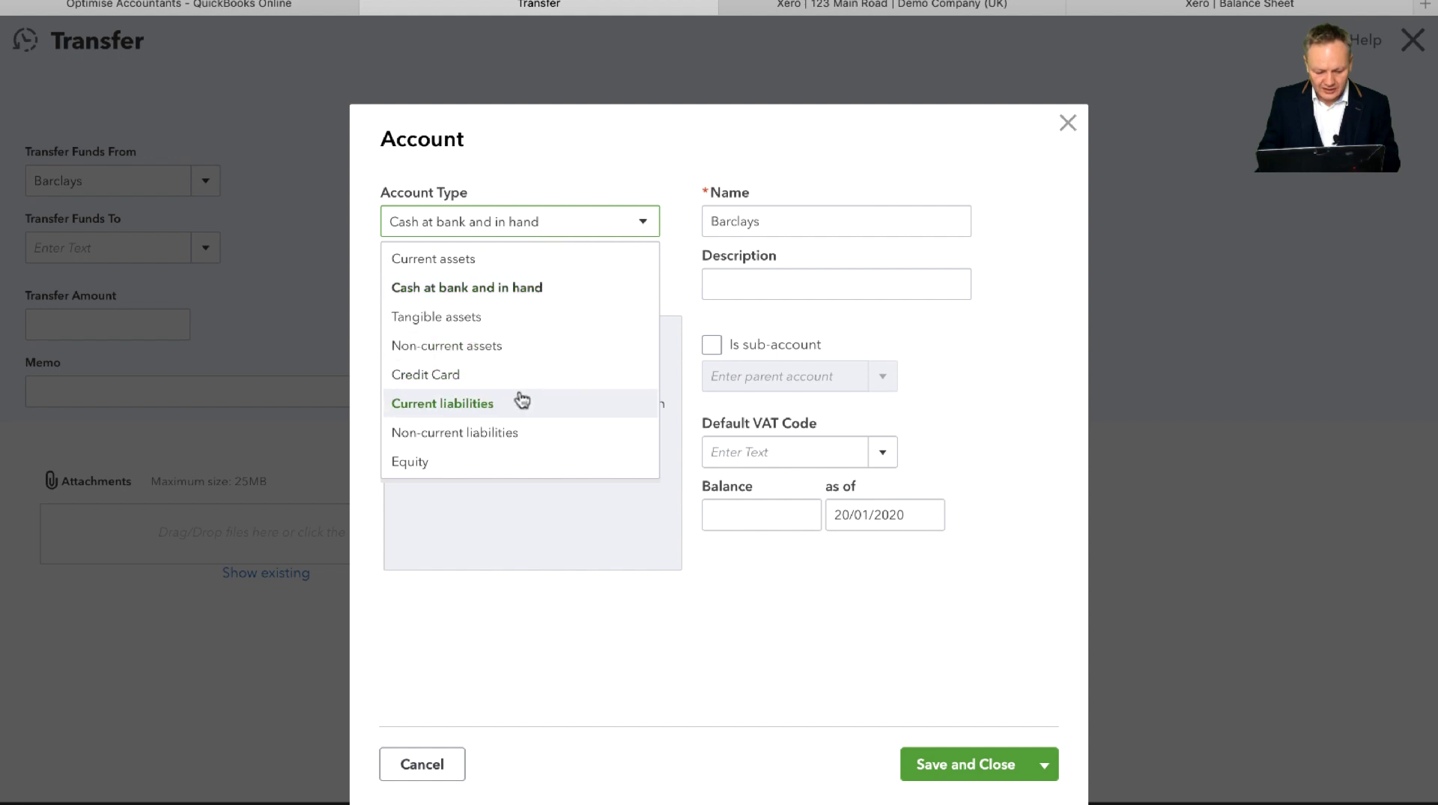
left_click(517, 442)
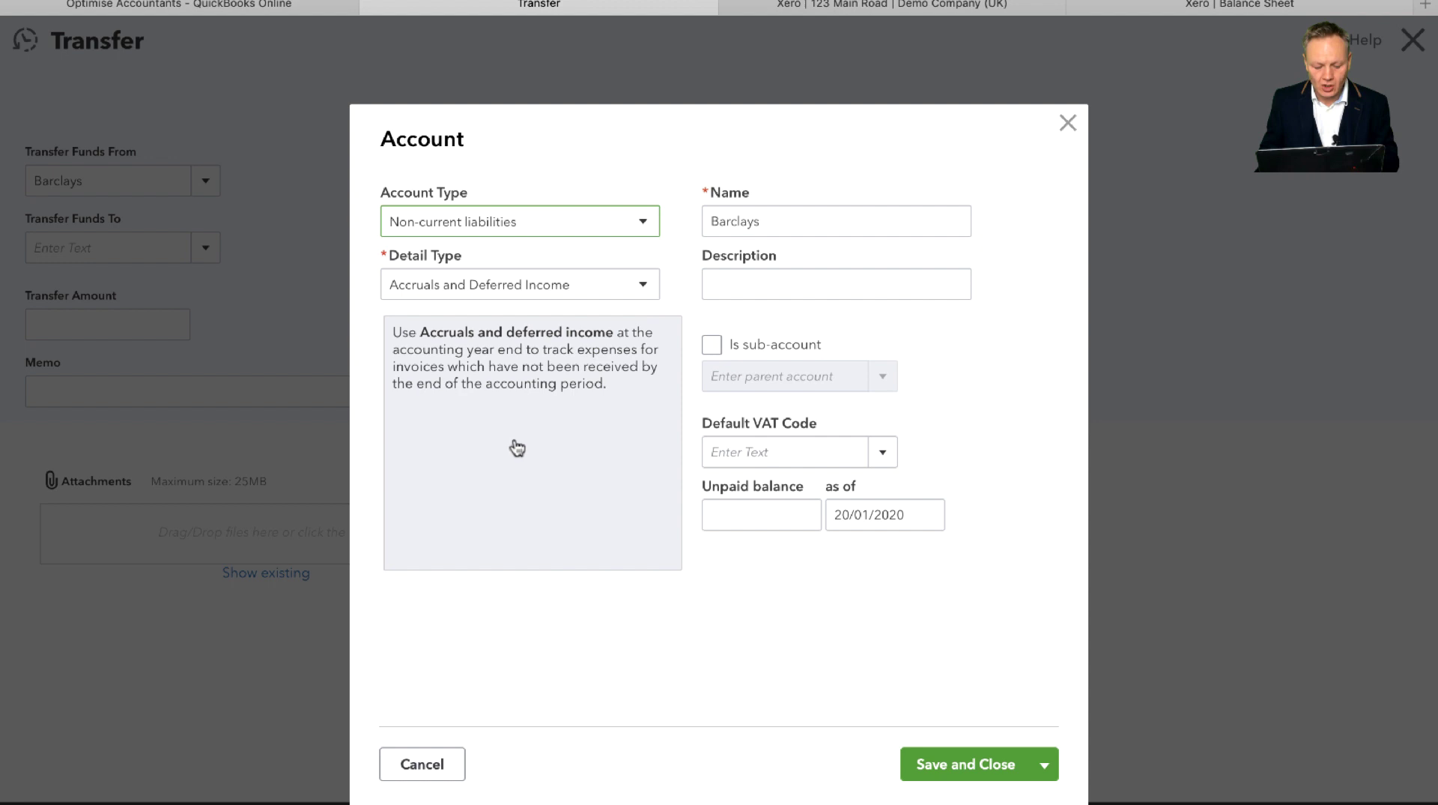
left_click(575, 286)
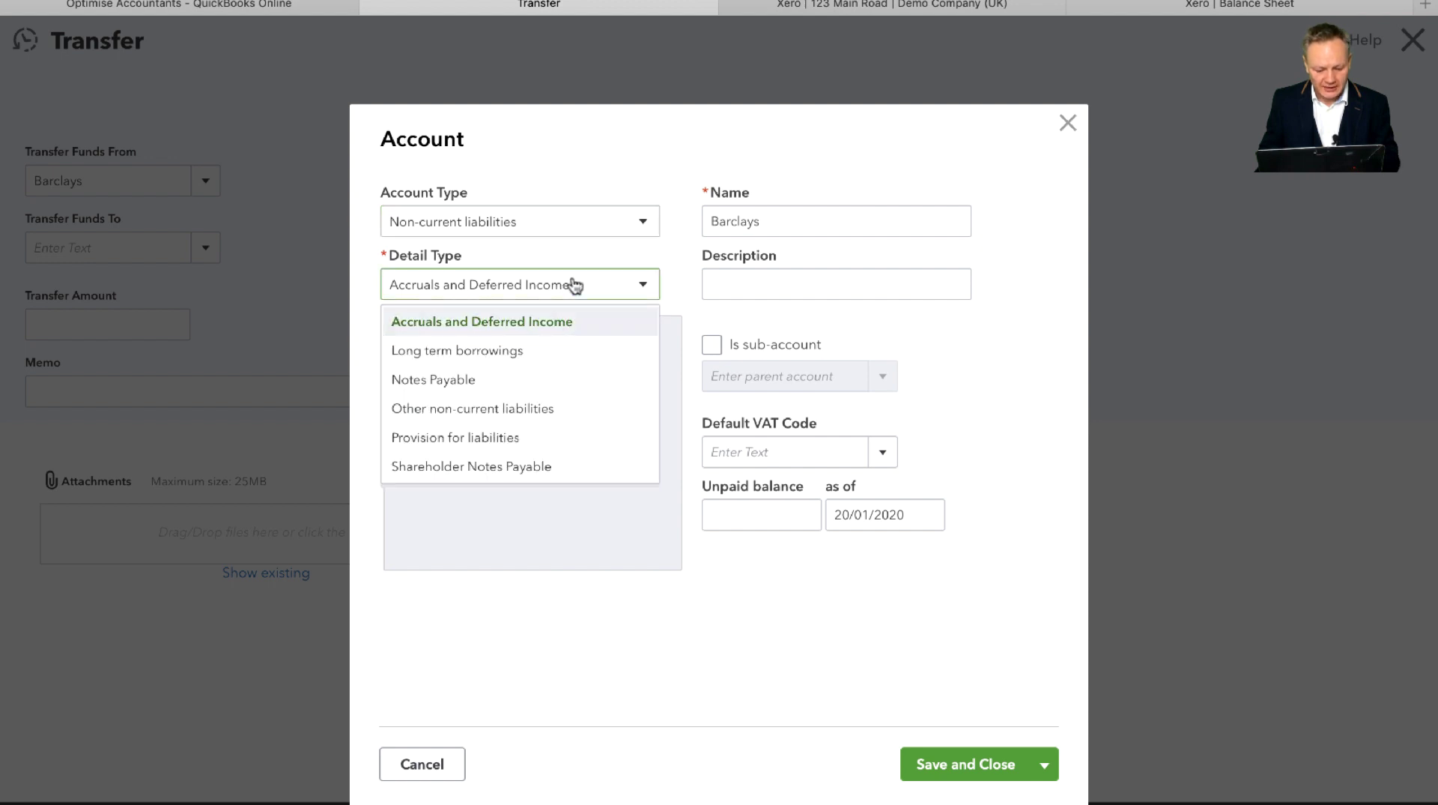
left_click(552, 351)
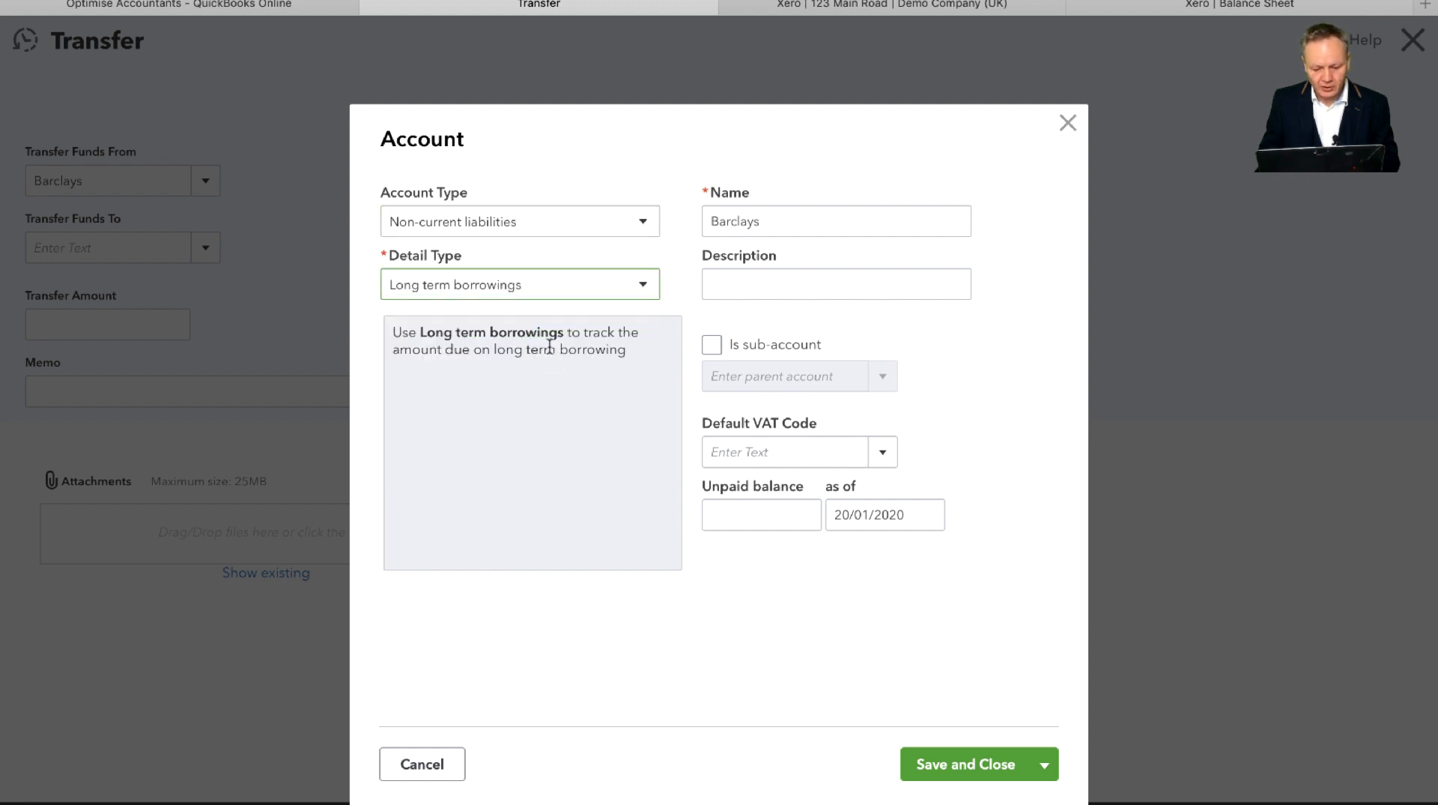
Step: Name the account Barclays followed by the property address, reuse that text as the description, and save the account
left_click(845, 224)
left_click_drag(845, 225, 655, 188)
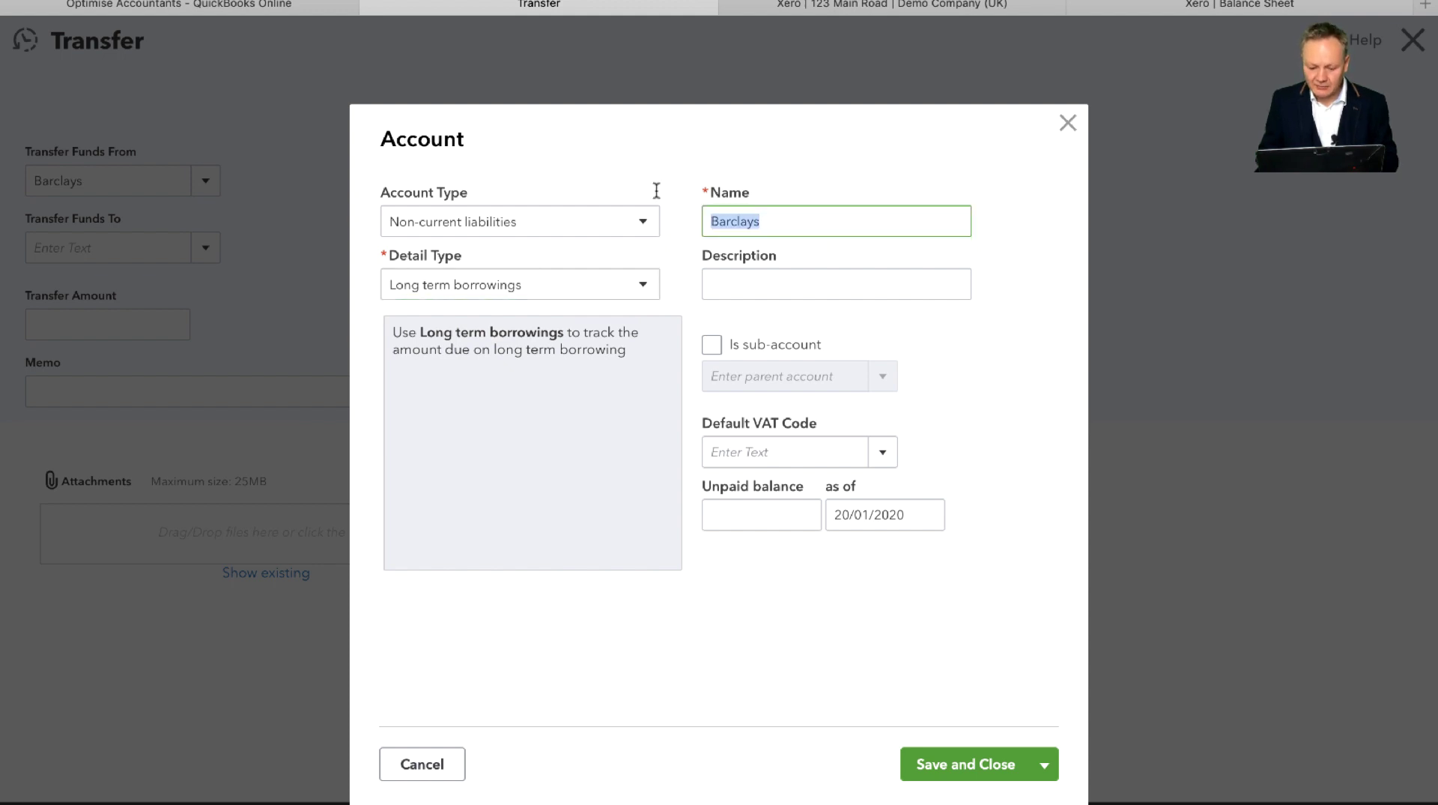
left_click(835, 224)
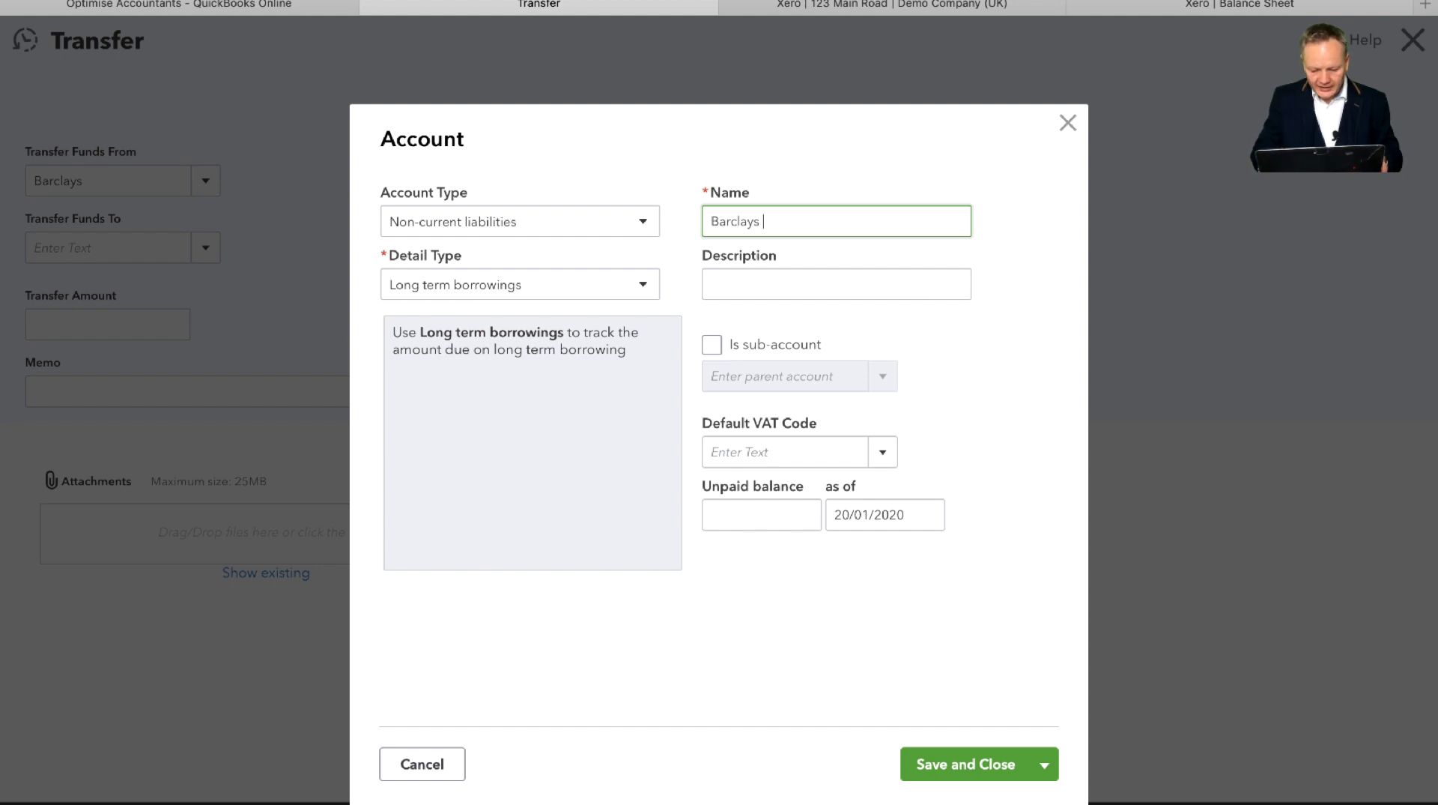
type("123 ")
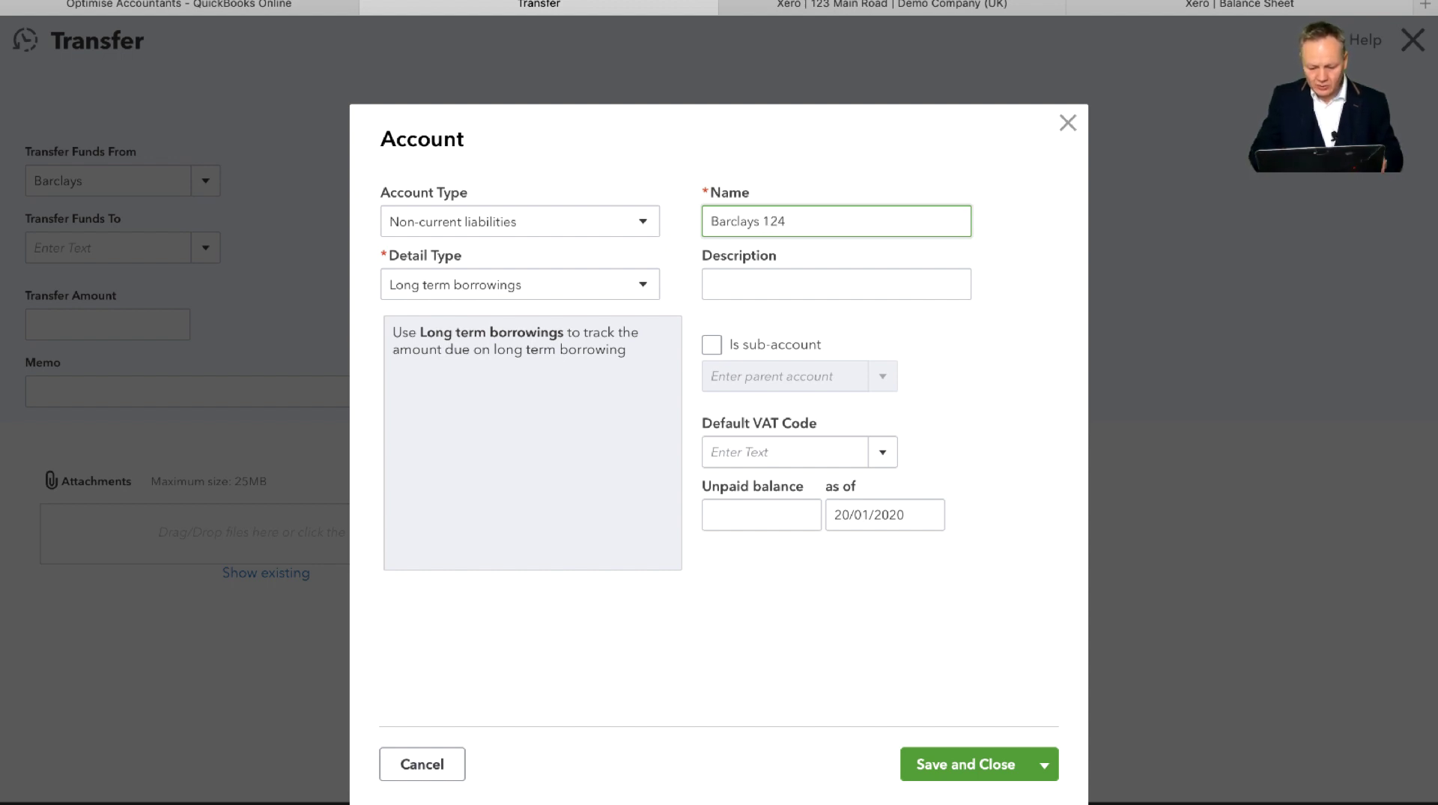
type("Main Road")
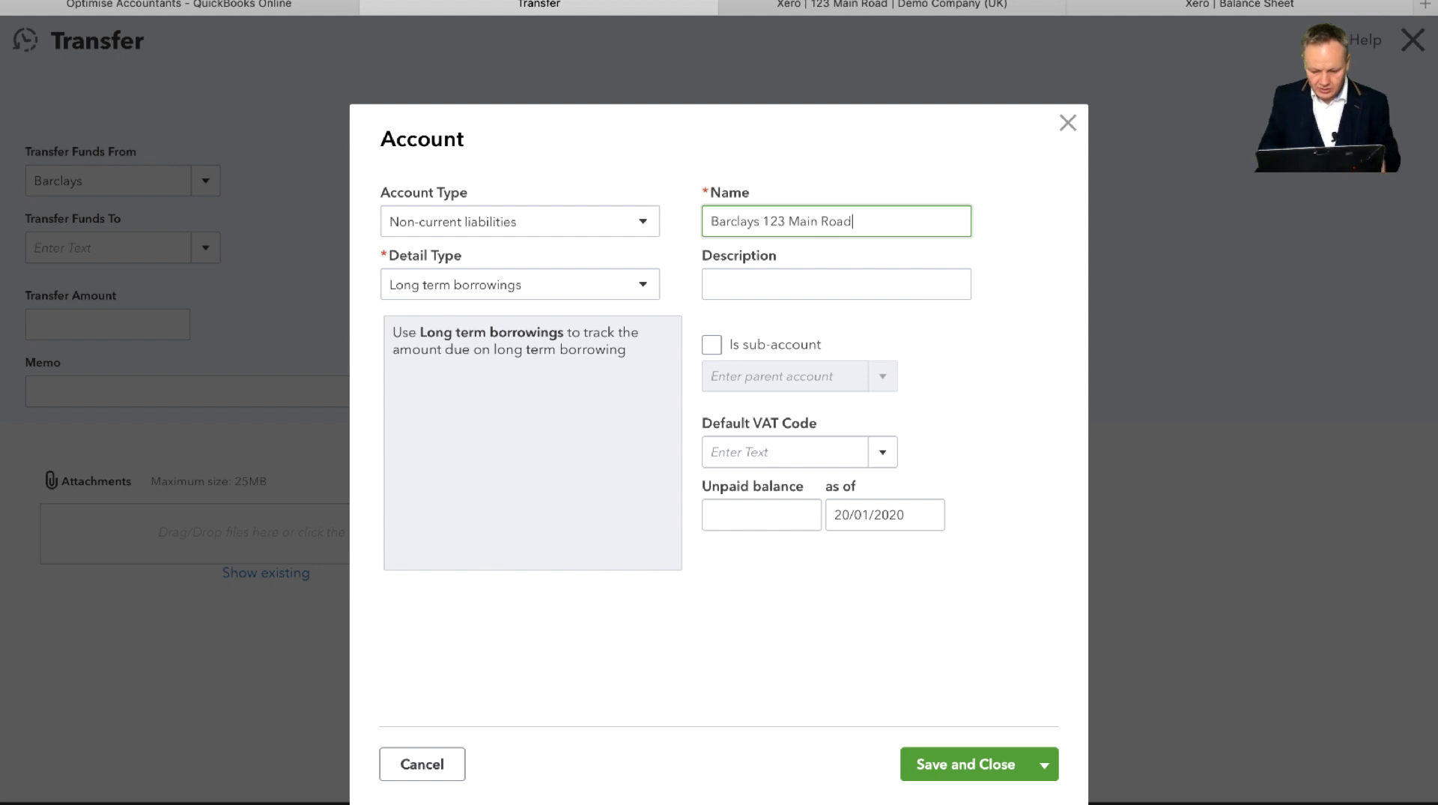
key("super+a")
key("super+c")
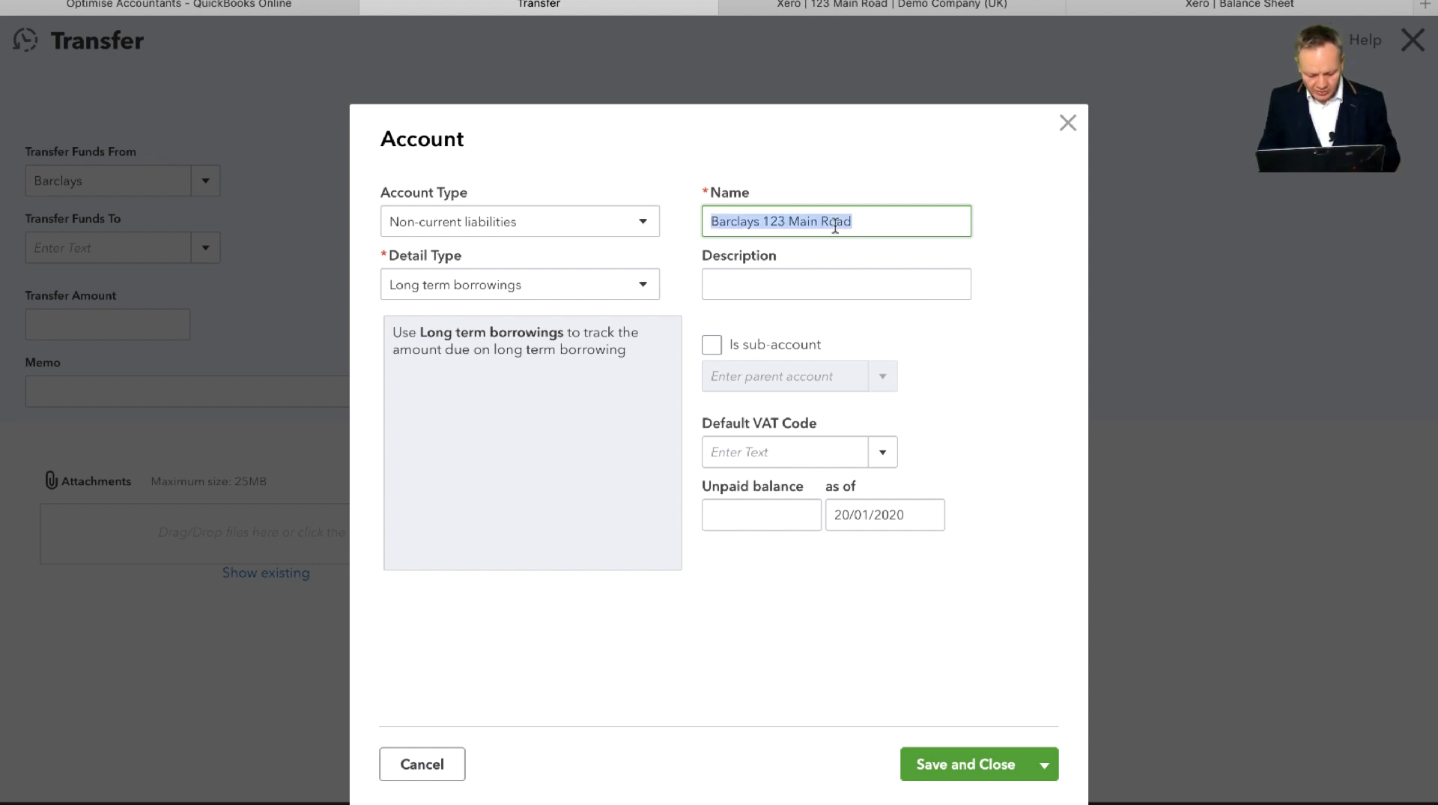
left_click(892, 283)
key("super+v")
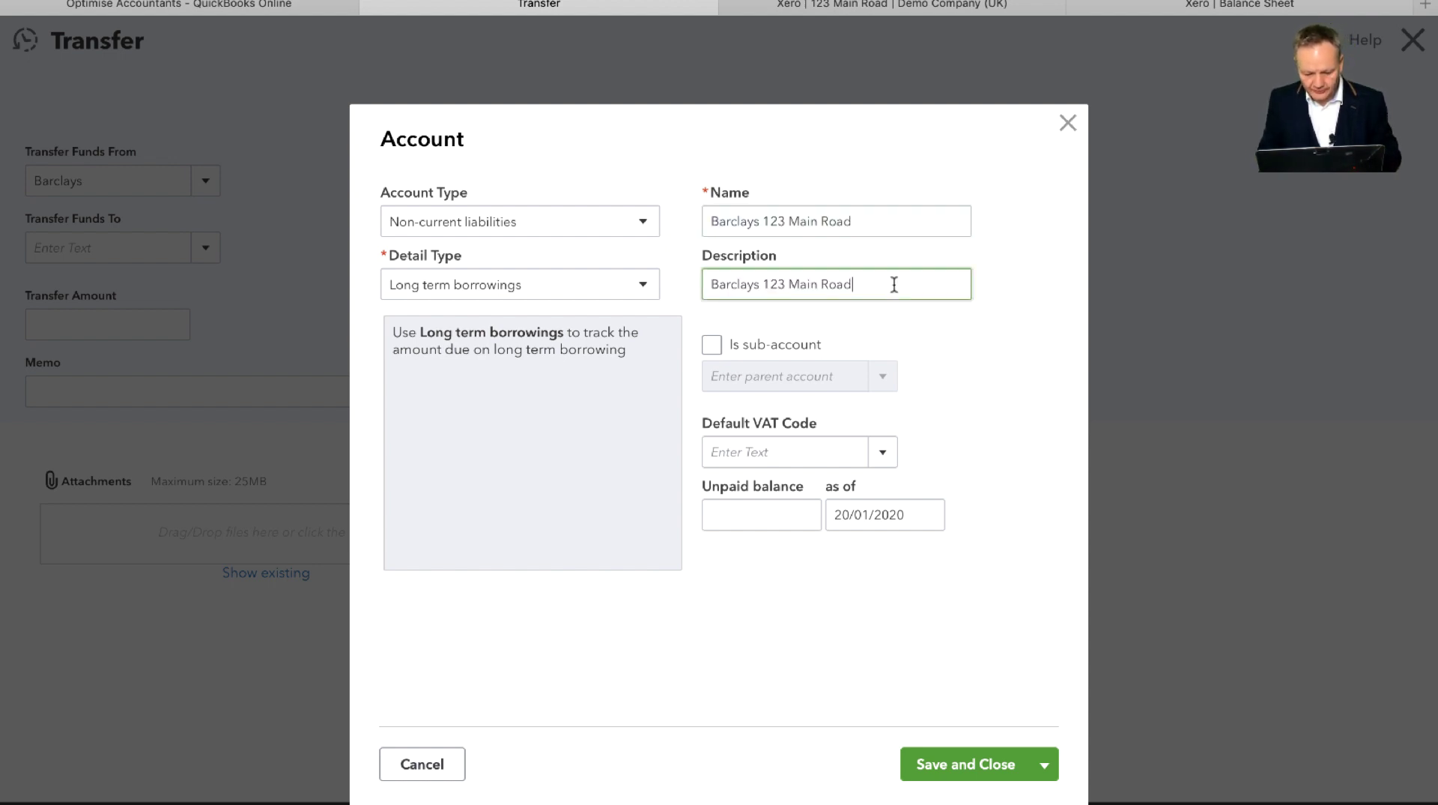
left_click(937, 765)
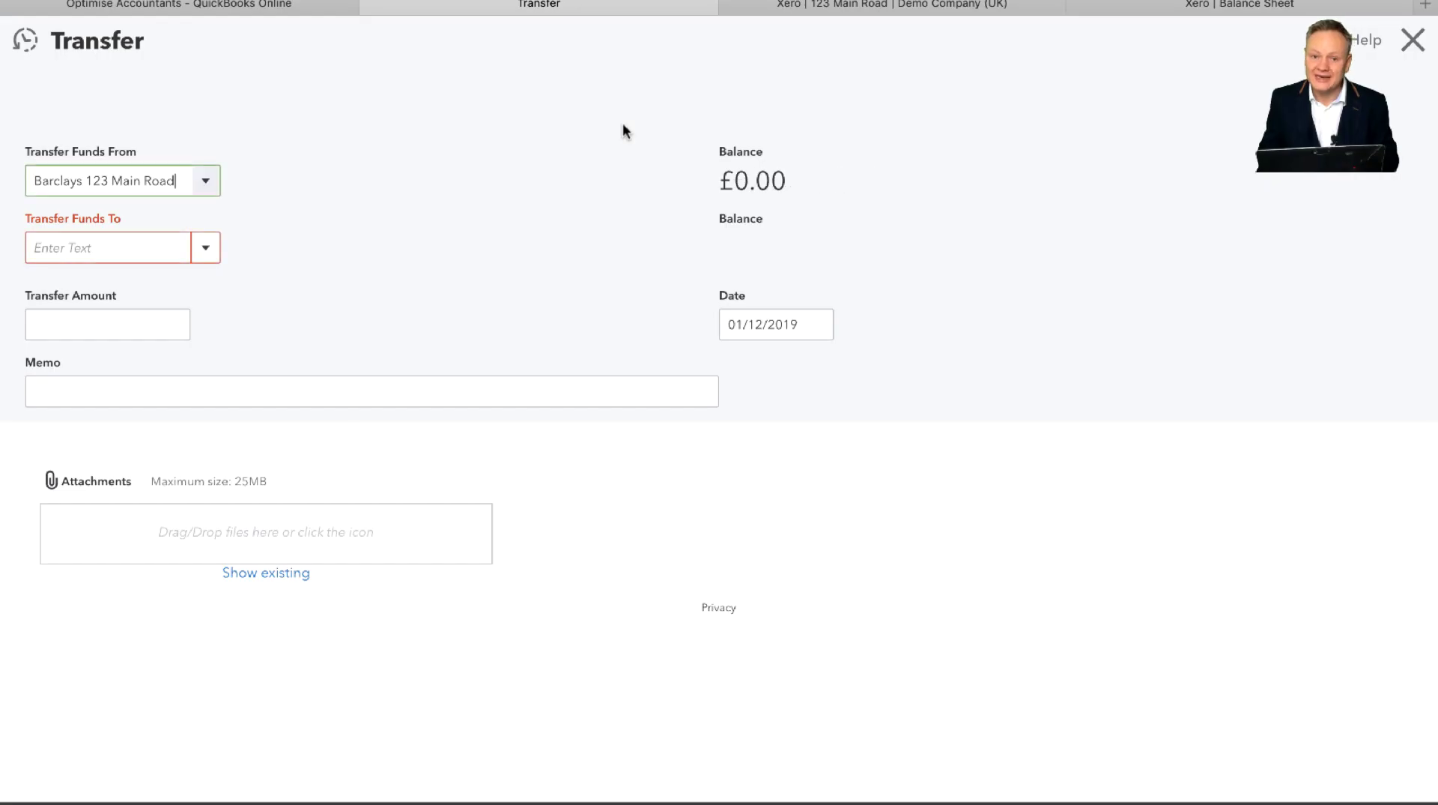
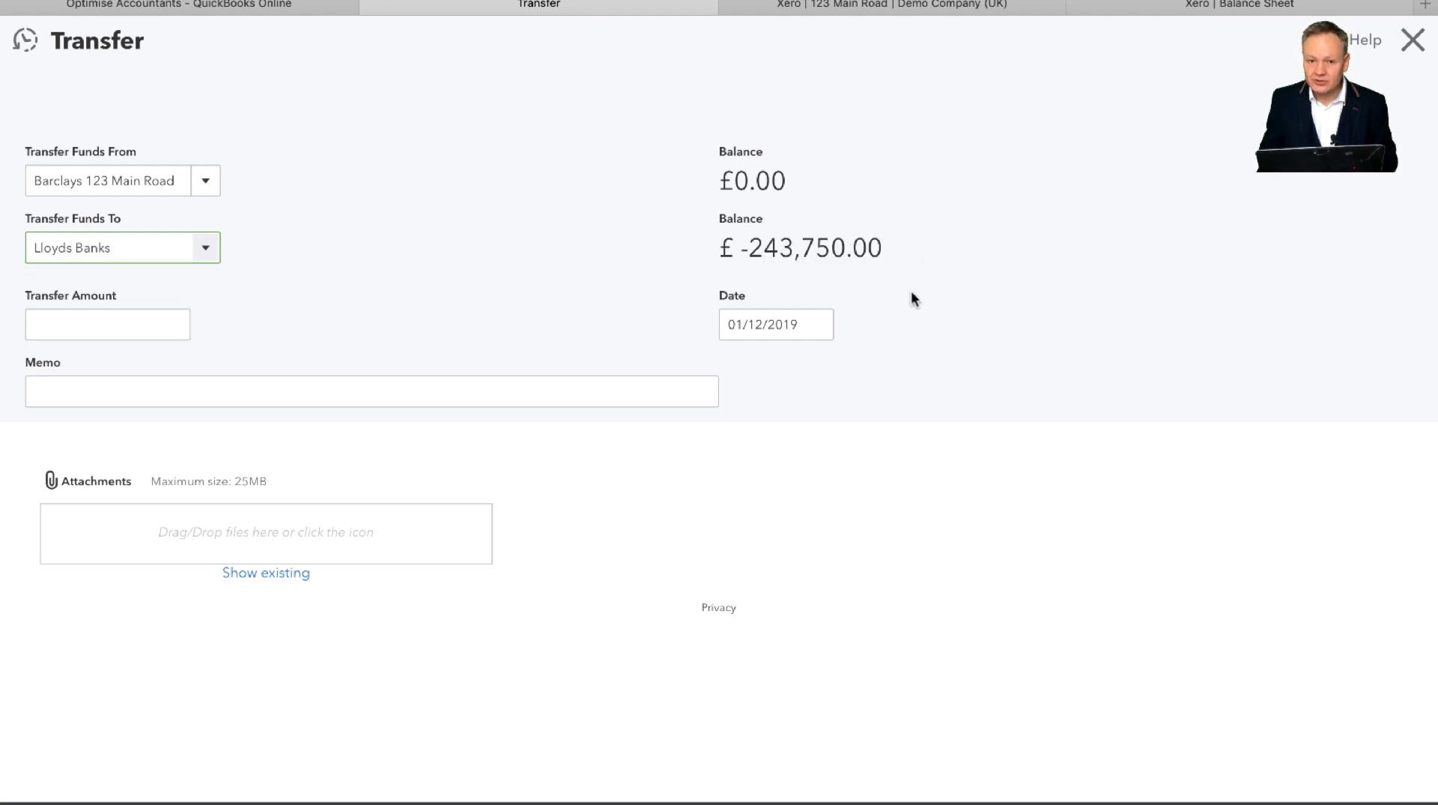
Step: Enter 243,750 as the amount transferred to Lloyds Banks, check the payments slide, and save the transfer dated 01/12/2019
left_click(153, 335)
left_click(134, 327)
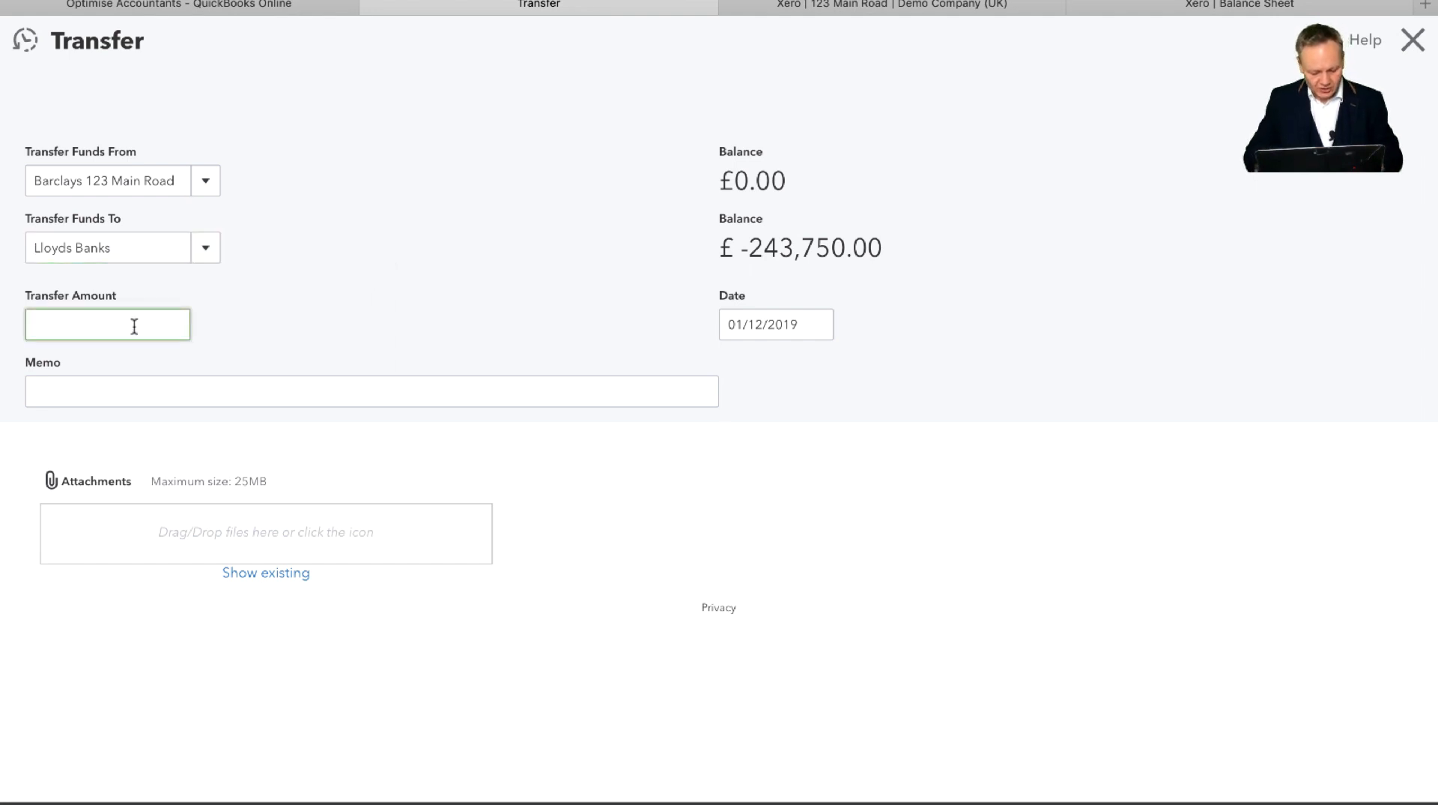
type("243750")
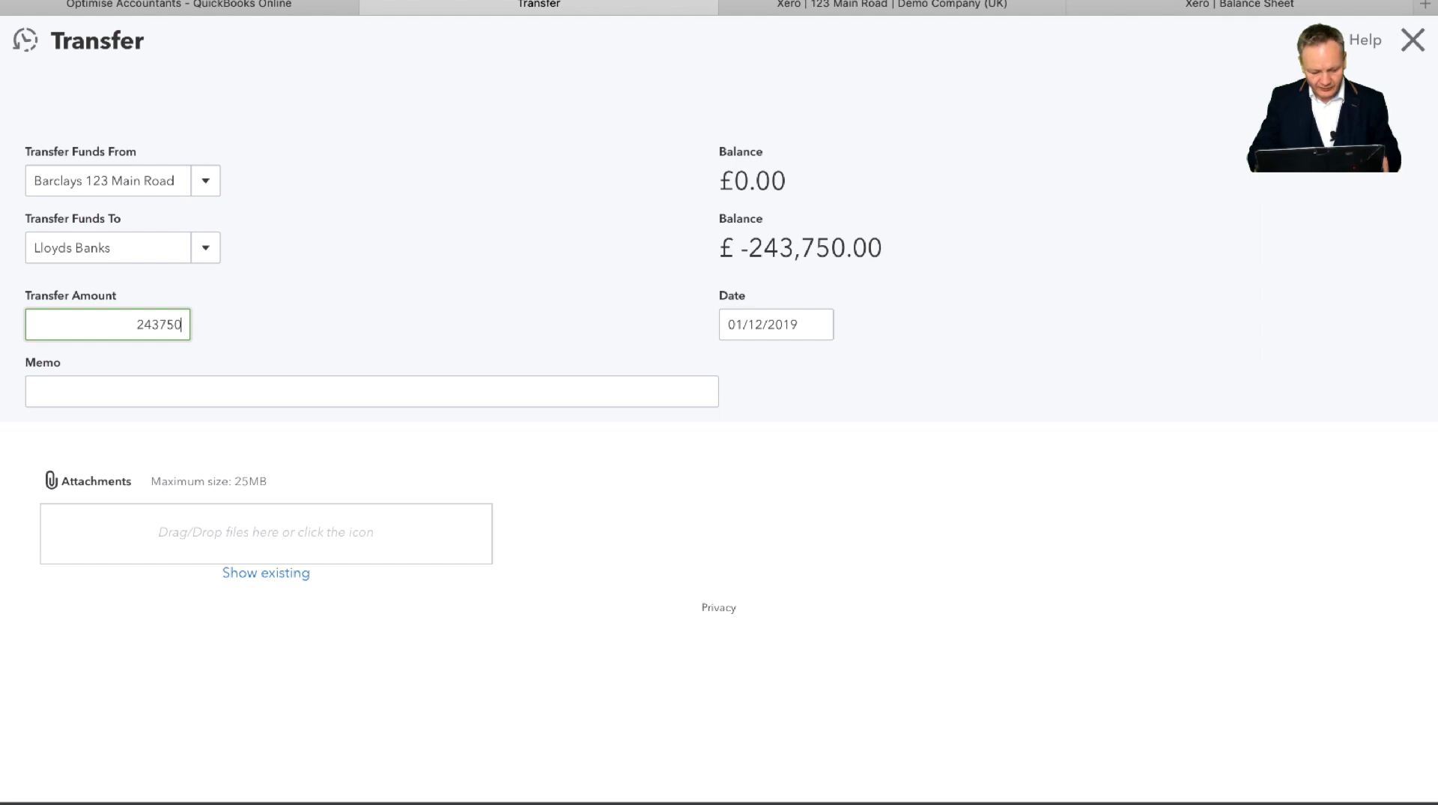
key("Tab")
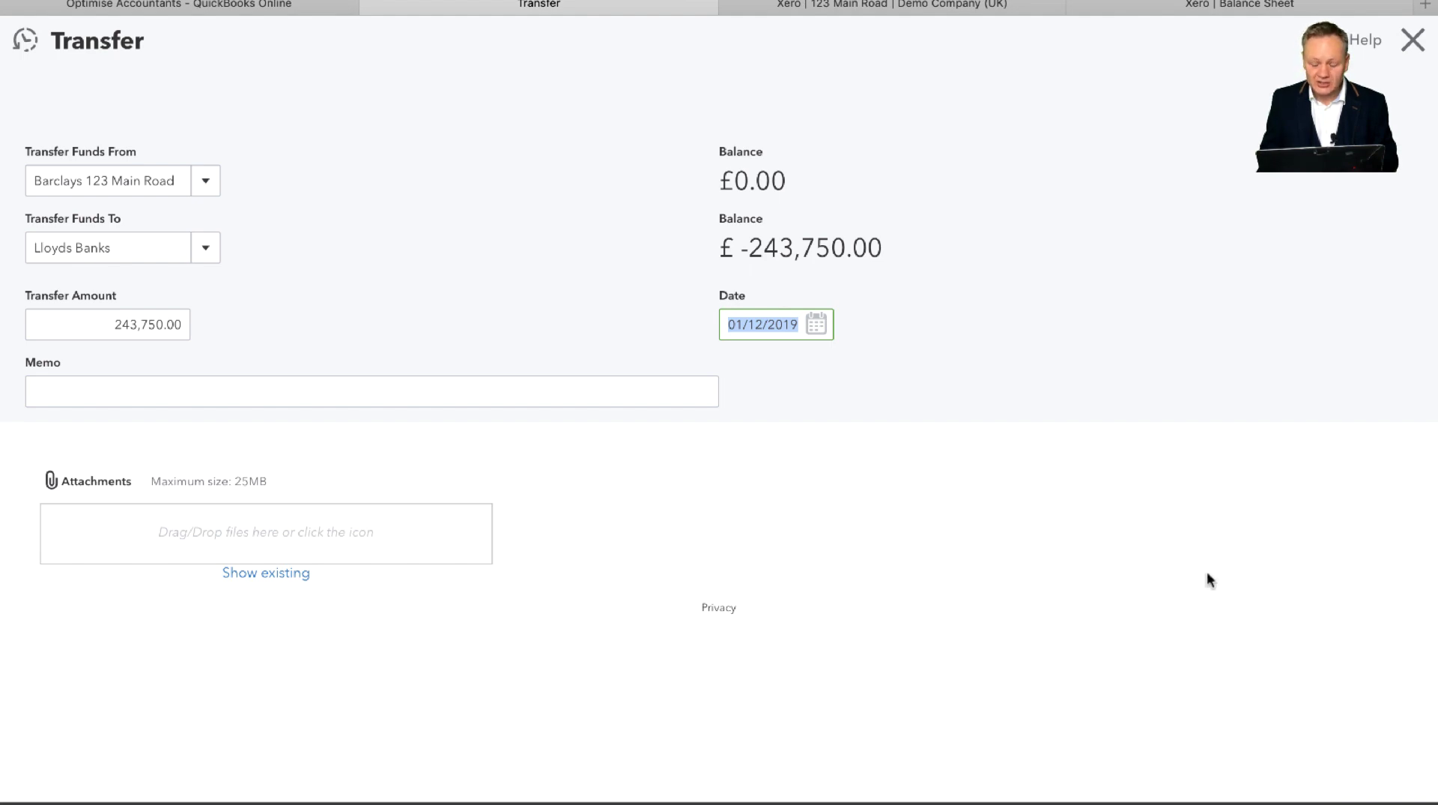
key("ctrl+Left")
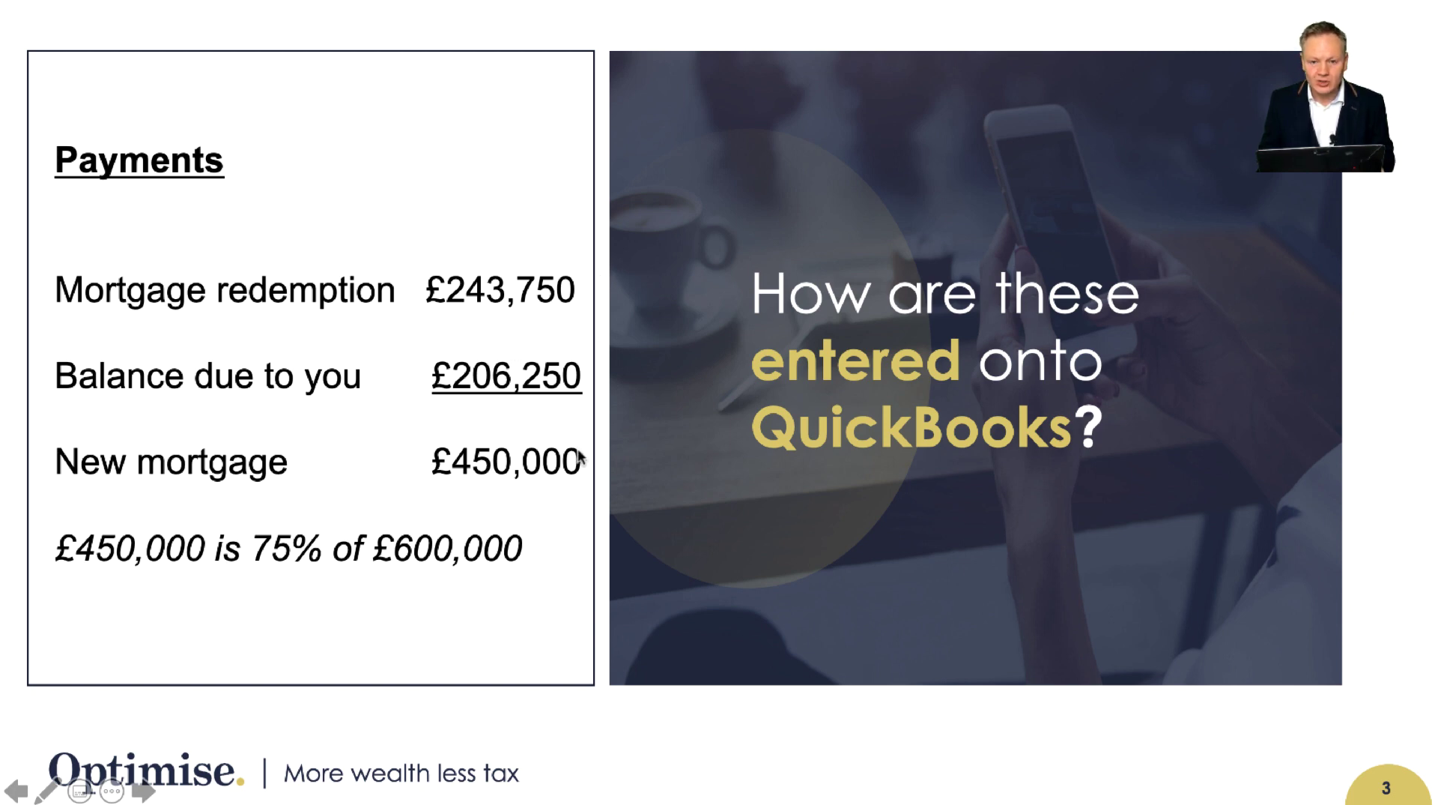
key("super+Tab")
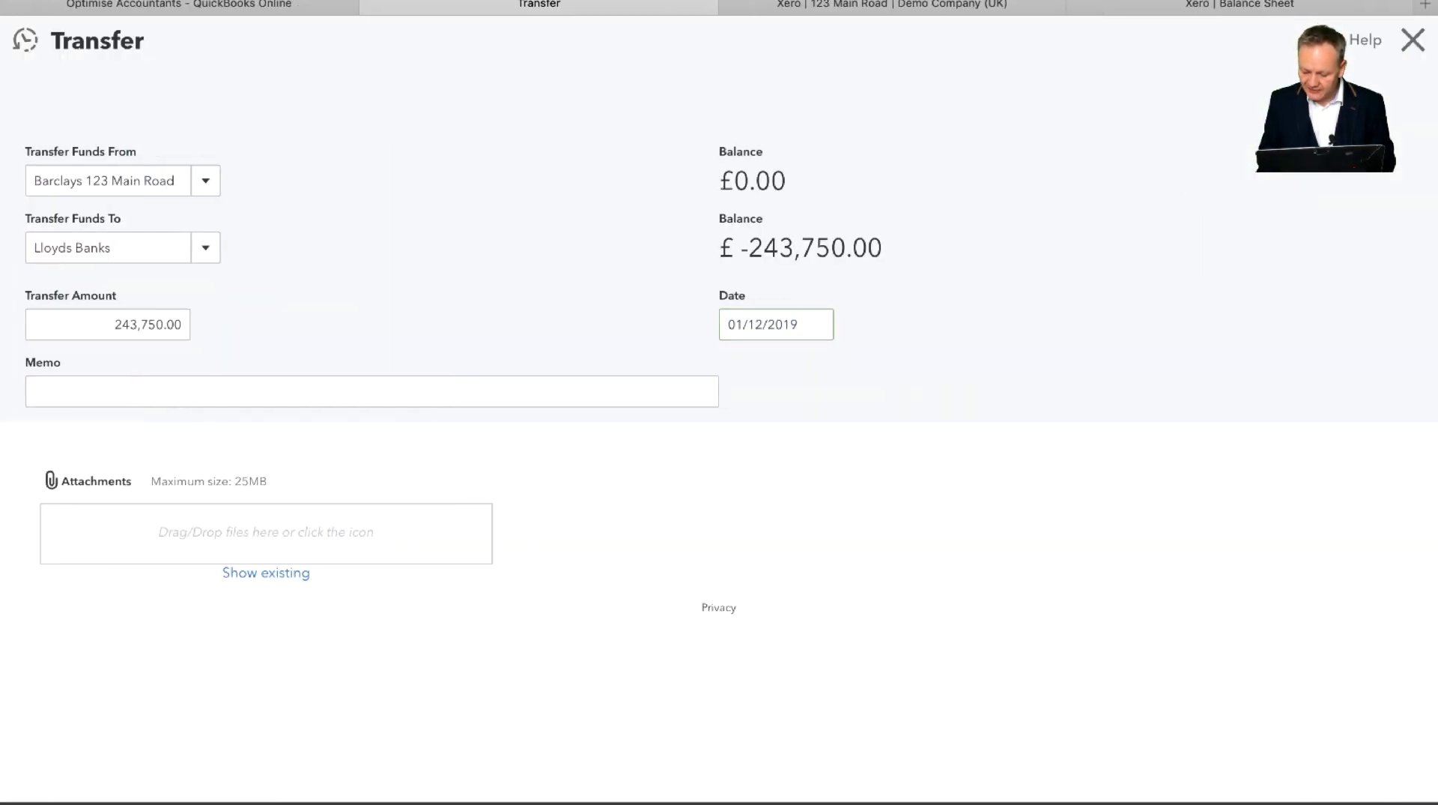
key("ctrl+alt+s")
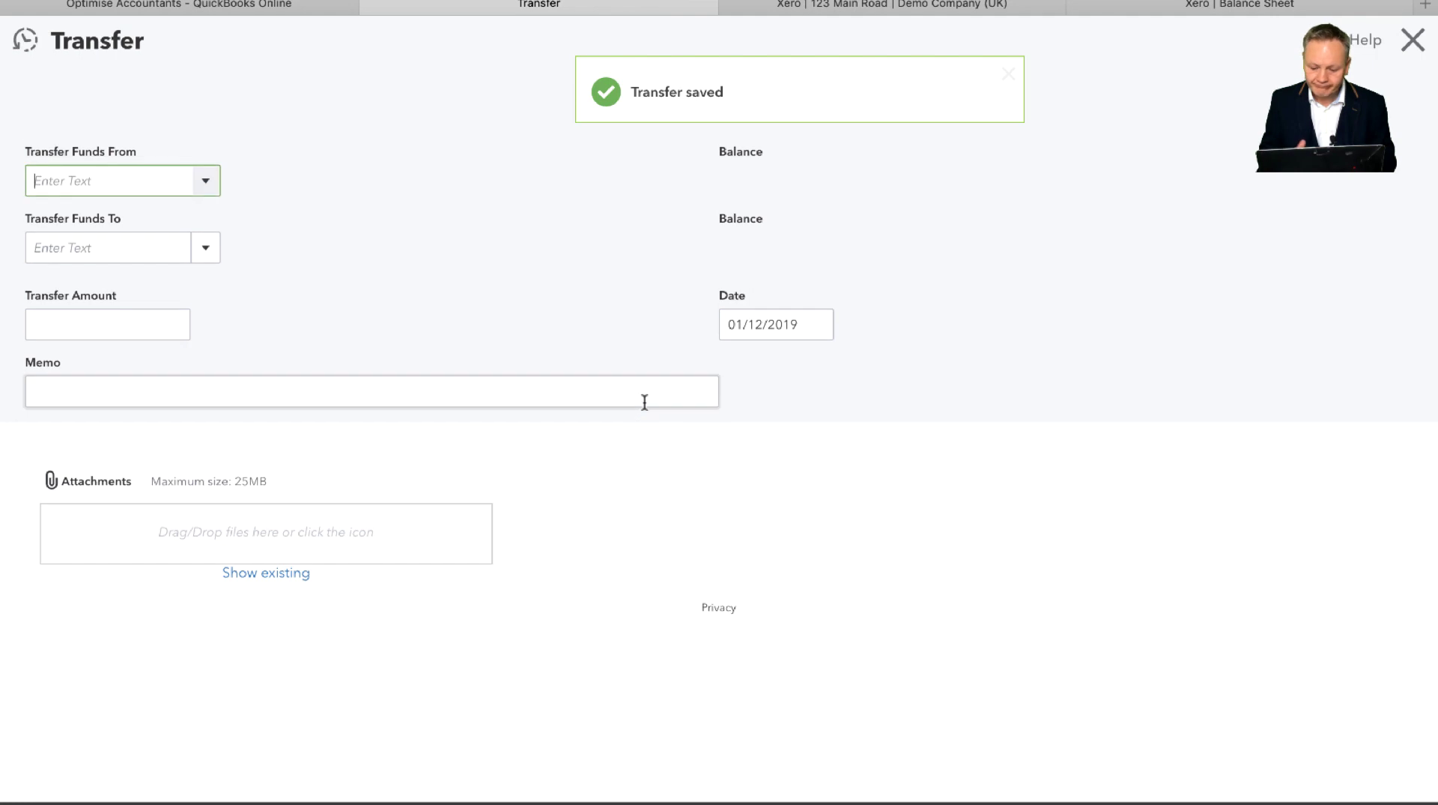
Step: Choose the Barclays non-current liability account as the source of funds for a second transfer
left_click(135, 186)
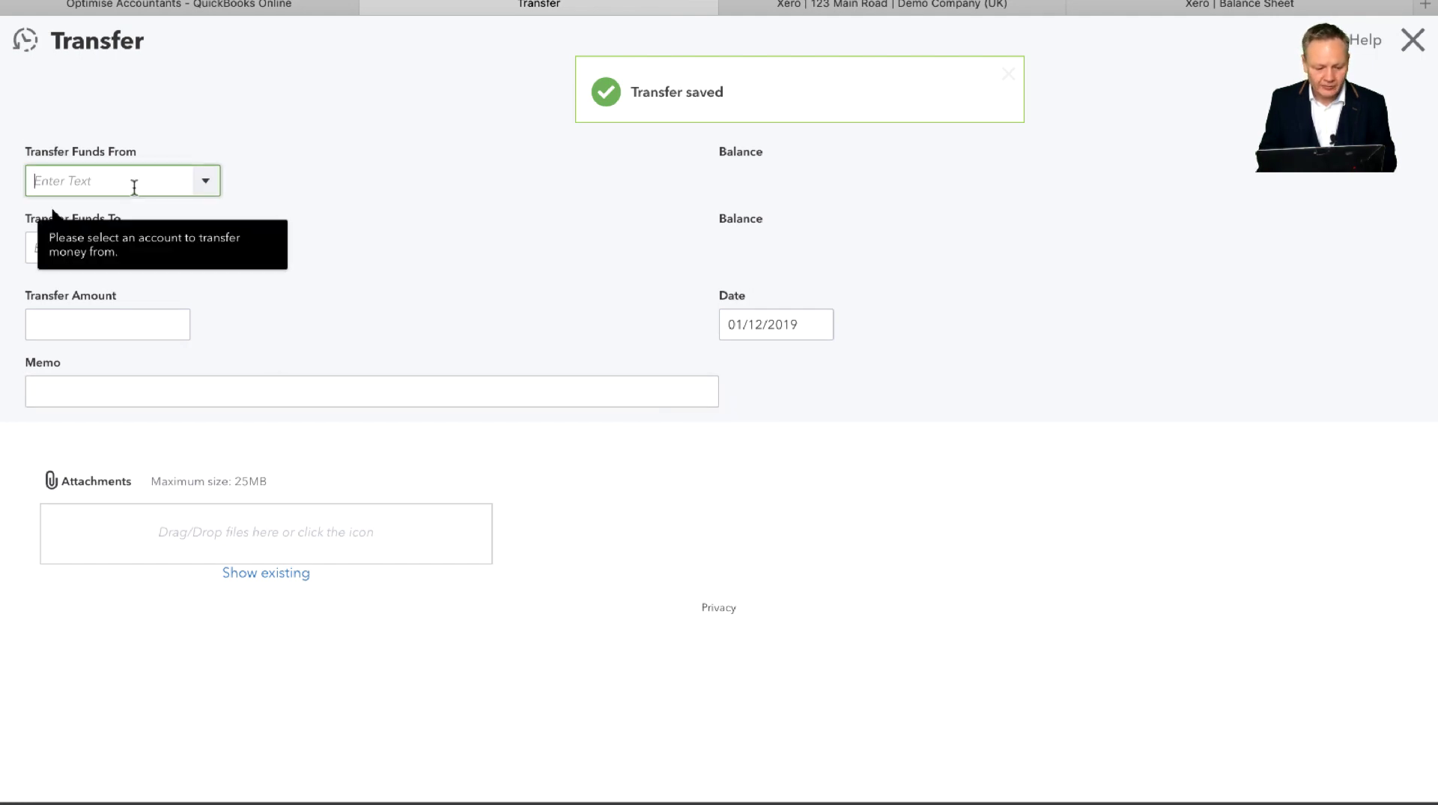
type("Bar")
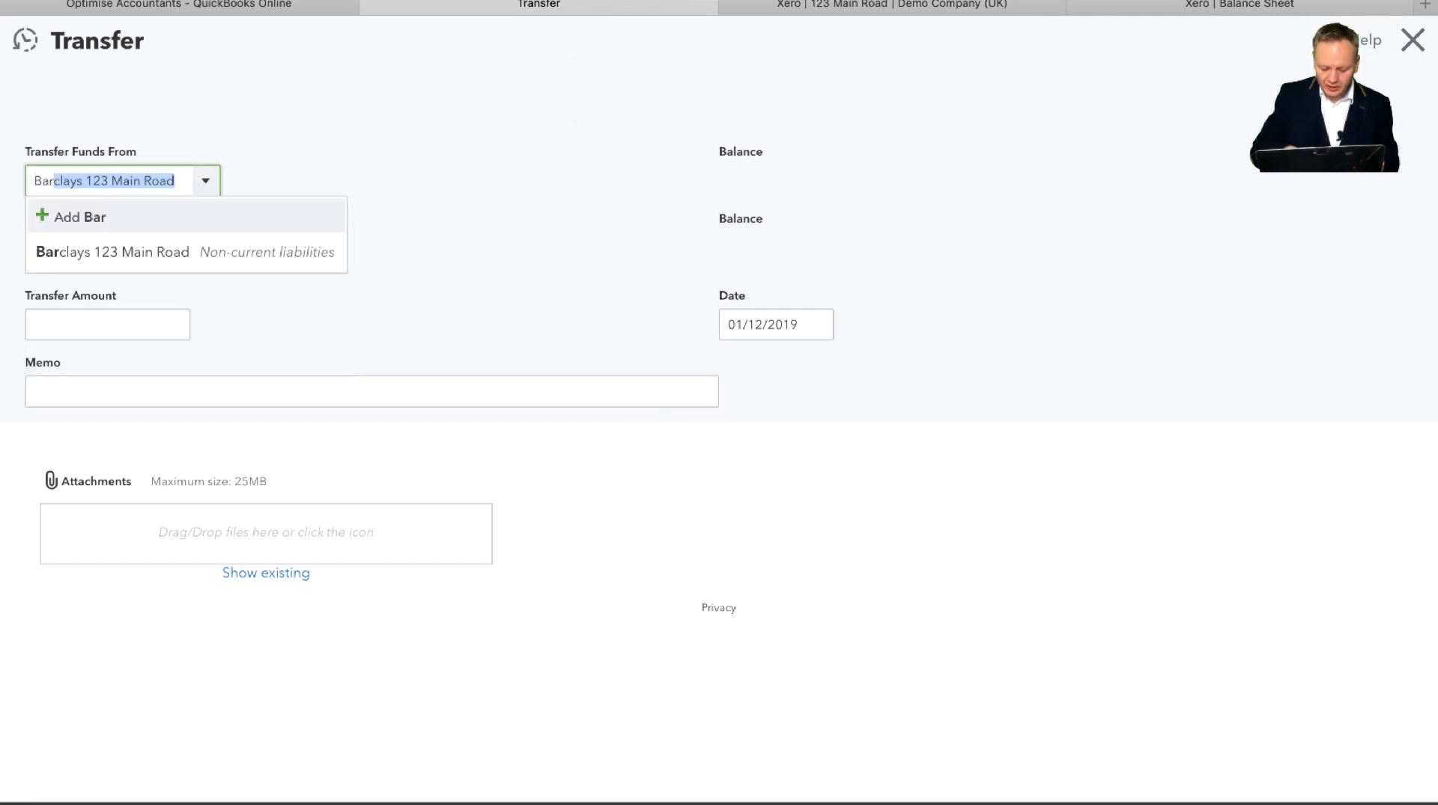
type("clays")
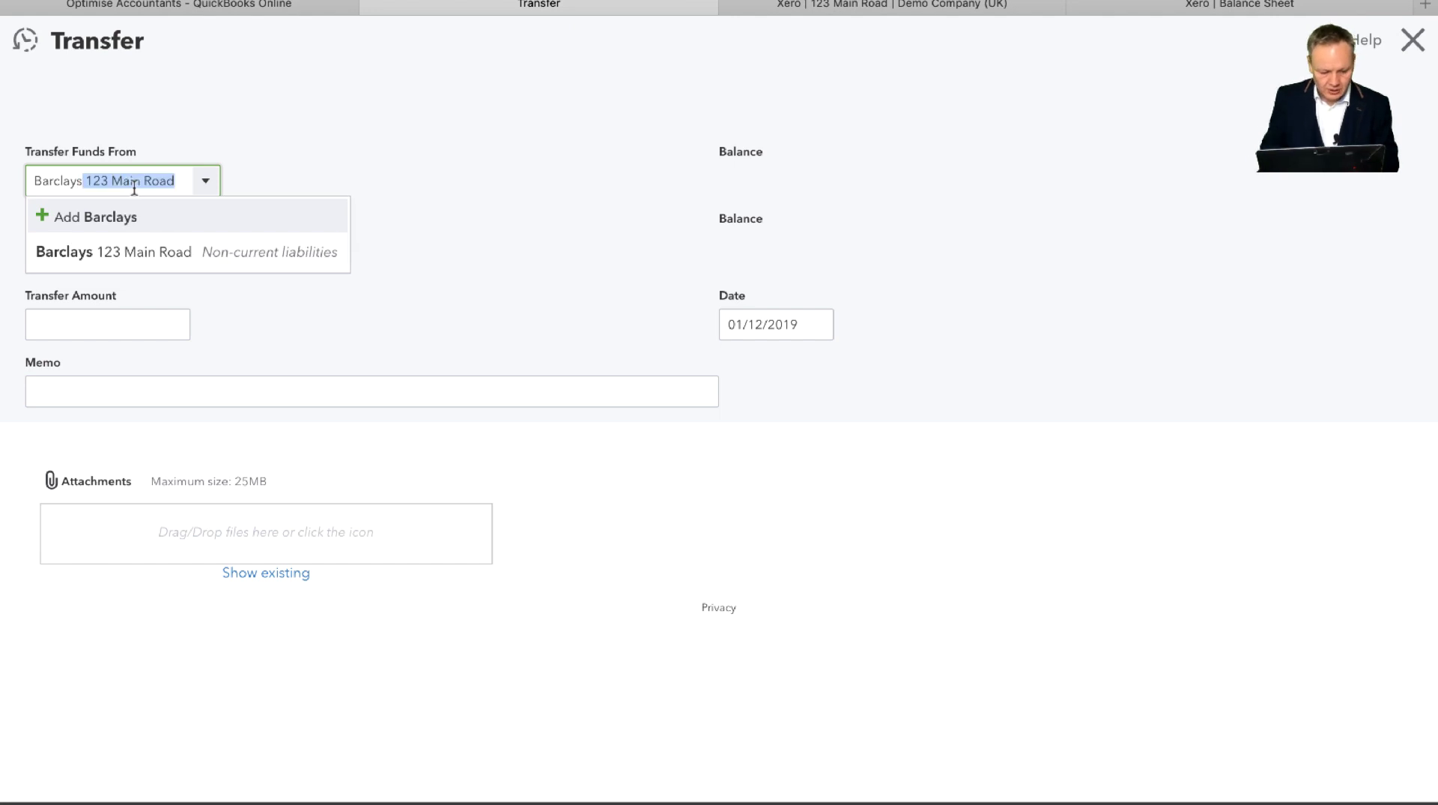
left_click(228, 255)
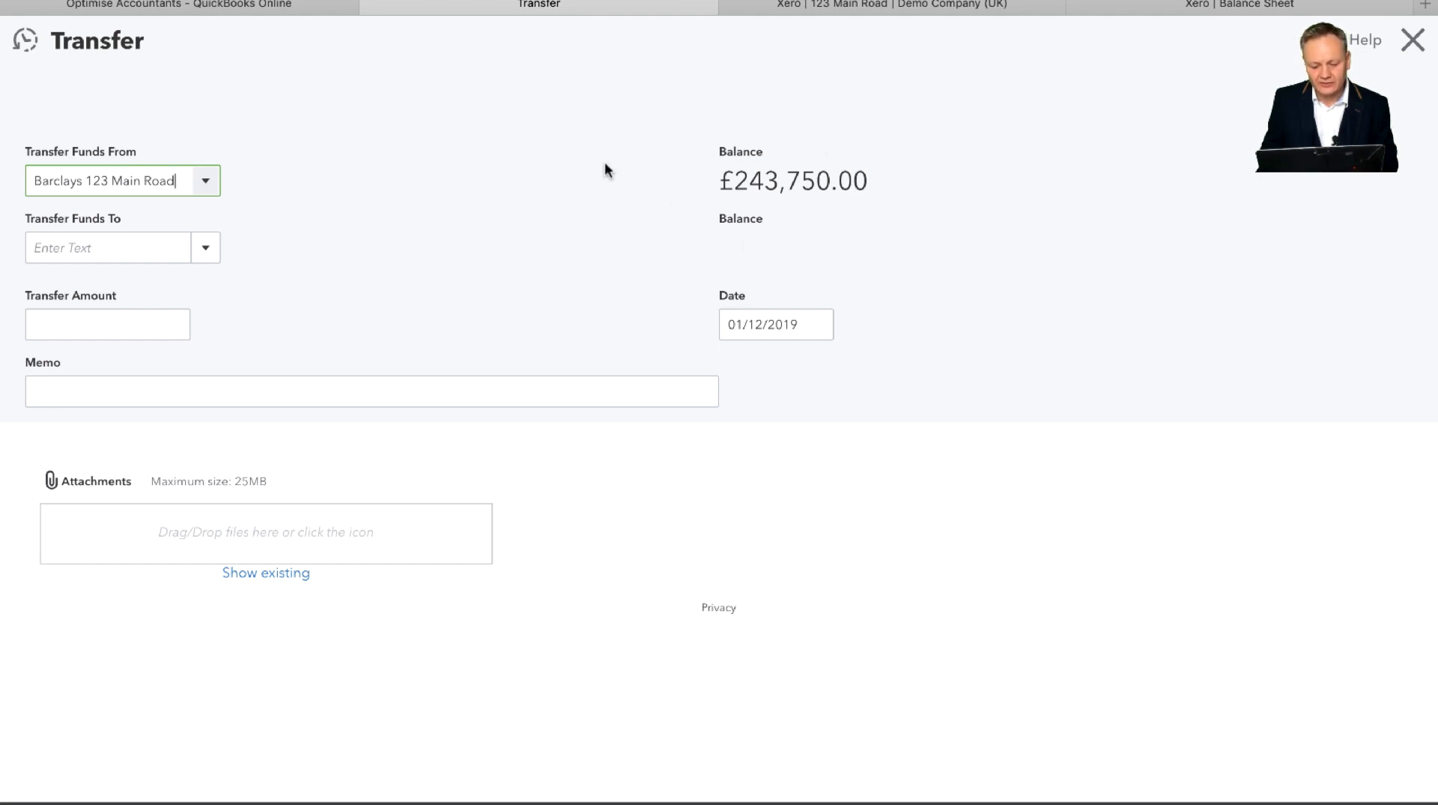
Step: Consult the payments slide and set Directors Loan Account as the account the second transfer goes to
left_click(140, 244)
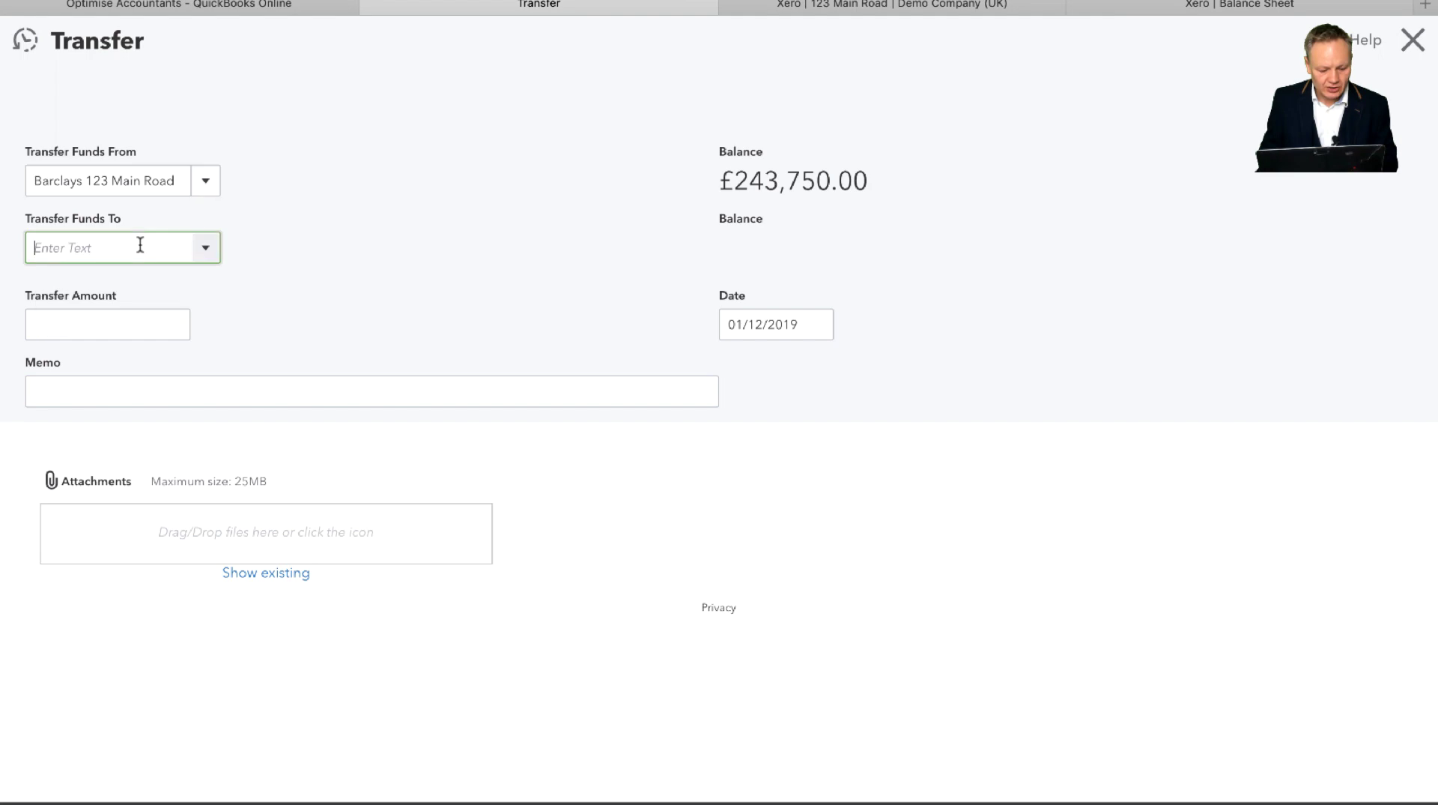
key("ctrl+Left")
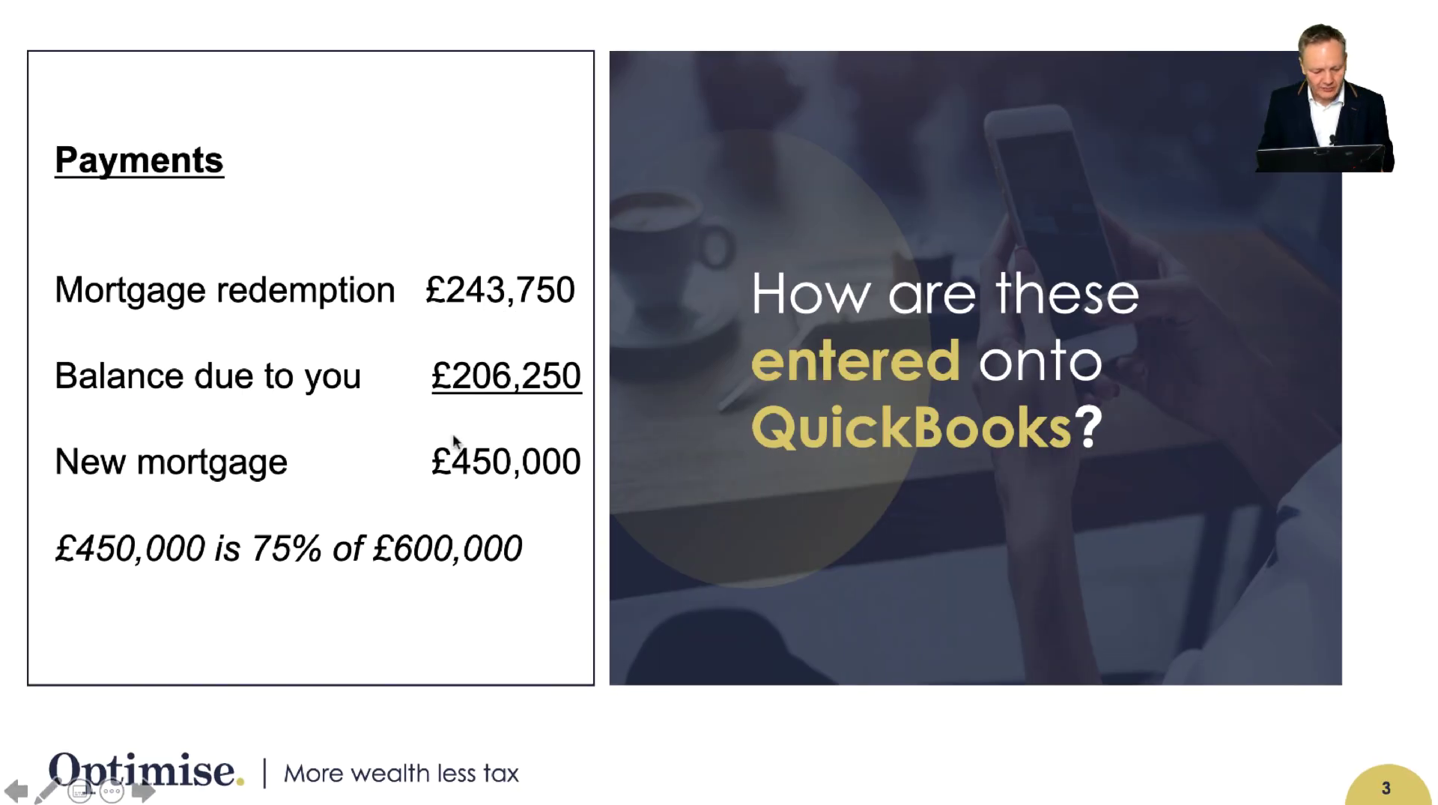
key("ctrl+Right")
mouse_move(135, 240)
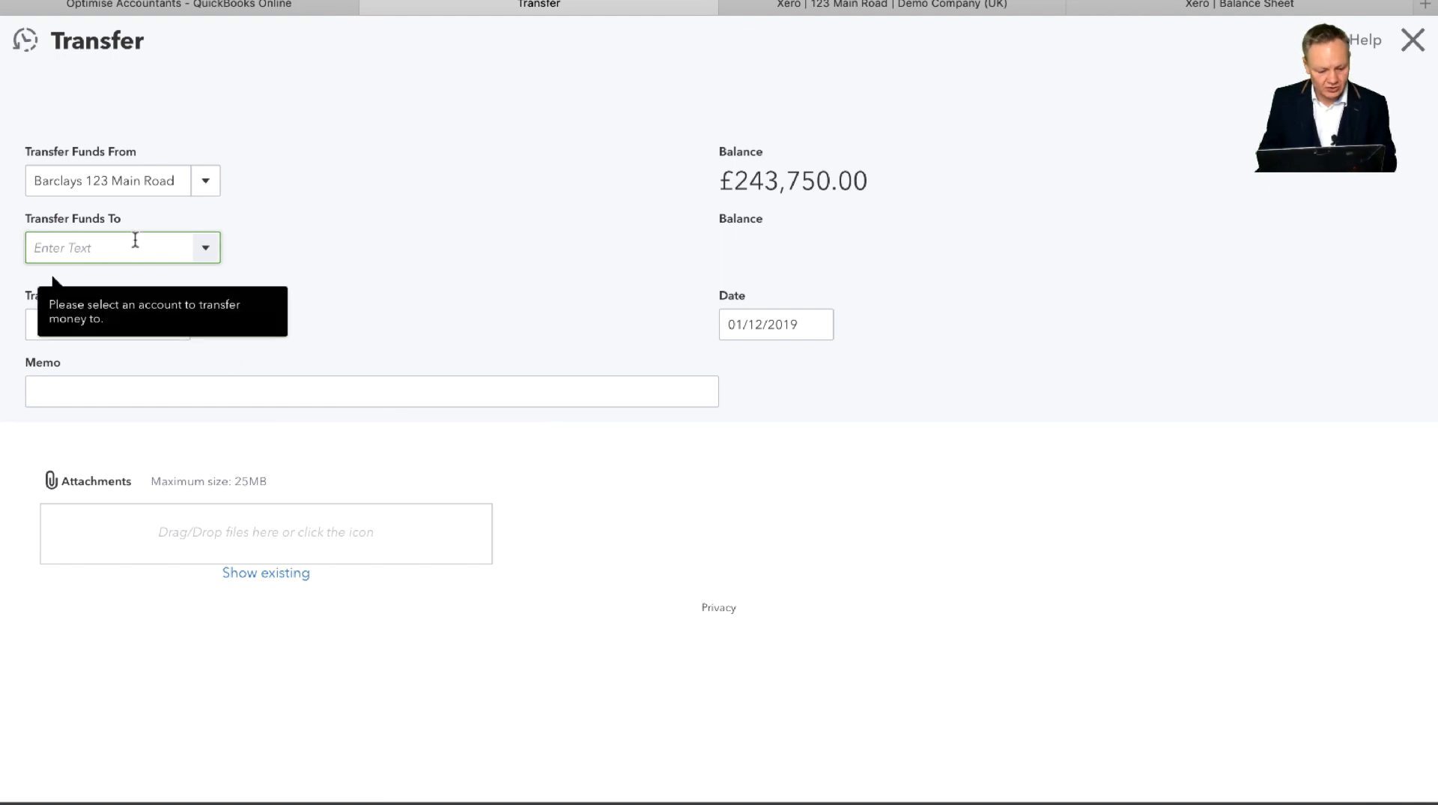
type("206250")
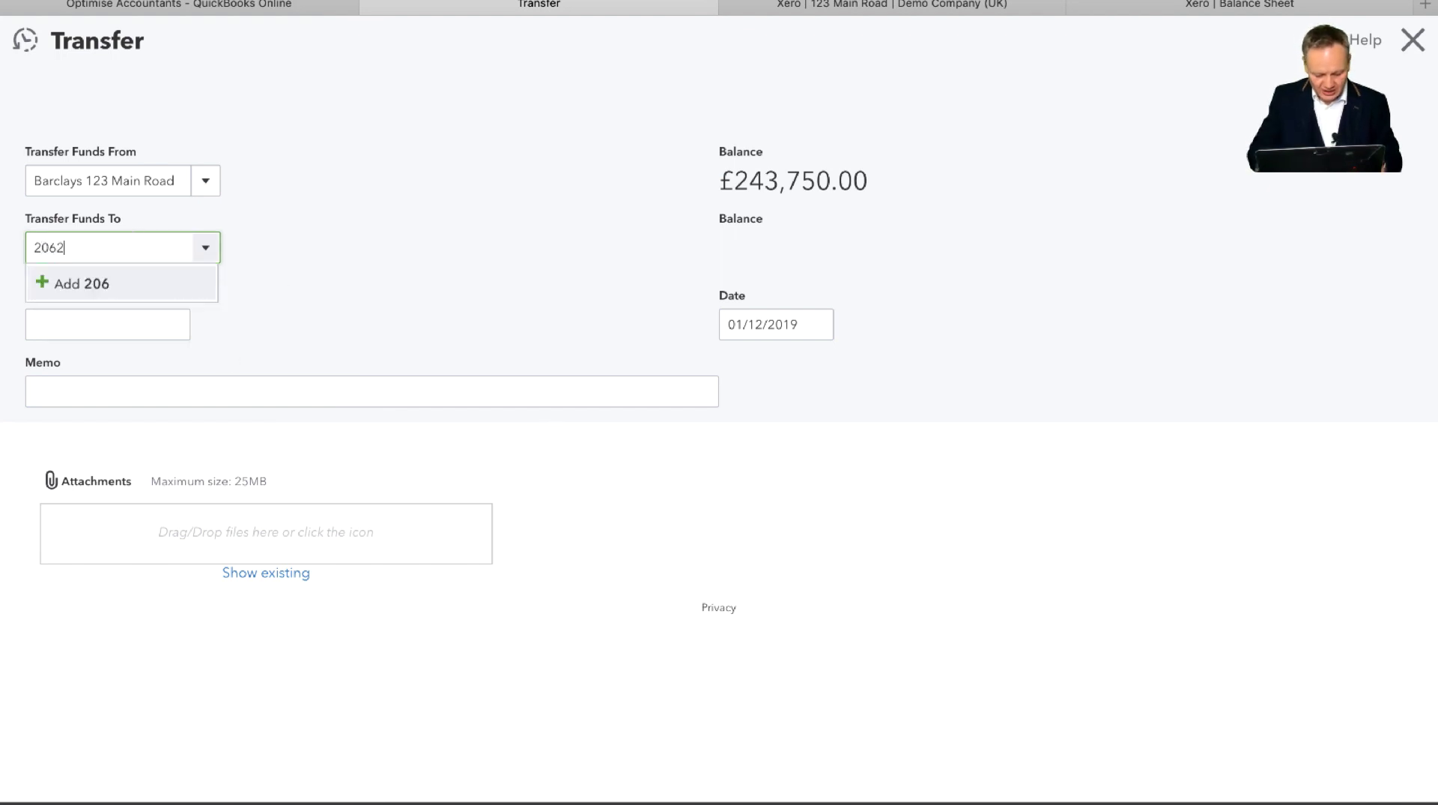
double_click(142, 251)
key("BackSpace")
type("Directors Loan Account")
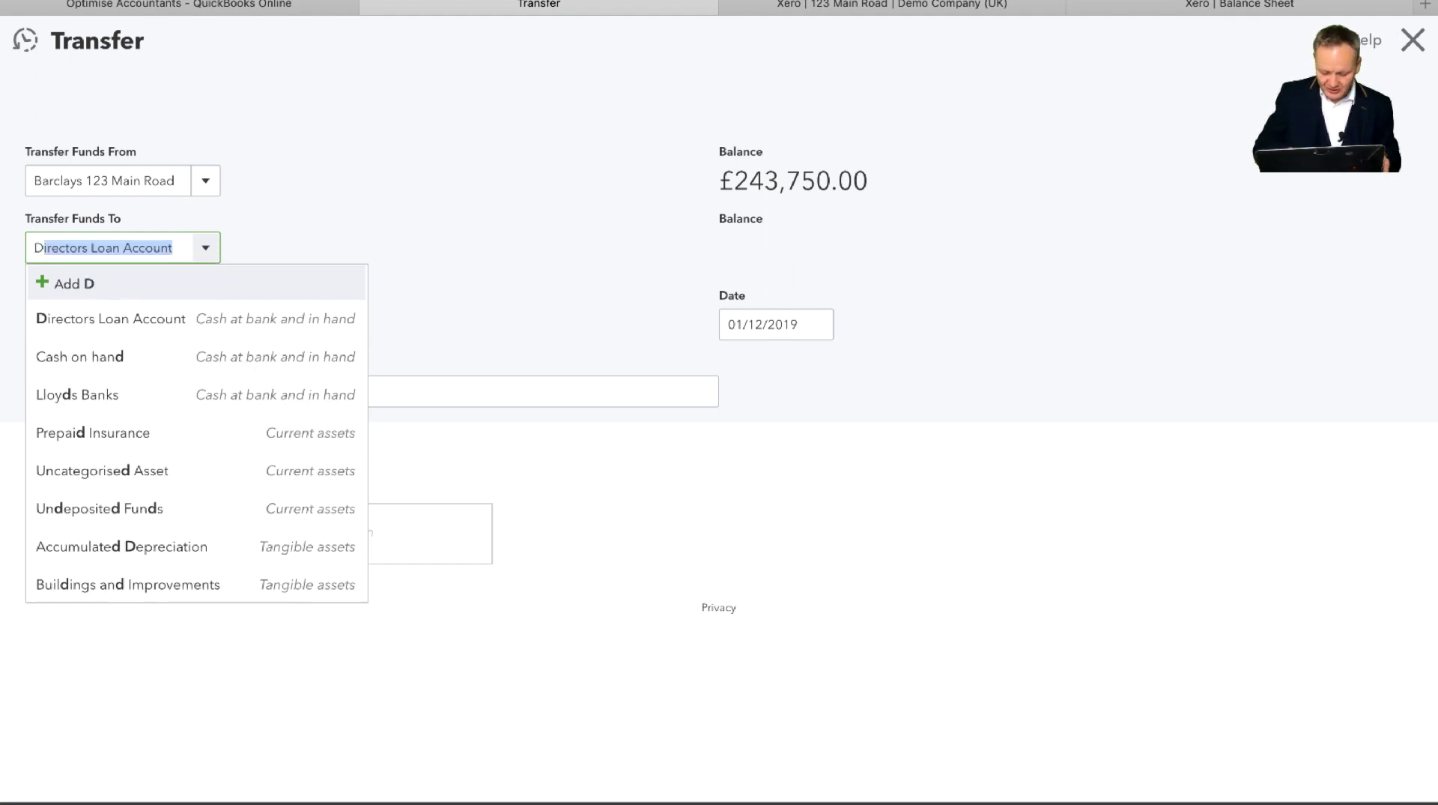
left_click(167, 319)
Step: Enter the balance due from the payments slide, 206,250, as the transfer amount, then save and close the transfer dated 01/12/2019
left_click(128, 321)
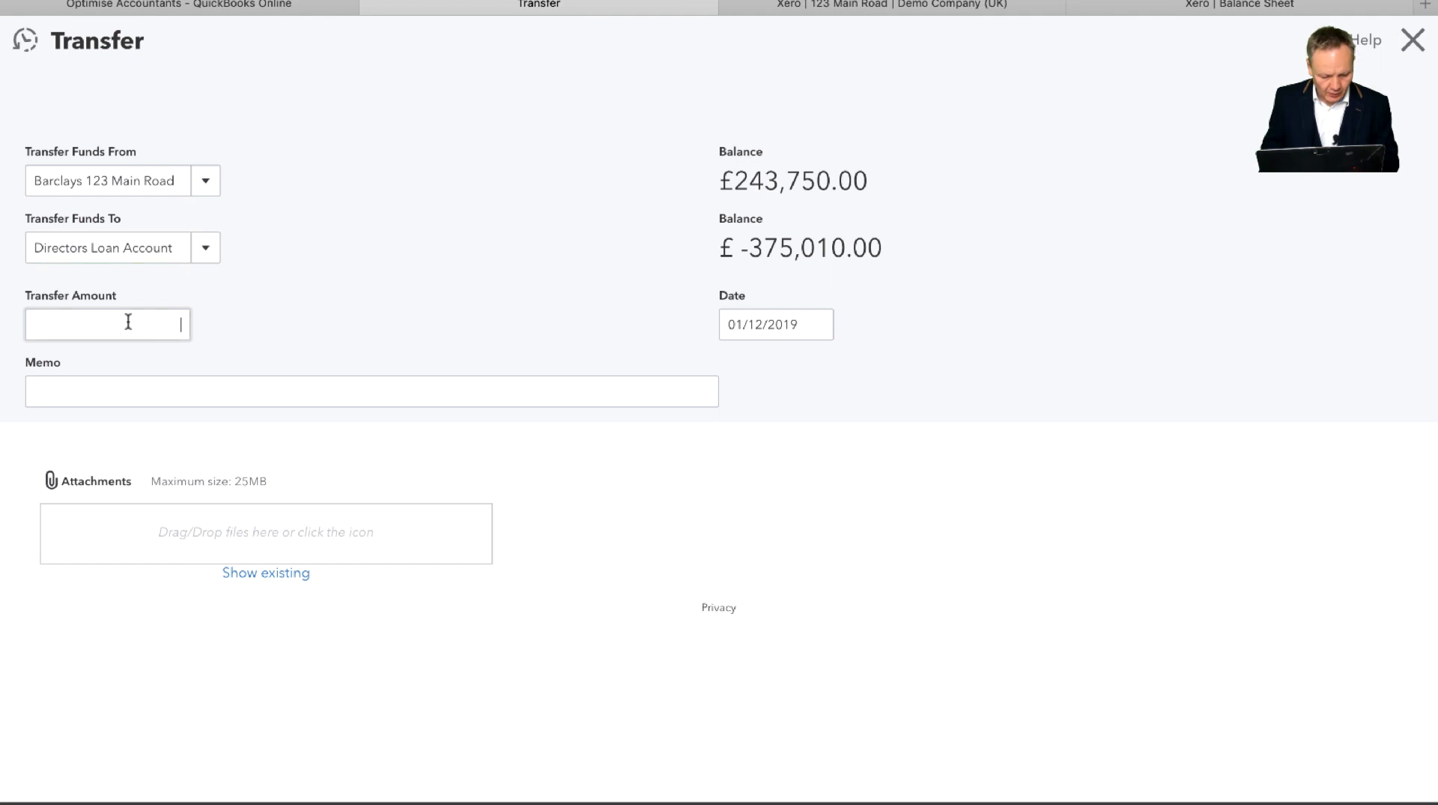
key("ctrl+Left")
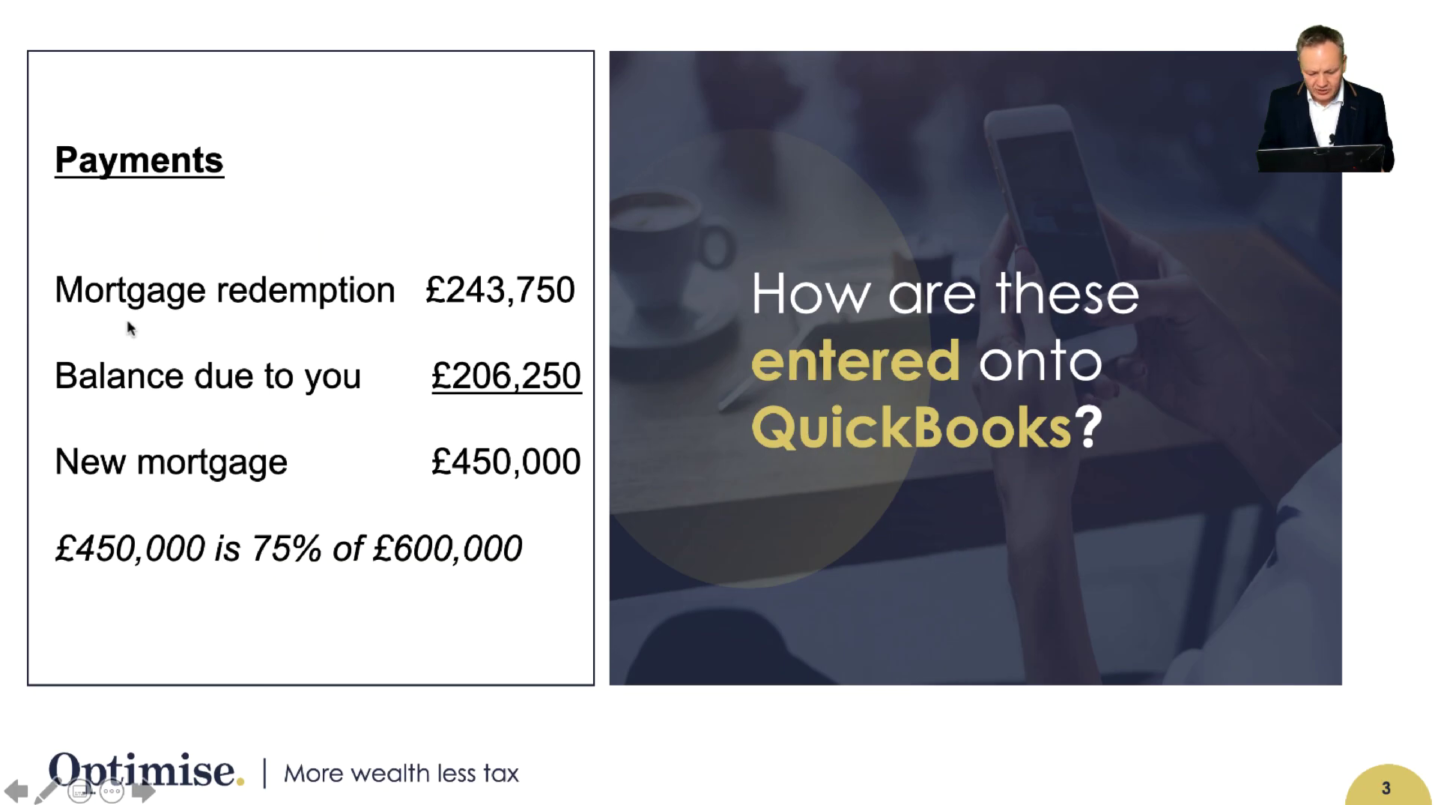
key("ctrl+Right")
type("206,")
type("250")
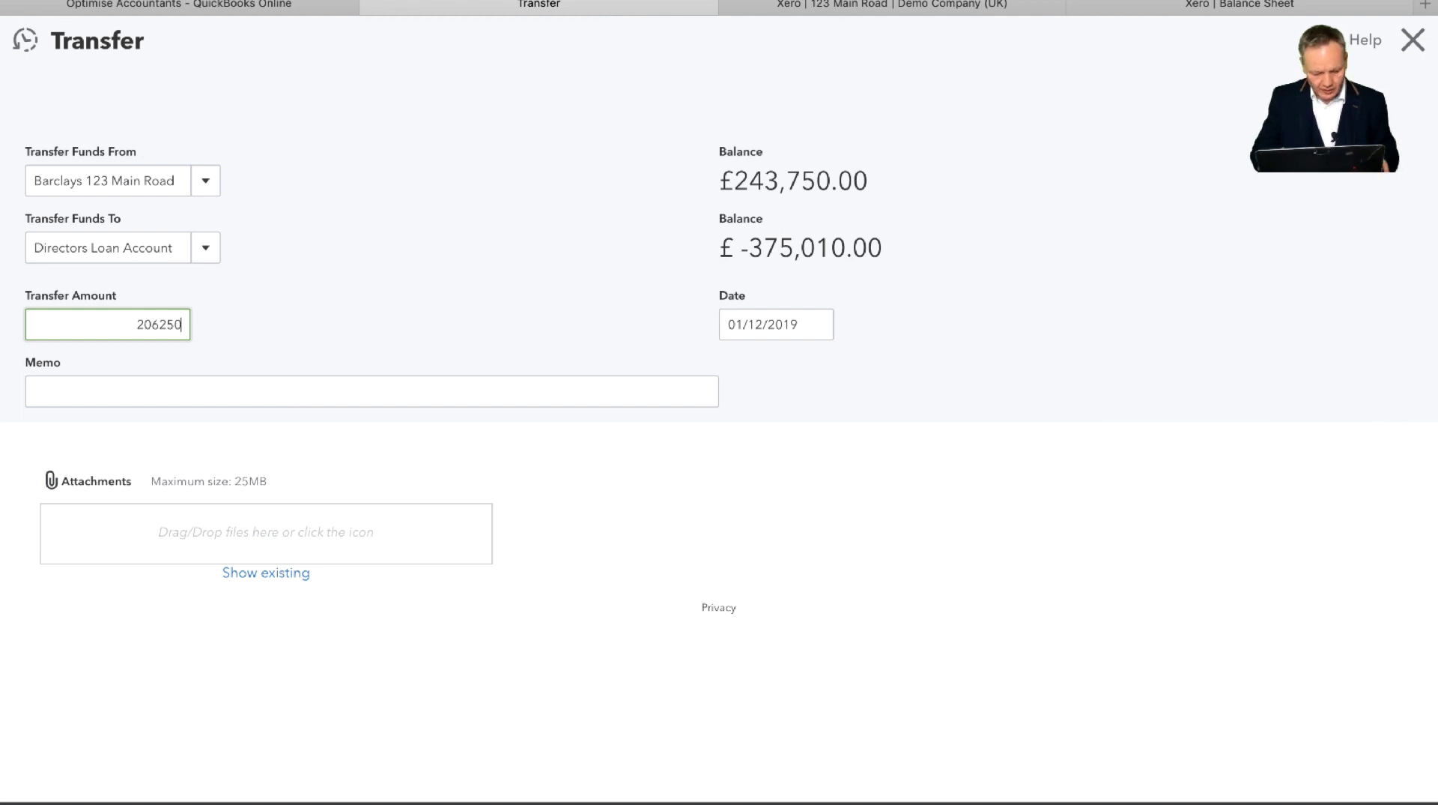
key("Tab")
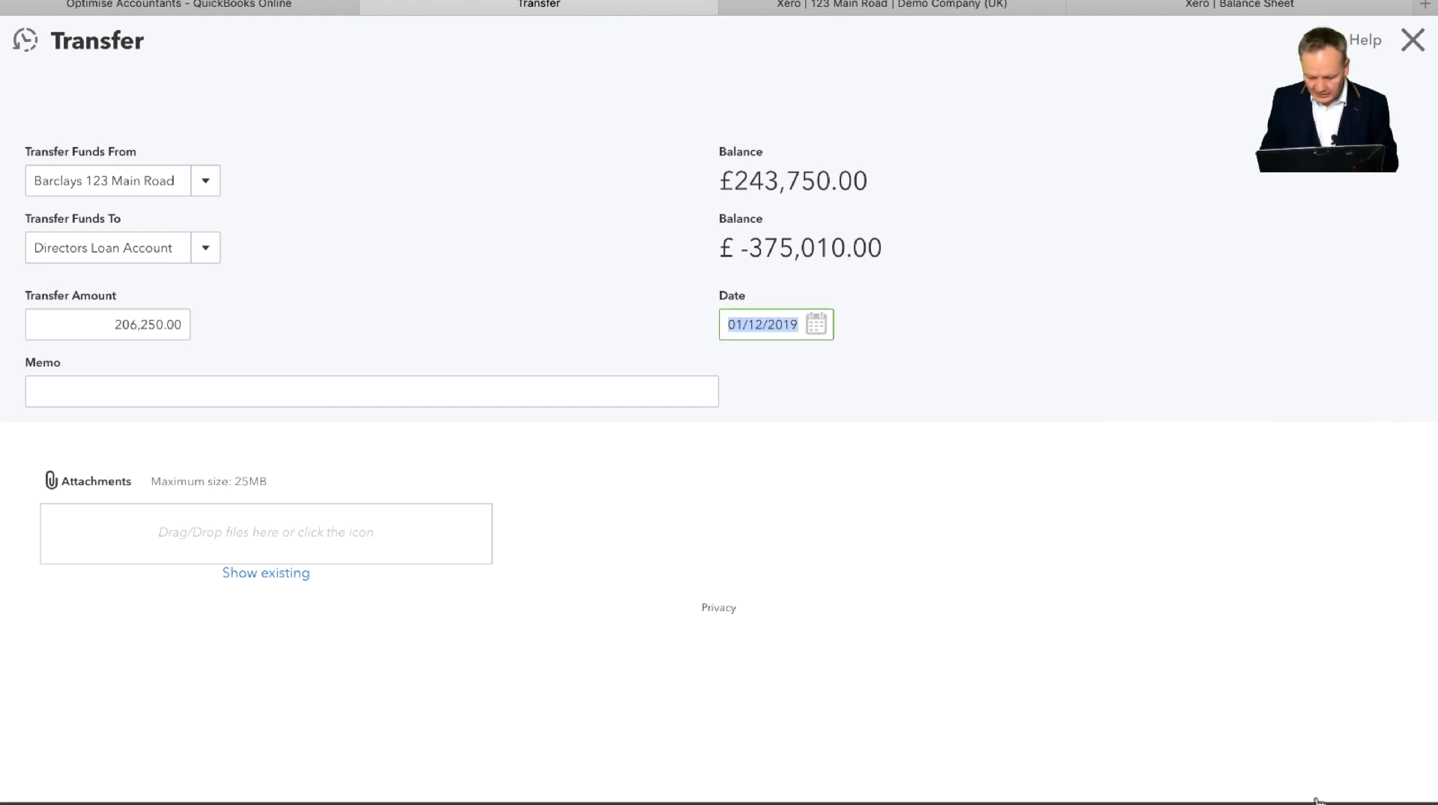
left_click(1362, 792)
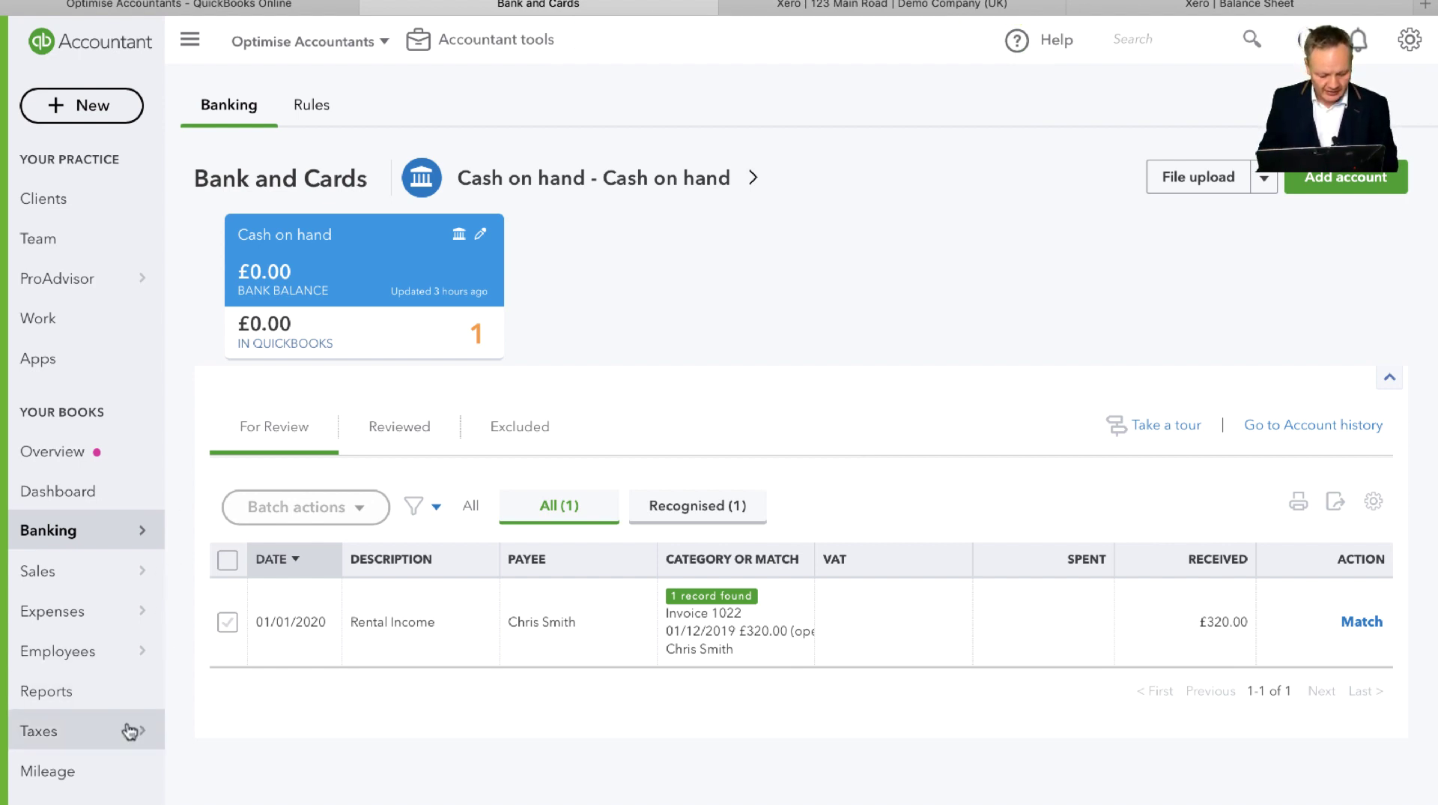
Step: Run the favourite Balance Sheet report and examine the buildings, directors loan, bank, creditors and Barclays mortgage balances
left_click(41, 690)
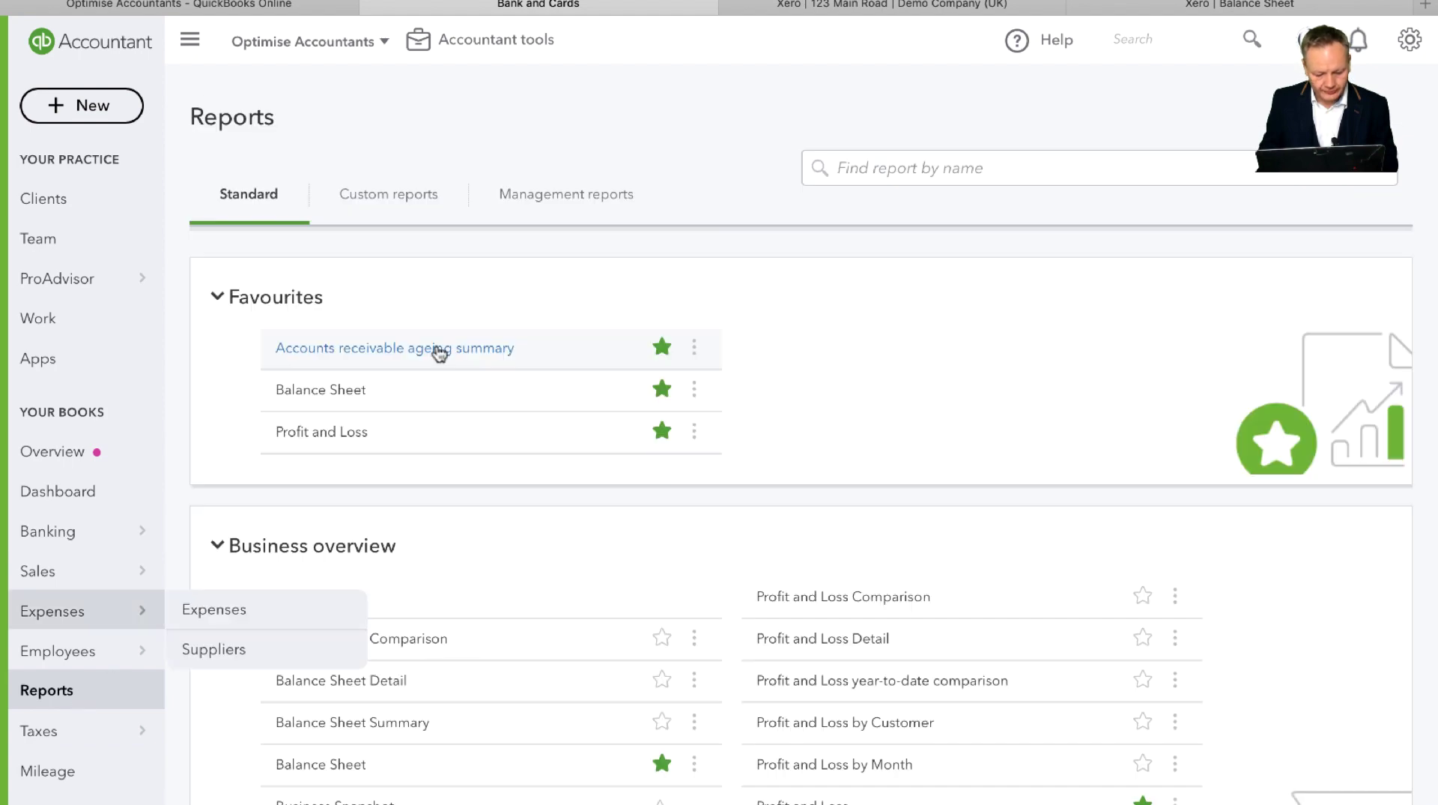
left_click(343, 389)
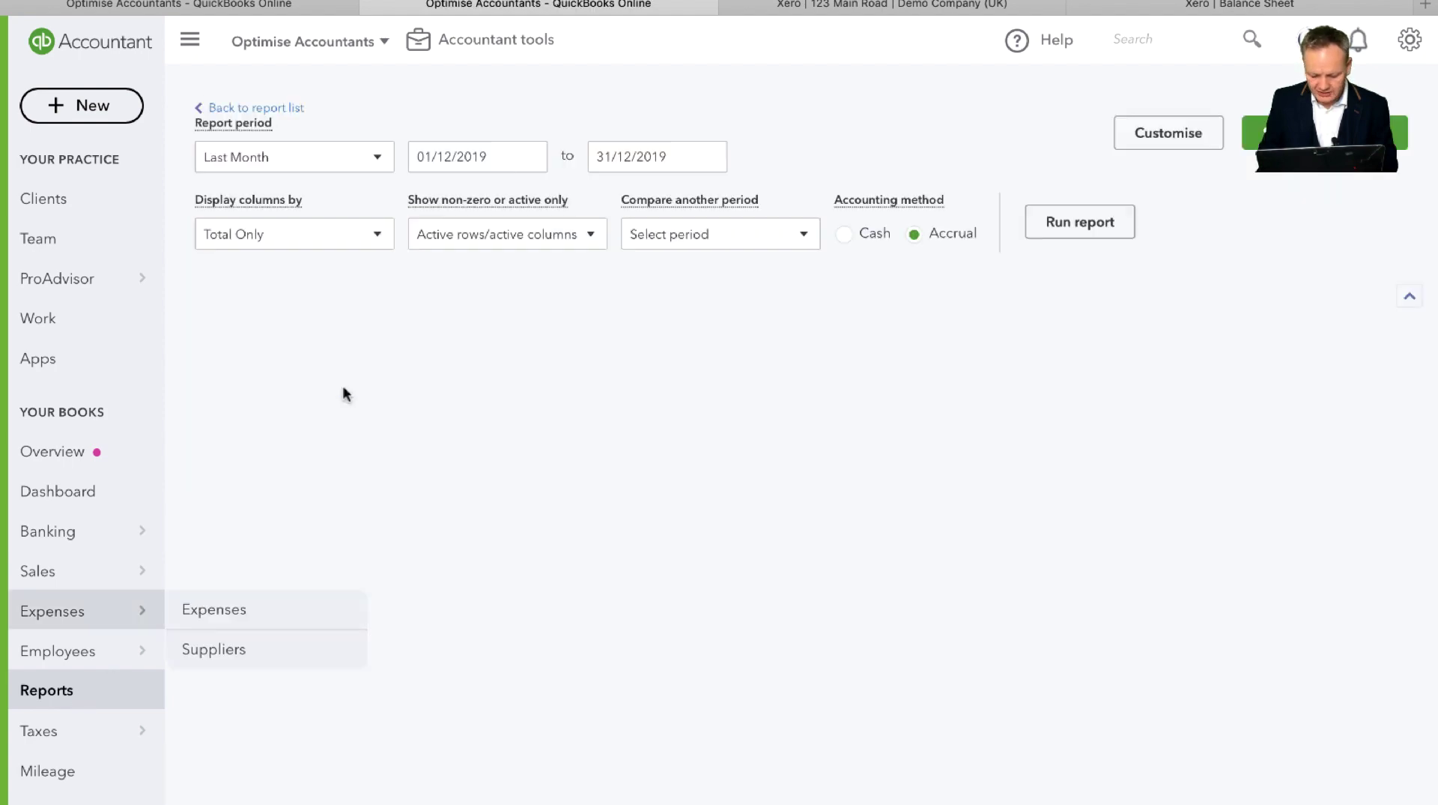
scroll(729, 525, "down", 2)
scroll(730, 520, "down", 1)
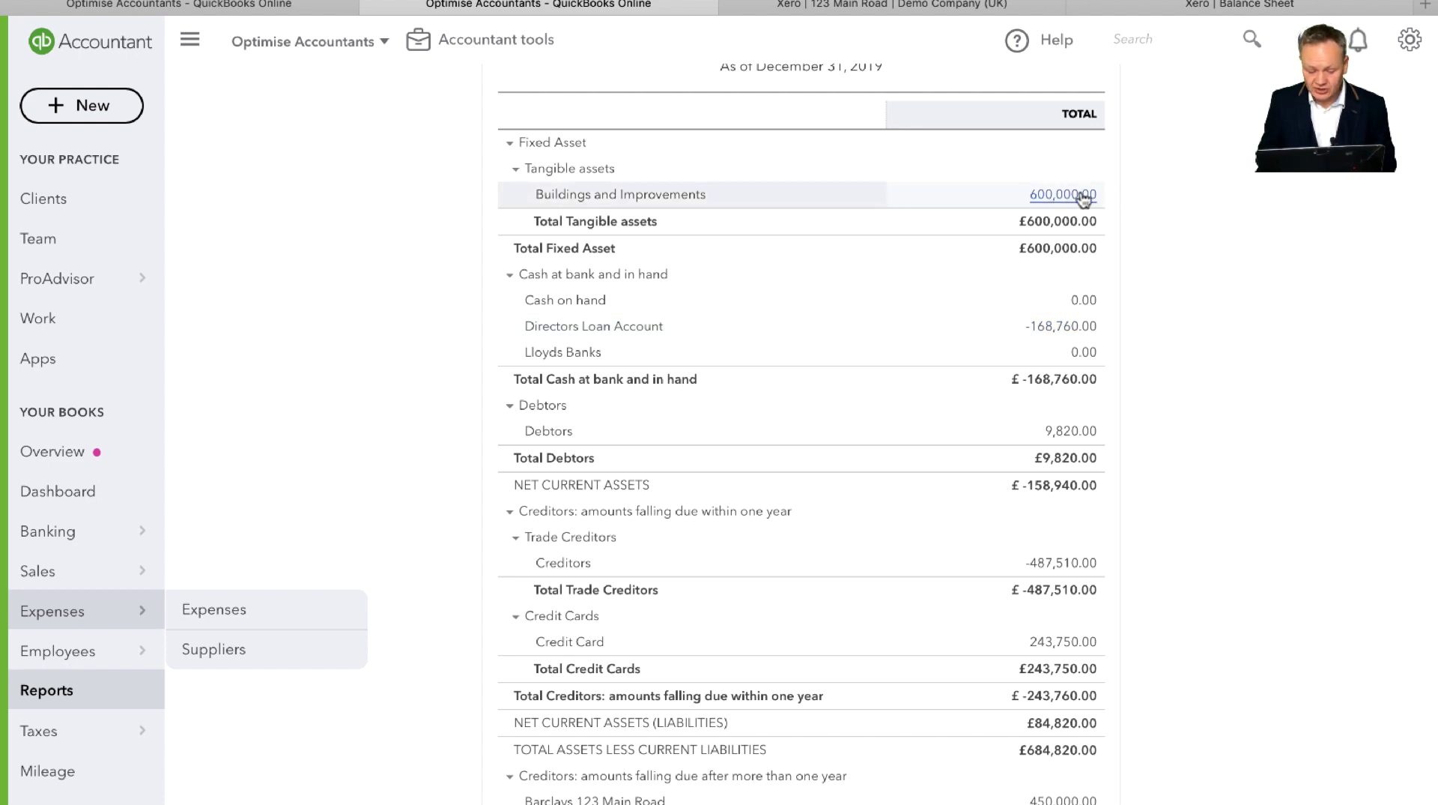
scroll(1199, 505, "down", 5)
scroll(1200, 511, "down", 2)
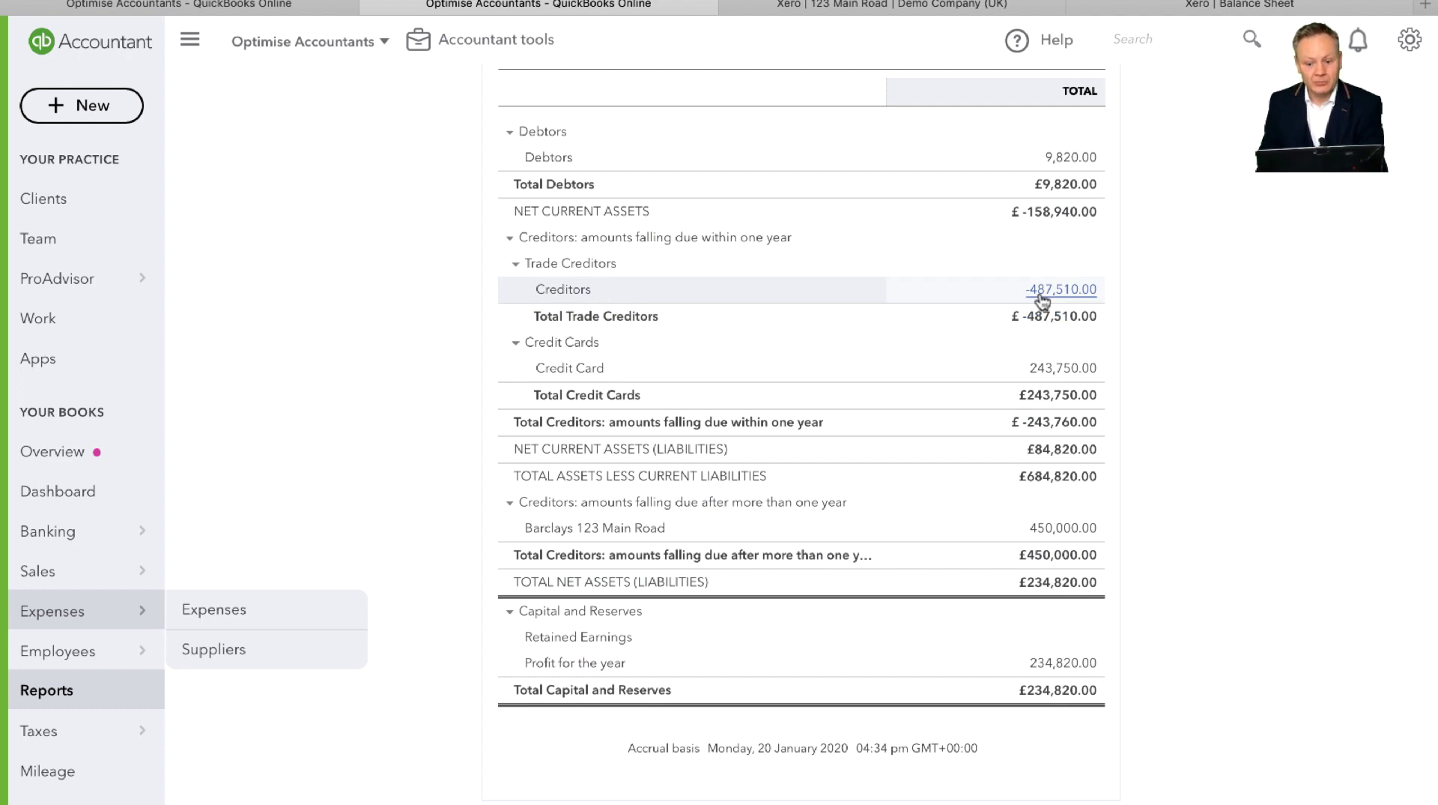
scroll(999, 383, "up", 3)
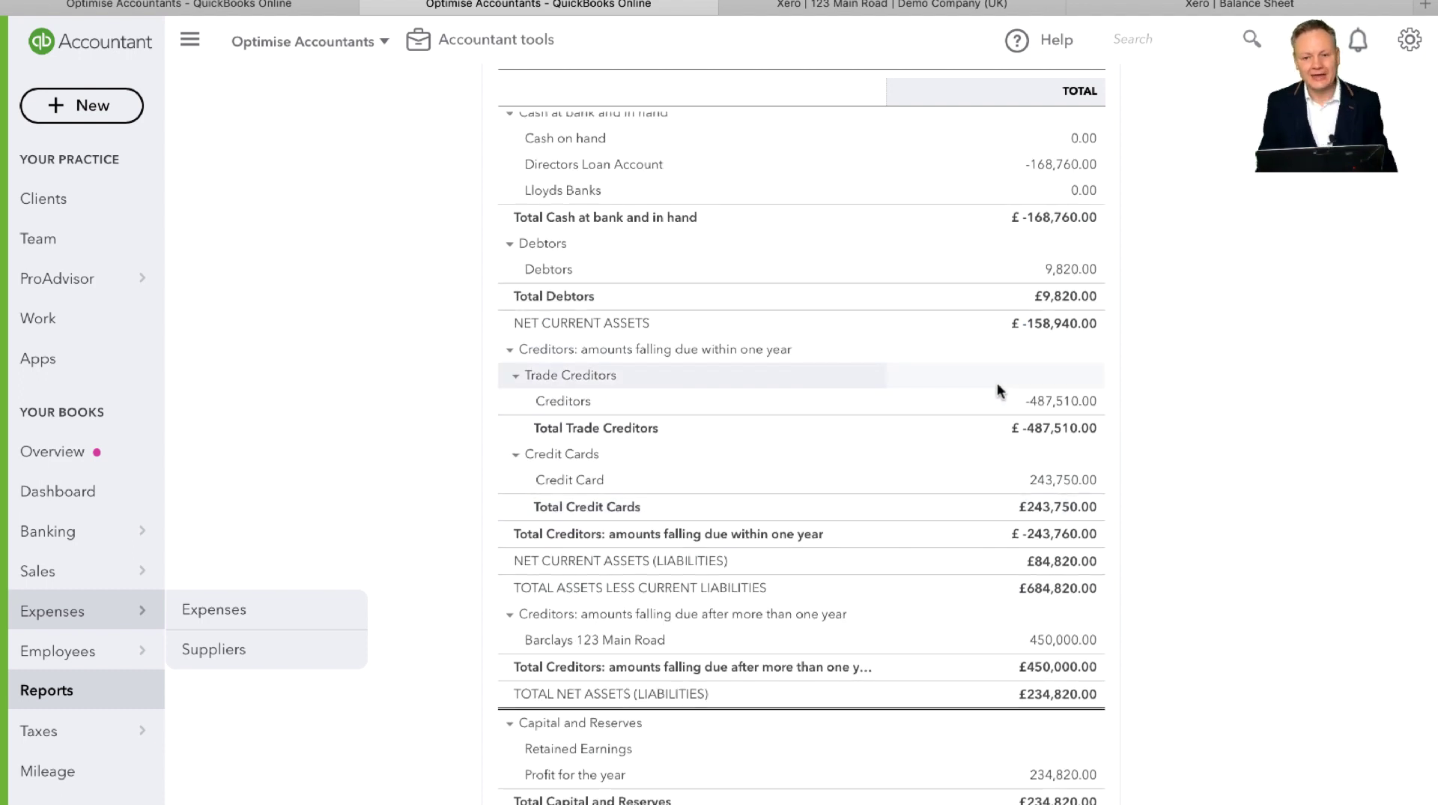